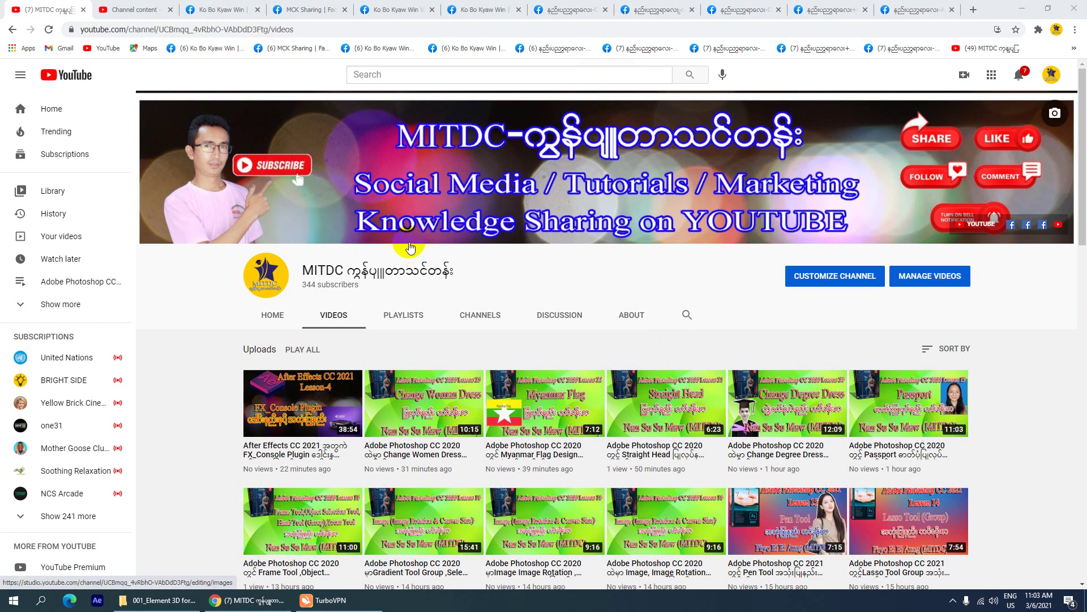
Rearrange the Explorer window, go back to 005_Ae Plugins and enter 000_fx_console
{"action": "left_click", "coordinate": [1020, 10]}
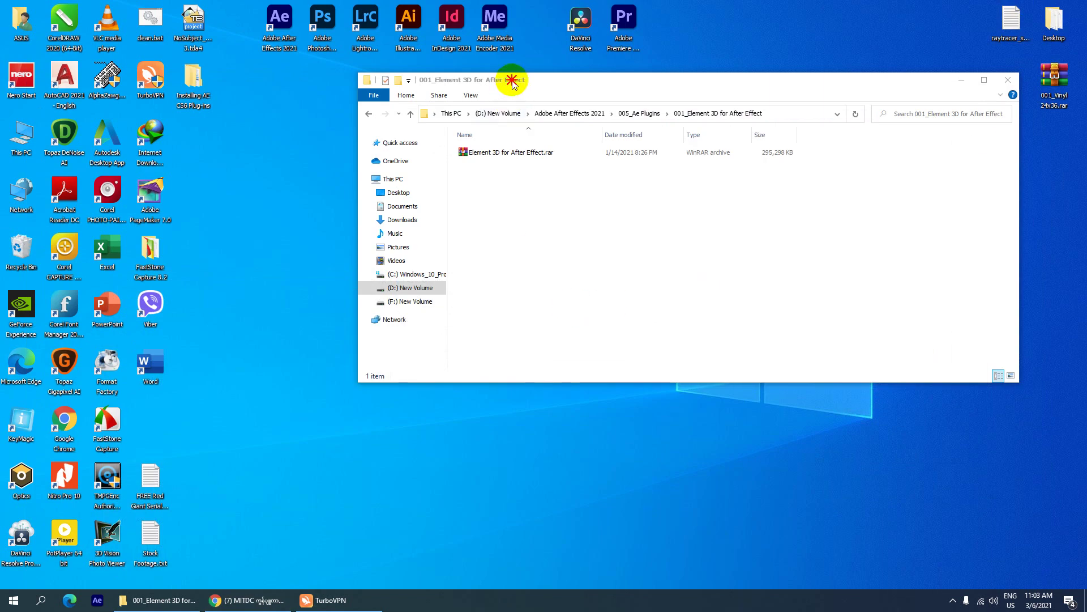
{"action": "left_click_drag", "start_coordinate": [512, 78], "coordinate": [653, 182]}
{"action": "mouse_move", "coordinate": [654, 251]}
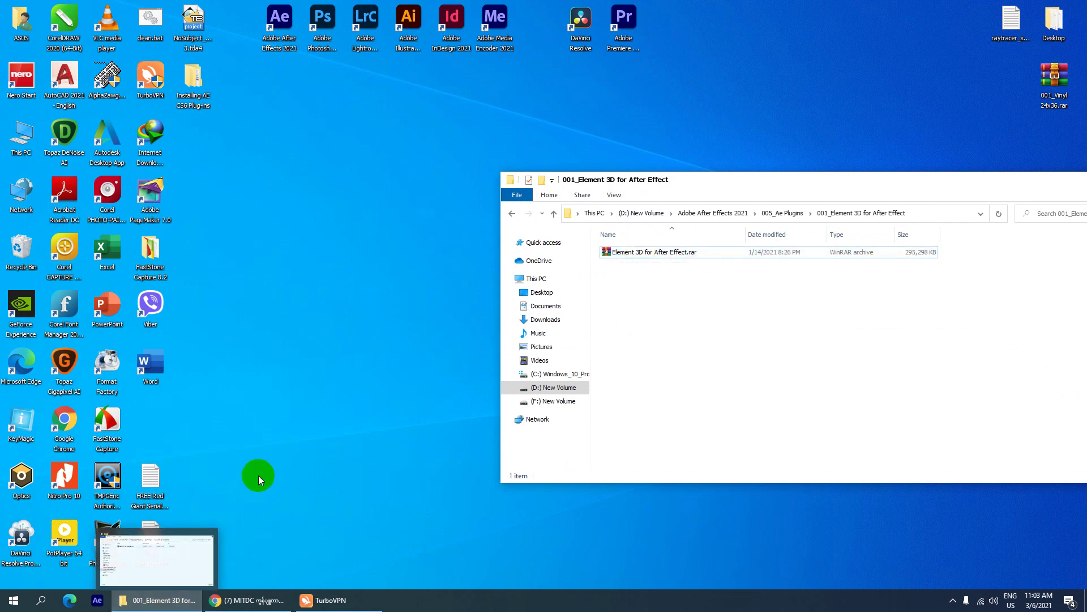
{"action": "left_click", "coordinate": [175, 600]}
{"action": "left_click", "coordinate": [170, 600]}
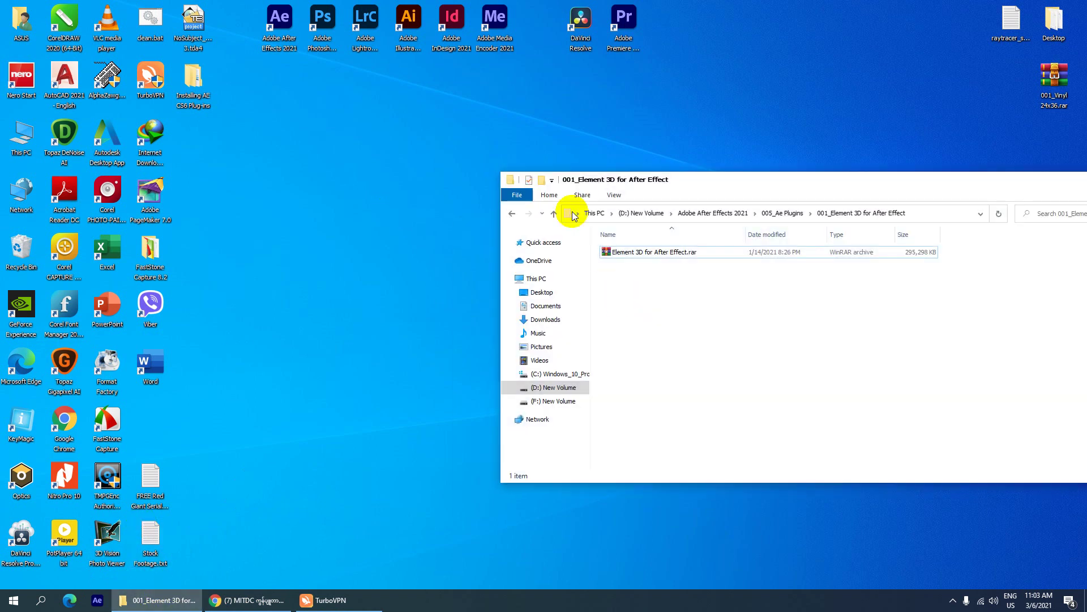
{"action": "left_click_drag", "start_coordinate": [607, 173], "coordinate": [465, 128]}
{"action": "left_click", "coordinate": [371, 161]}
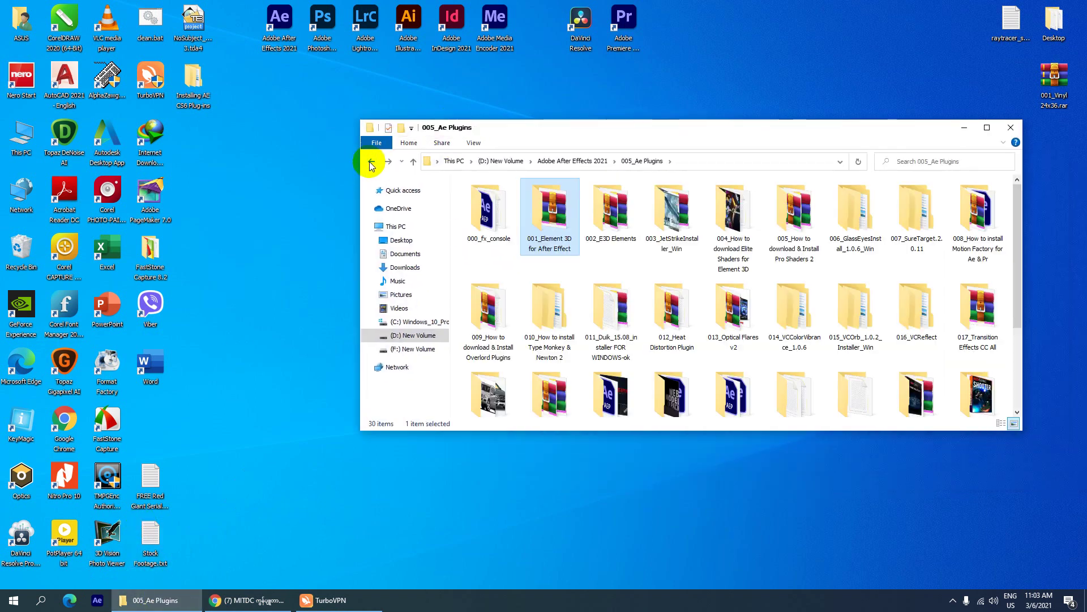
{"action": "double_click", "coordinate": [502, 226]}
Copy the Video Copilot products/recent URL from FX Console.txt and return to Chrome
{"action": "double_click", "coordinate": [678, 219]}
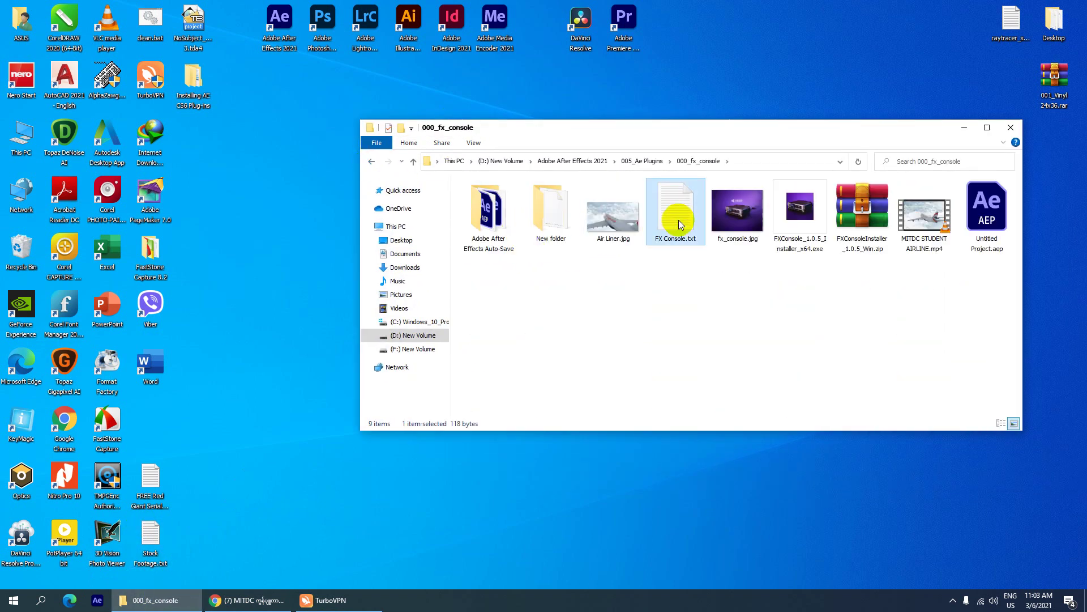
{"action": "left_click_drag", "start_coordinate": [423, 145], "coordinate": [204, 142]}
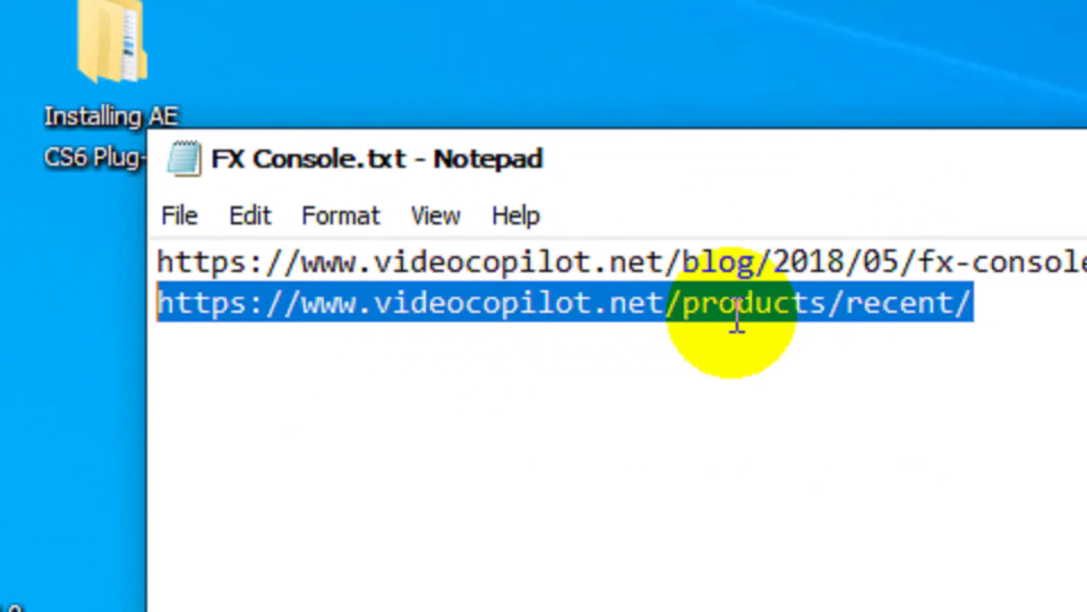
{"action": "right_click", "coordinate": [730, 308]}
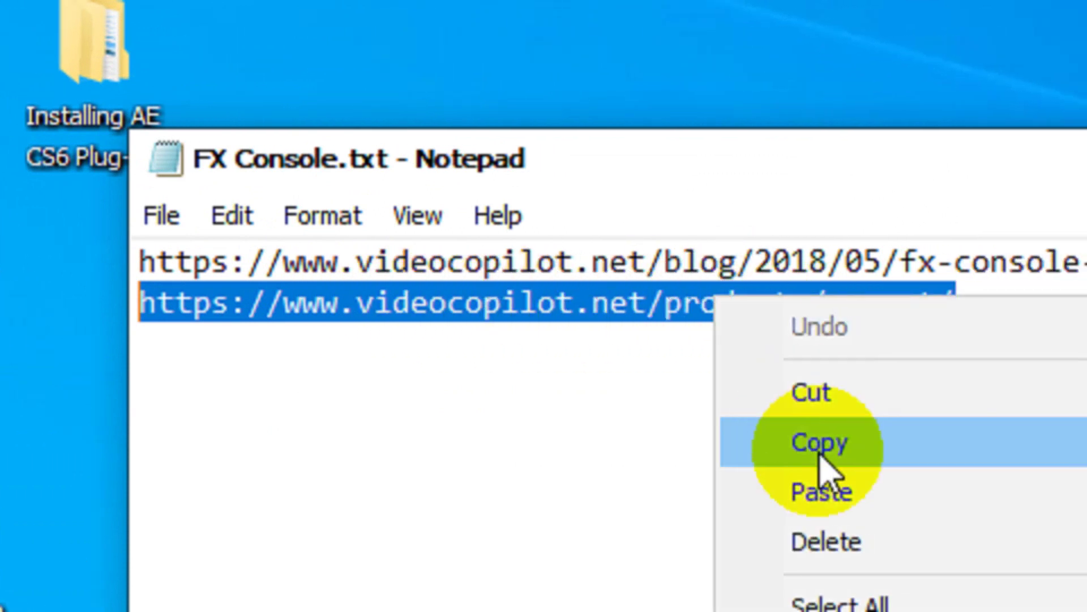
{"action": "left_click", "coordinate": [819, 448]}
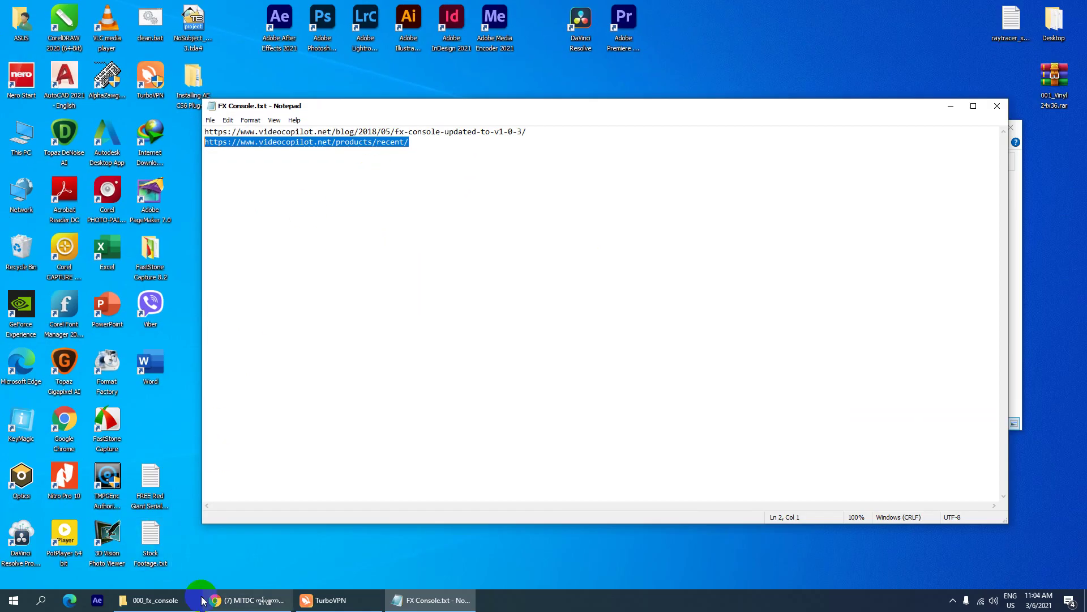
{"action": "left_click", "coordinate": [246, 599]}
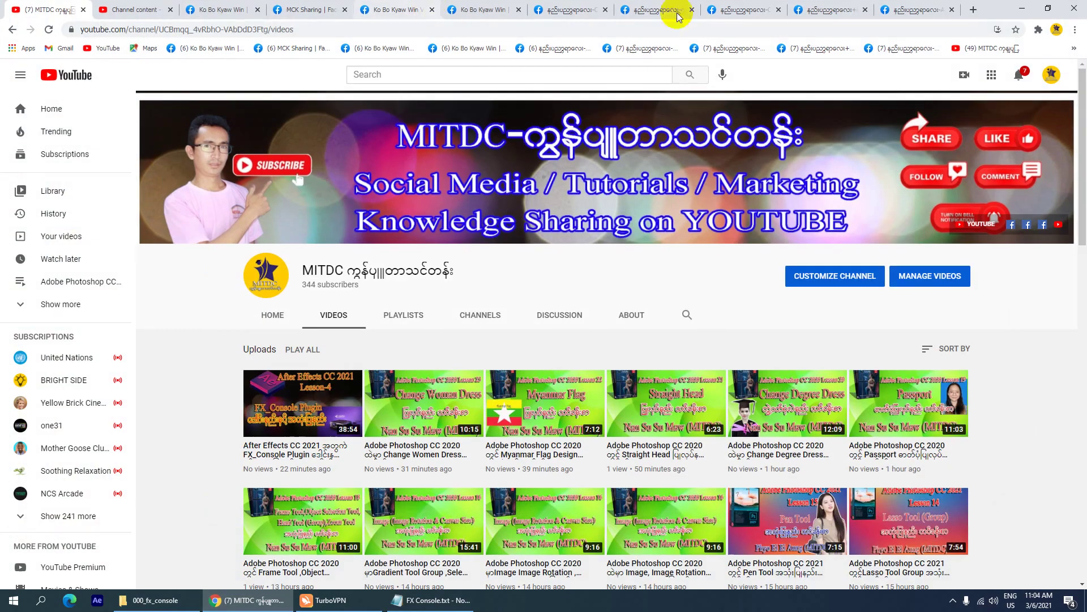
Paste the copied Video Copilot recent-products URL into a new Chrome tab
{"action": "left_click", "coordinate": [973, 9]}
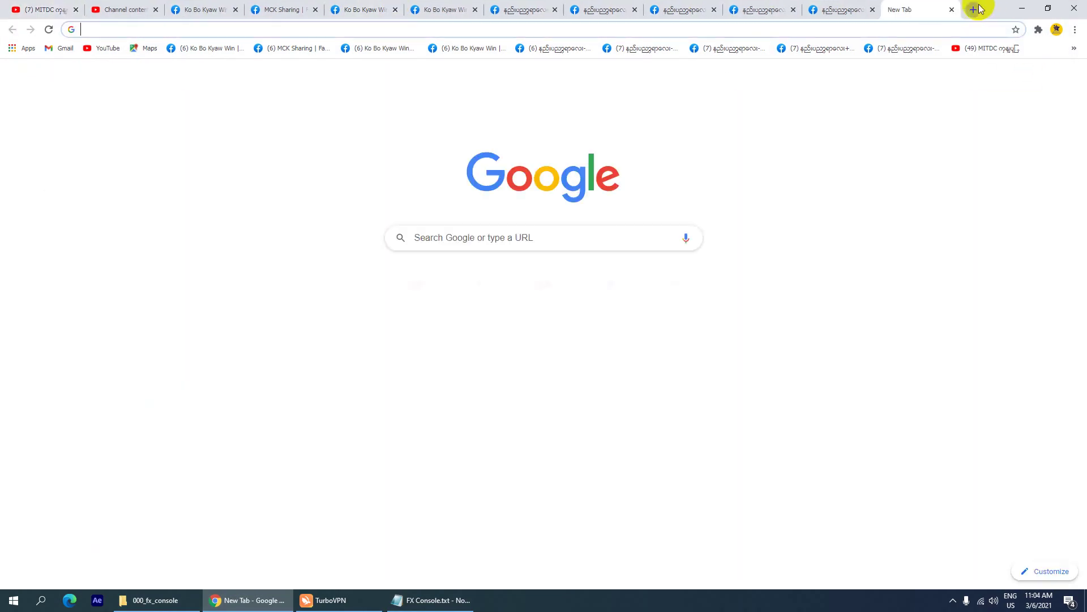
{"action": "left_click", "coordinate": [101, 32]}
{"action": "key", "text": "ctrl+v"}
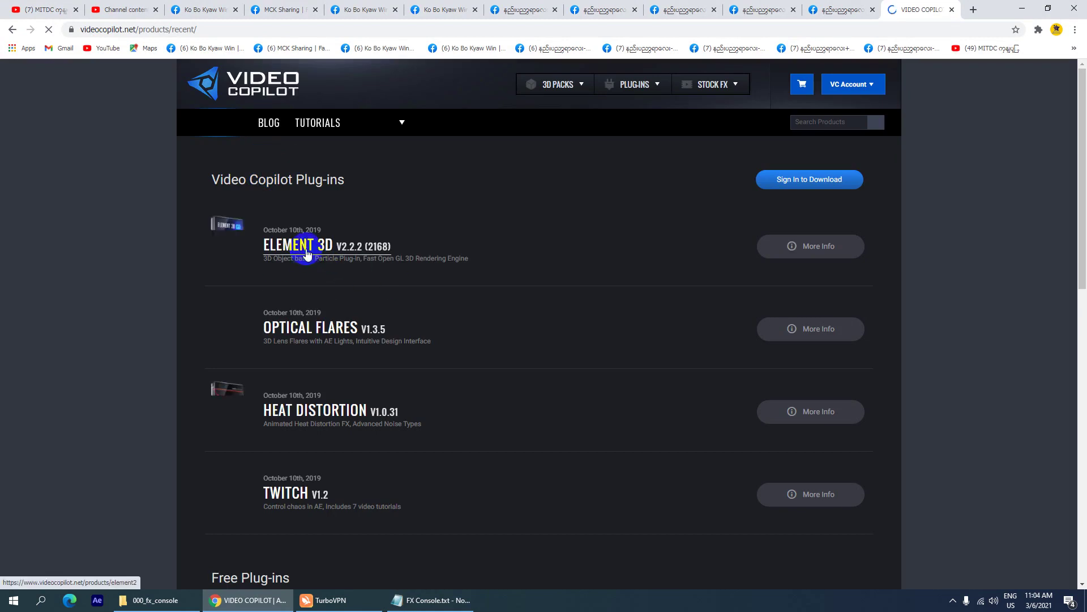
{"action": "scroll", "coordinate": [374, 282], "scroll_direction": "down", "scroll_amount": 2}
{"action": "scroll", "coordinate": [354, 308], "scroll_direction": "down", "scroll_amount": 2}
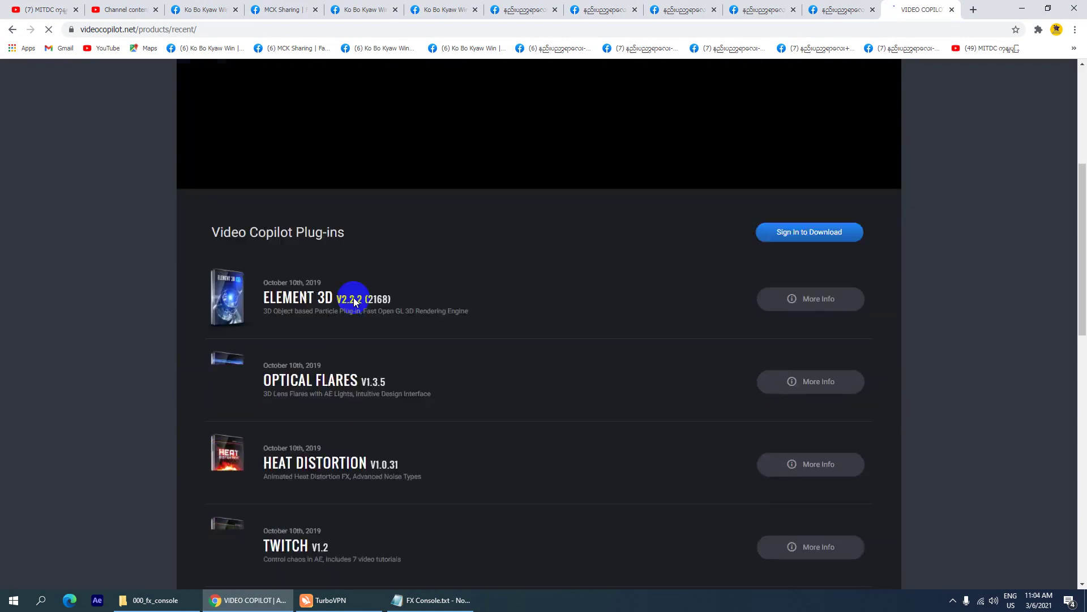
{"action": "scroll", "coordinate": [354, 298], "scroll_direction": "down", "scroll_amount": 1}
{"action": "scroll", "coordinate": [337, 281], "scroll_direction": "up", "scroll_amount": 5}
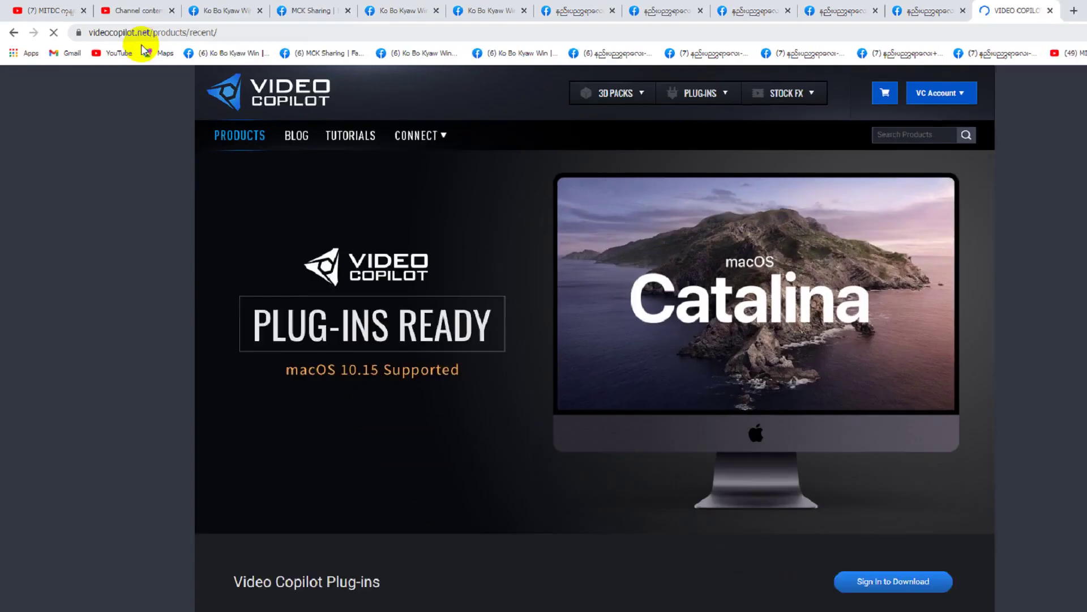
{"action": "scroll", "coordinate": [247, 272], "scroll_direction": "down", "scroll_amount": 3}
{"action": "scroll", "coordinate": [247, 272], "scroll_direction": "down", "scroll_amount": 2}
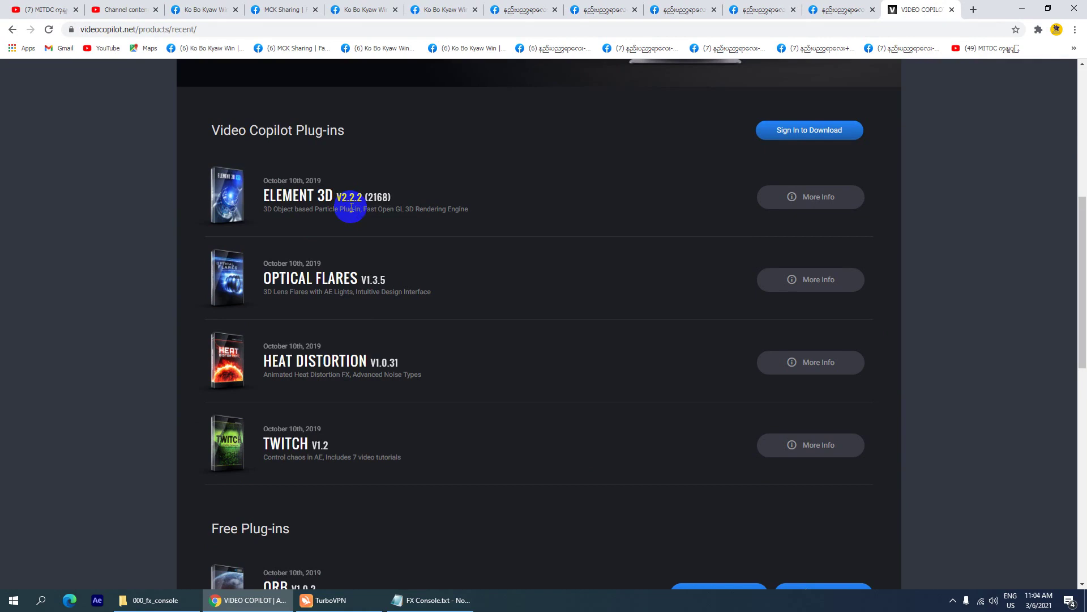
Close the FX Console notes and extract the Element 3D RAR archive in its folder
{"action": "left_click", "coordinate": [1020, 9]}
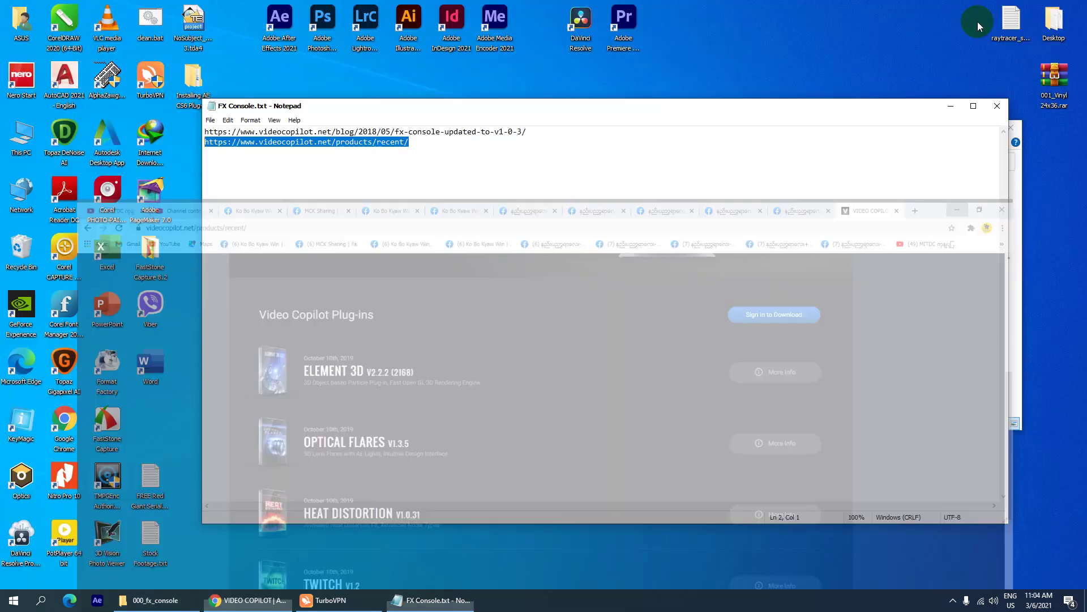
{"action": "left_click", "coordinate": [996, 105]}
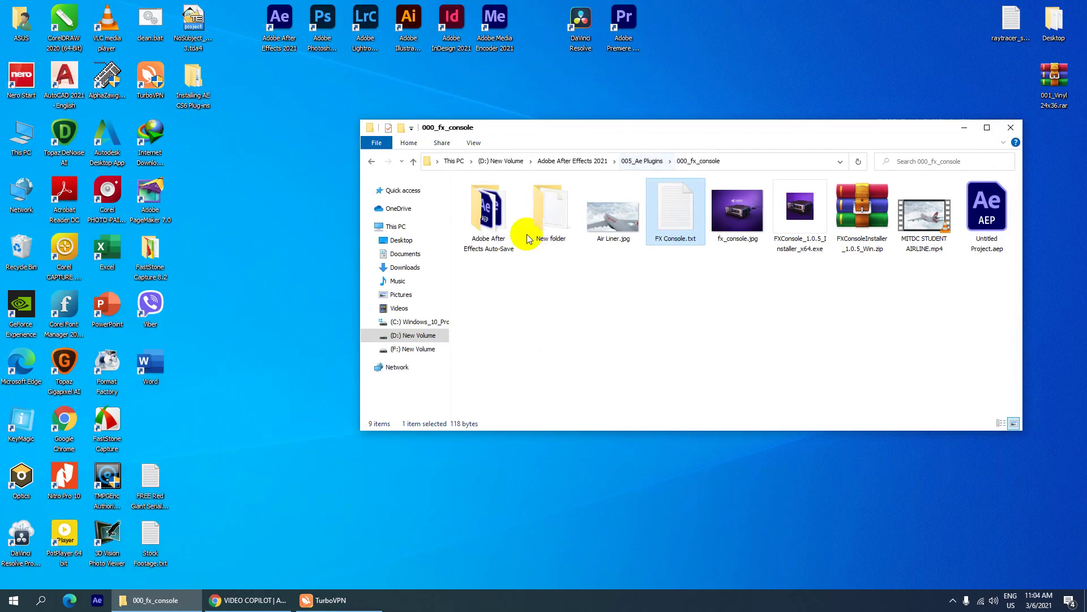
{"action": "left_click", "coordinate": [371, 161]}
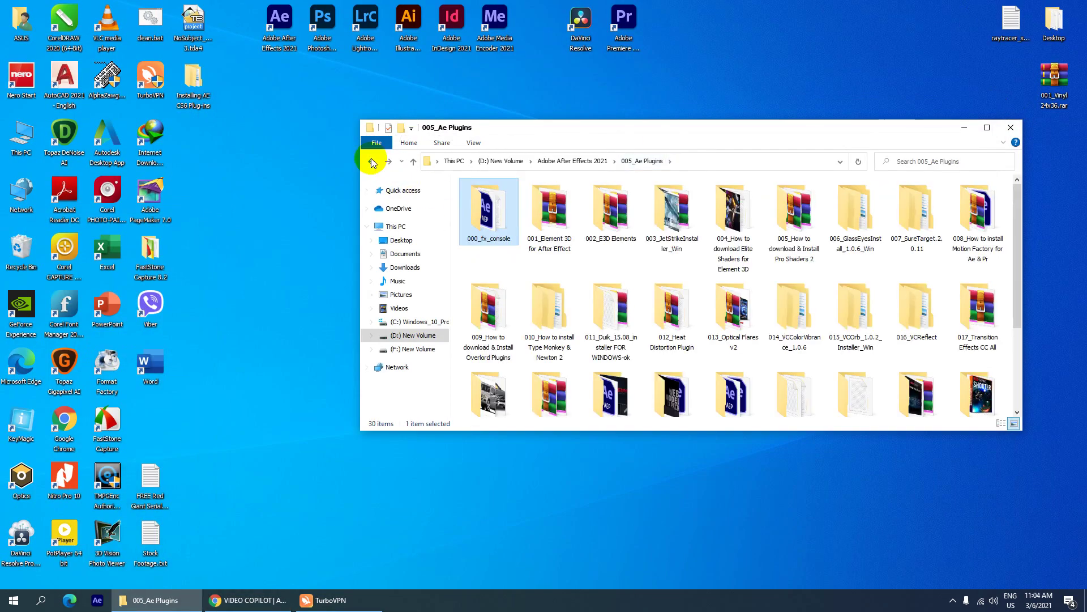
{"action": "double_click", "coordinate": [550, 209]}
{"action": "left_click", "coordinate": [501, 200]}
{"action": "right_click", "coordinate": [506, 199]}
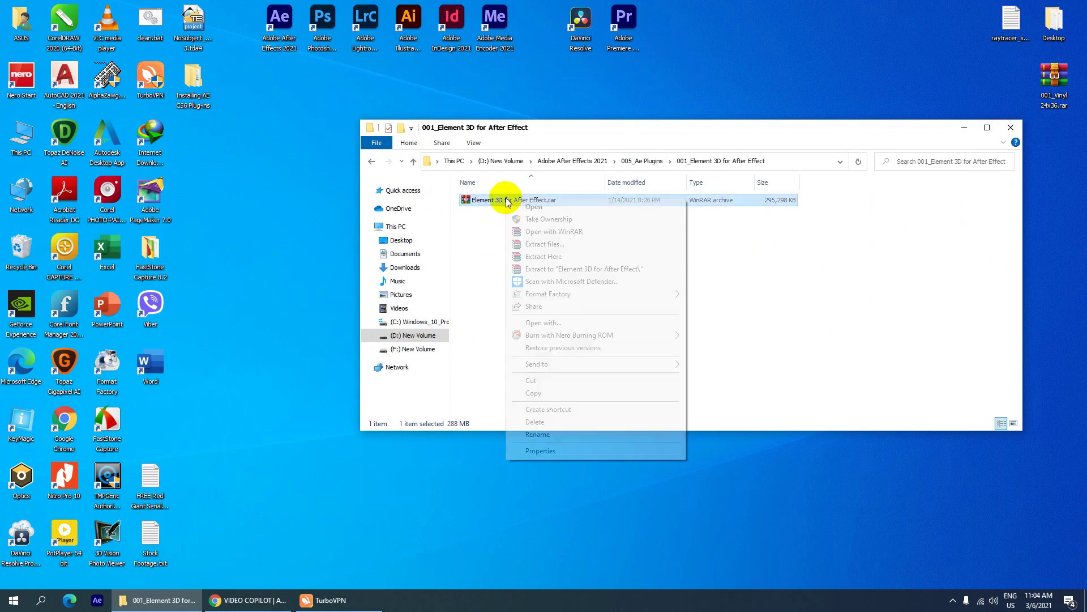
{"action": "left_click", "coordinate": [558, 260]}
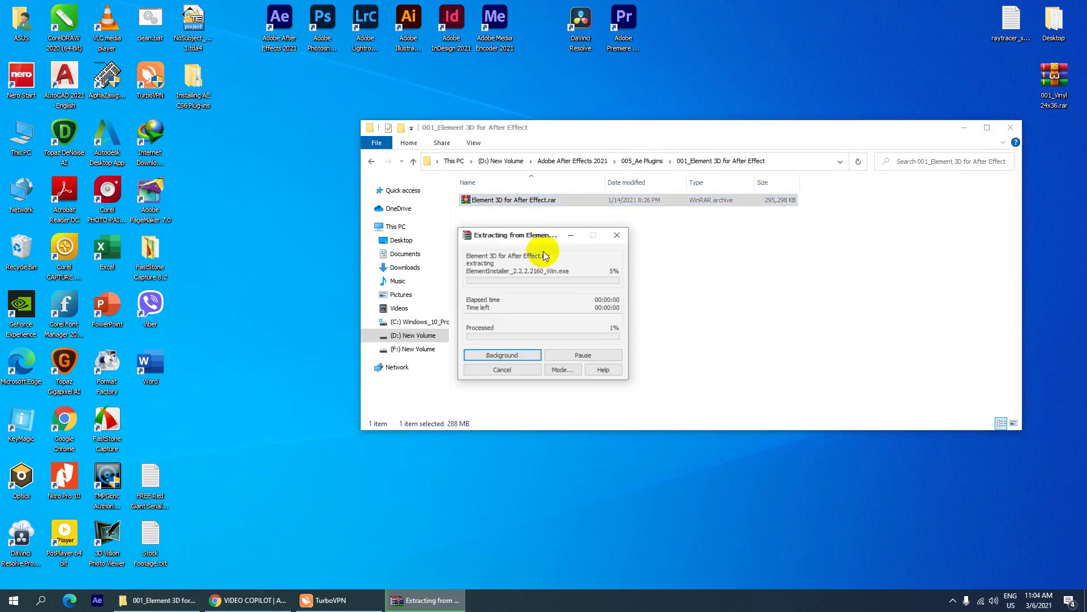
Move ElementInstaller, Element.aex and ElementLicense onto the desktop and arrange them side by side
{"action": "left_click", "coordinate": [1013, 423]}
{"action": "left_click_drag", "start_coordinate": [706, 292], "coordinate": [600, 223]}
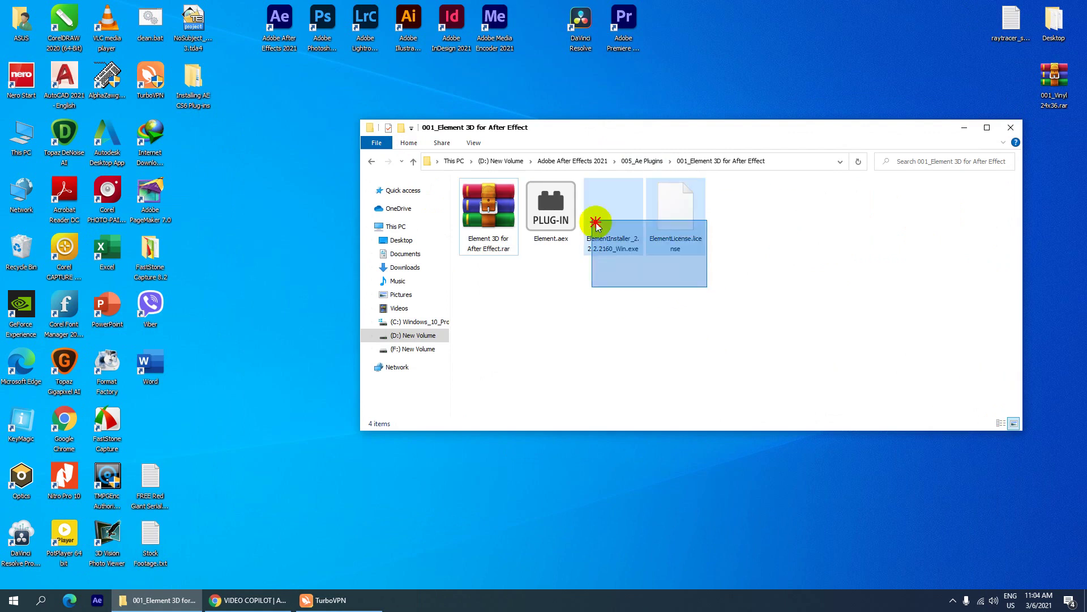
{"action": "left_click", "coordinate": [624, 287]}
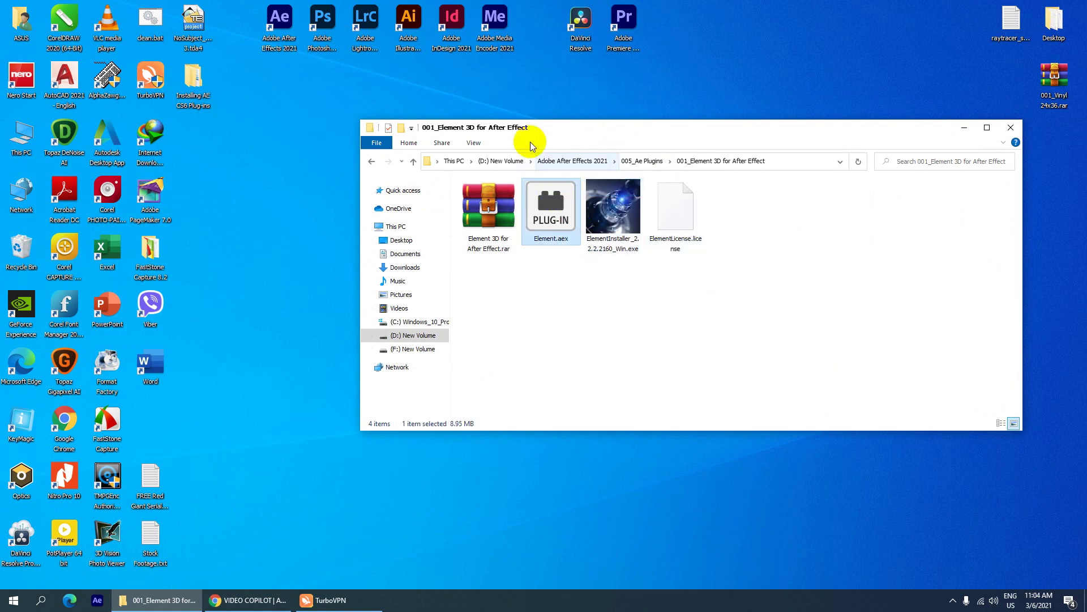
{"action": "left_click_drag", "start_coordinate": [529, 129], "coordinate": [673, 114]}
{"action": "mouse_move", "coordinate": [860, 257]}
{"action": "left_mouse_down"}
{"action": "mouse_move", "coordinate": [697, 194]}
{"action": "mouse_move", "coordinate": [262, 297]}
{"action": "left_mouse_up"}
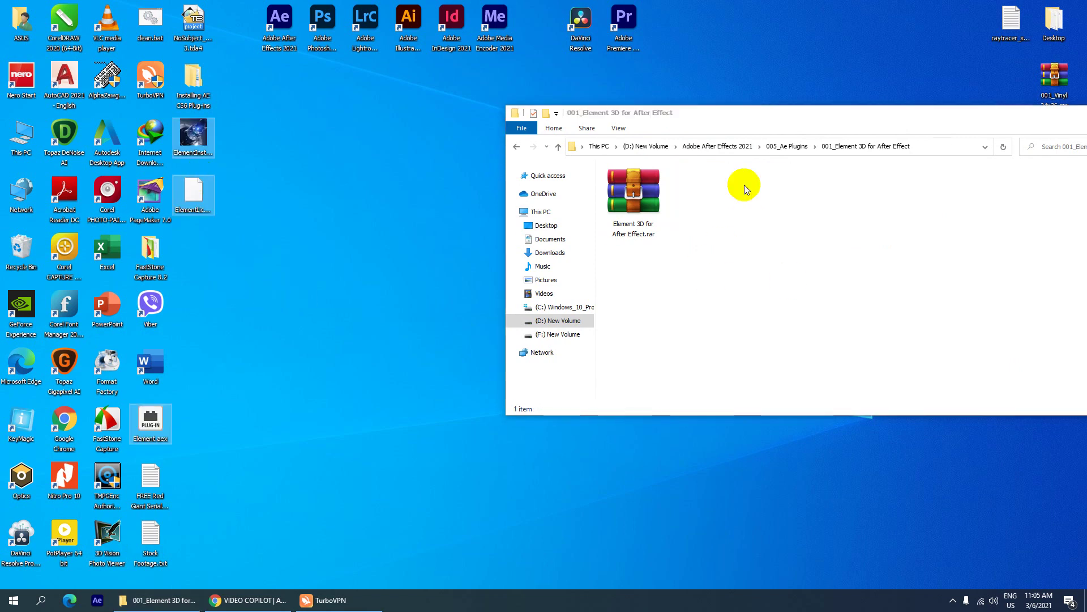
{"action": "left_click_drag", "start_coordinate": [614, 113], "coordinate": [885, 96]}
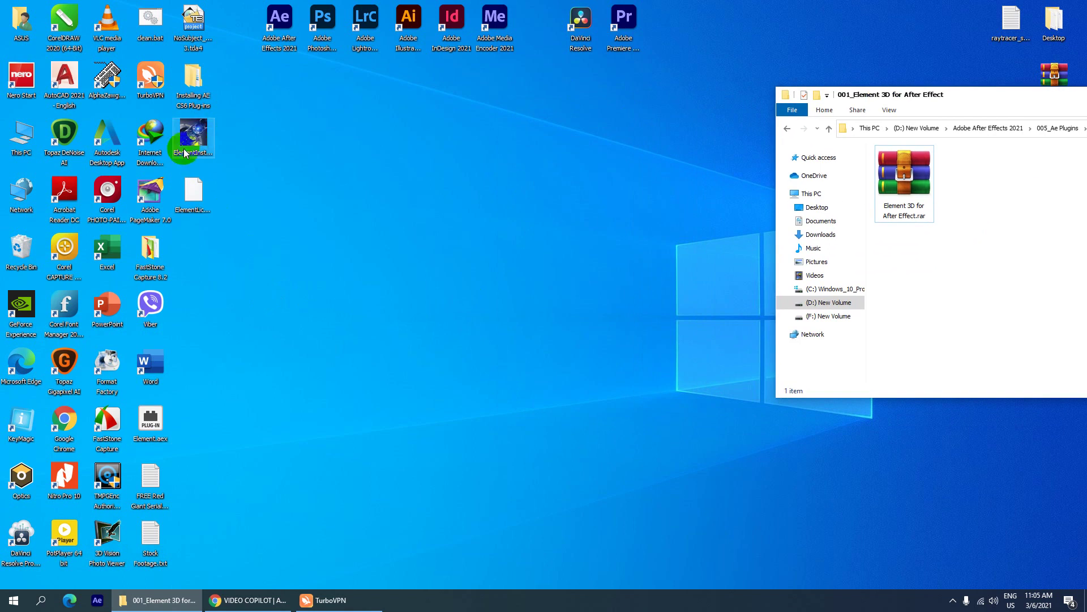
{"action": "left_click_drag", "start_coordinate": [188, 140], "coordinate": [403, 207]}
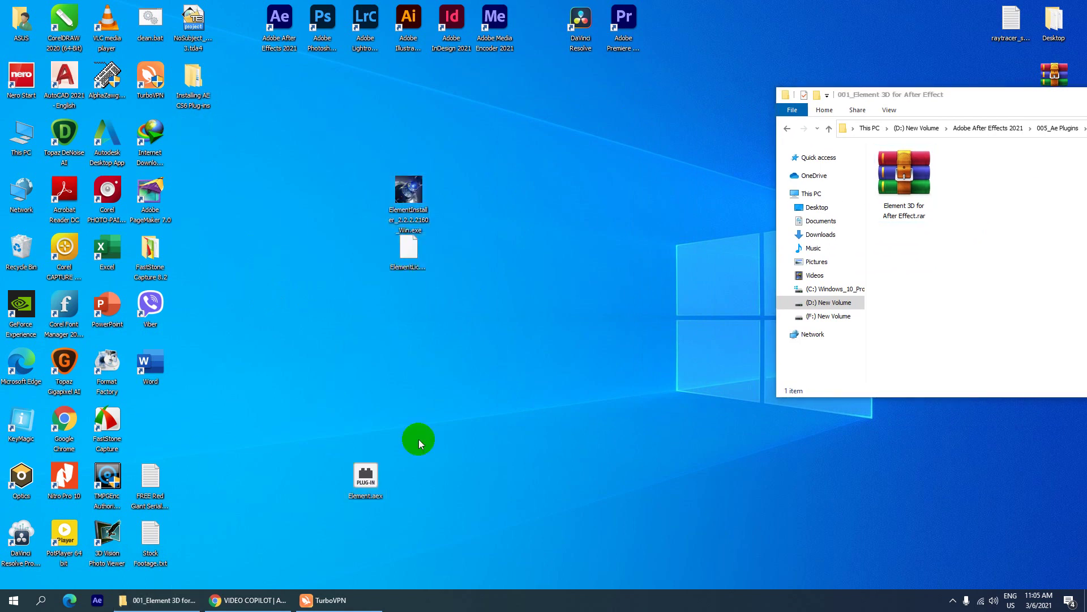
{"action": "mouse_move", "coordinate": [365, 478]}
{"action": "left_mouse_down"}
{"action": "mouse_move", "coordinate": [473, 207]}
{"action": "mouse_move", "coordinate": [455, 205]}
{"action": "left_mouse_up"}
{"action": "left_click_drag", "start_coordinate": [408, 248], "coordinate": [482, 216]}
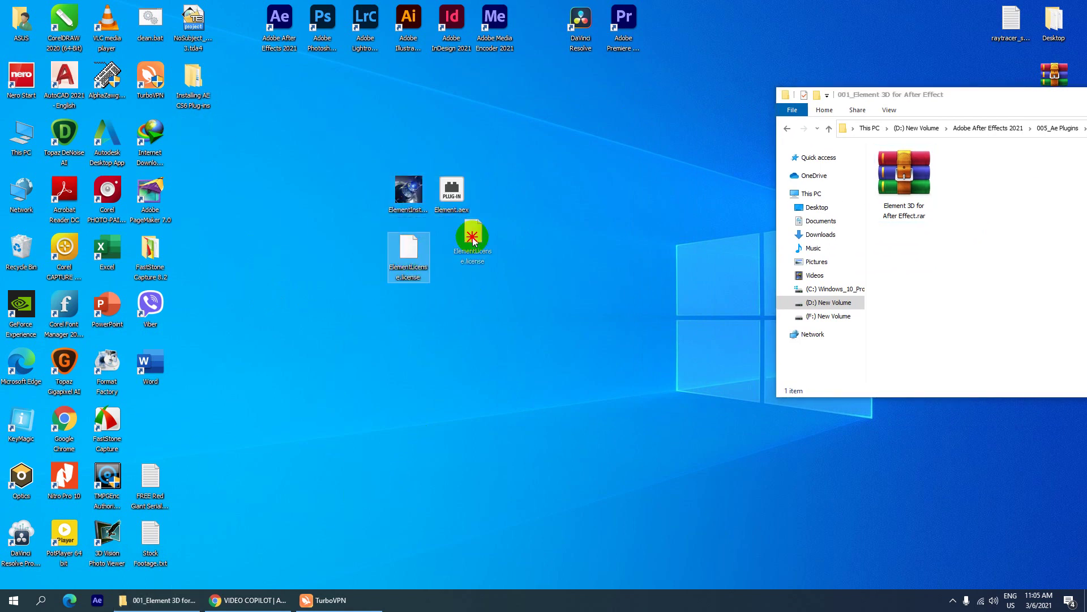
{"action": "mouse_move", "coordinate": [534, 244]}
{"action": "left_mouse_down"}
{"action": "mouse_move", "coordinate": [454, 182]}
{"action": "mouse_move", "coordinate": [583, 192]}
{"action": "left_mouse_up"}
{"action": "left_click", "coordinate": [413, 201]}
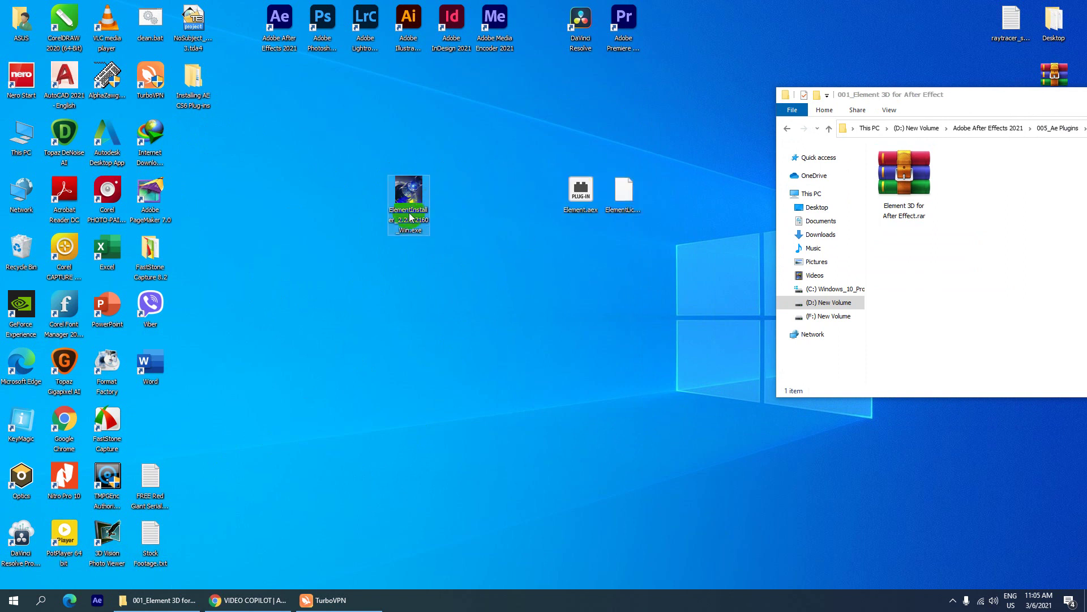
Inspect the ElementInstaller file's Properties, including its file type description
{"action": "right_click", "coordinate": [411, 219]}
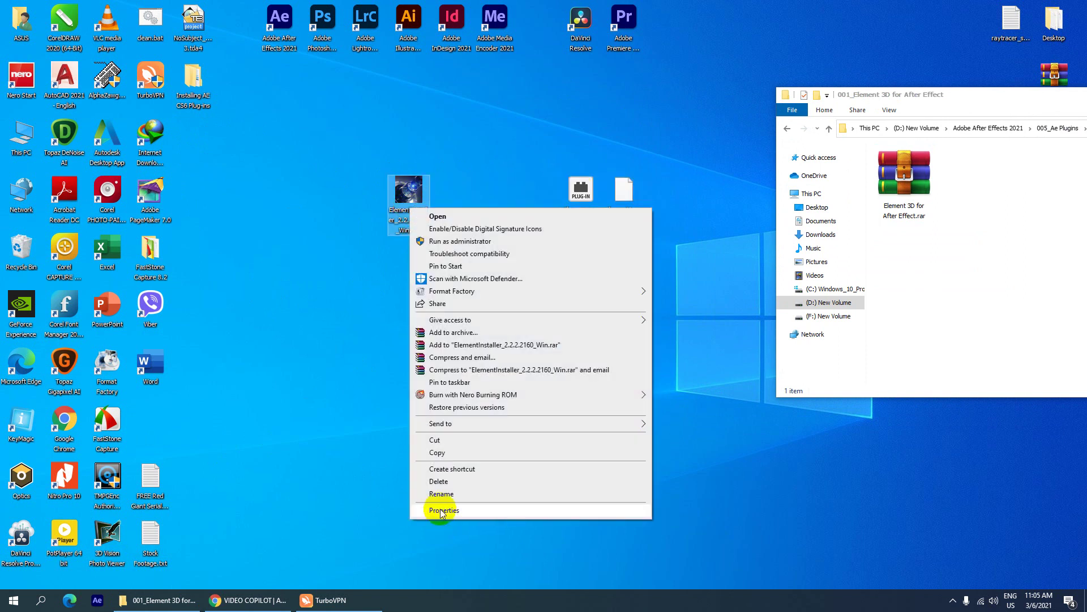
{"action": "left_click", "coordinate": [441, 511]}
{"action": "double_click", "coordinate": [501, 281]}
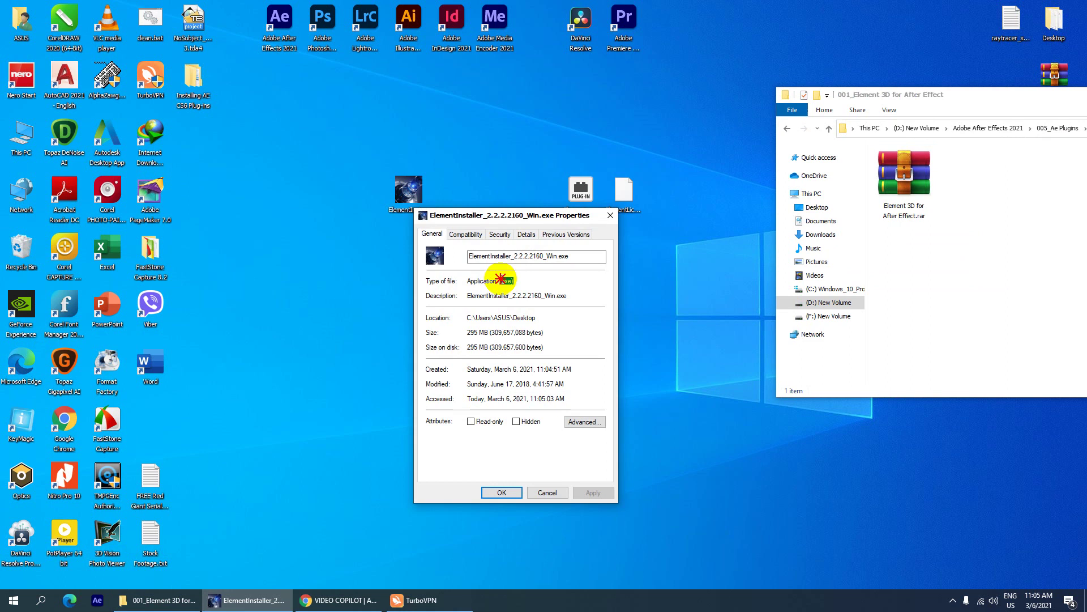
{"action": "left_click_drag", "start_coordinate": [501, 280], "coordinate": [450, 280]}
{"action": "left_click", "coordinate": [610, 215]}
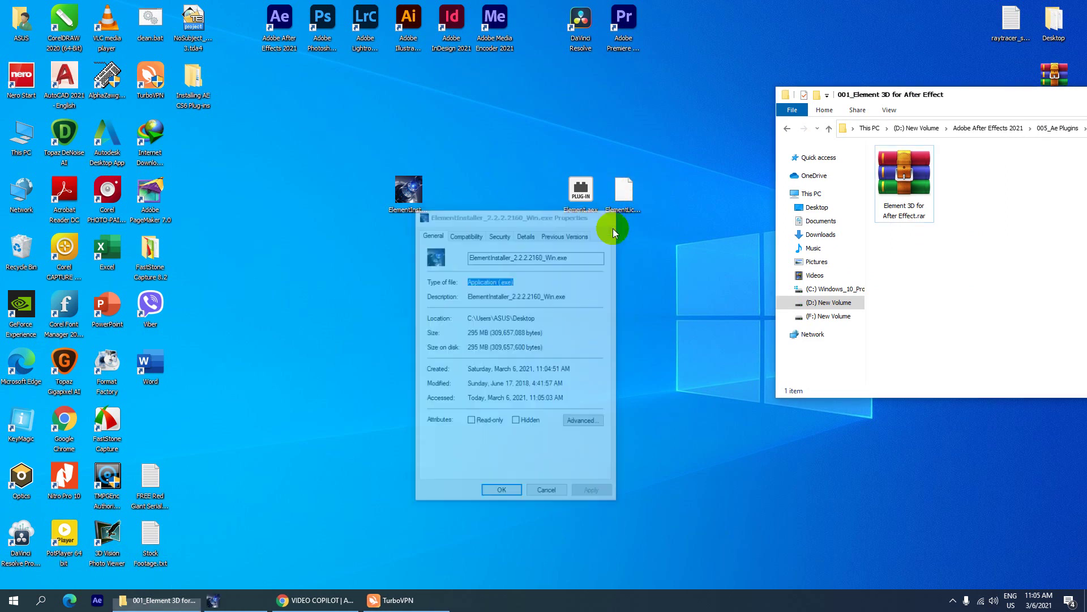
Move ElementInstaller further left and run it as administrator
{"action": "left_click", "coordinate": [416, 199]}
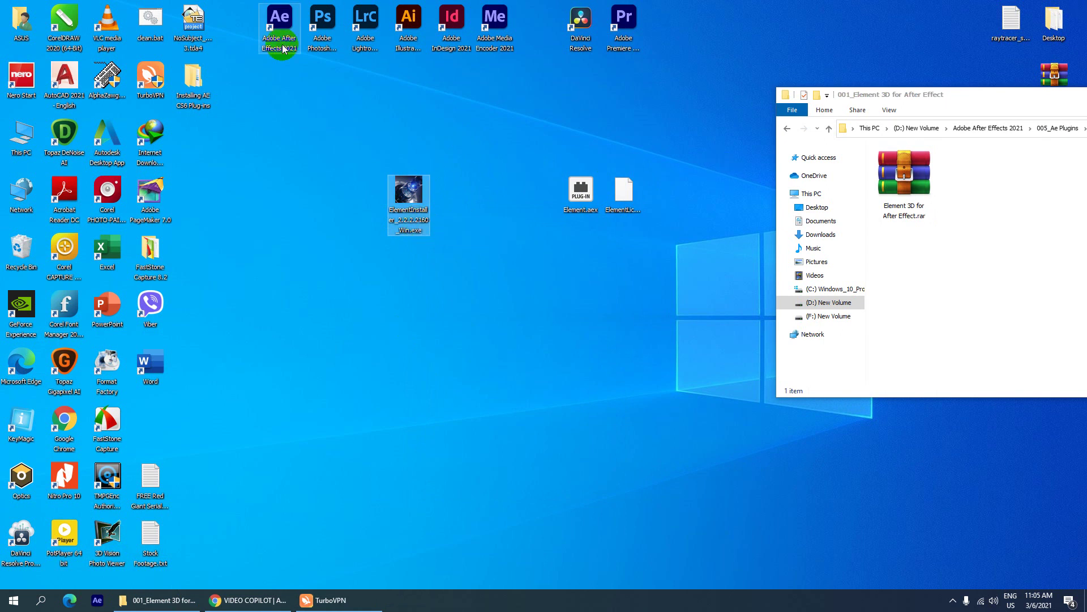
{"action": "left_click", "coordinate": [292, 50]}
{"action": "left_click", "coordinate": [406, 202]}
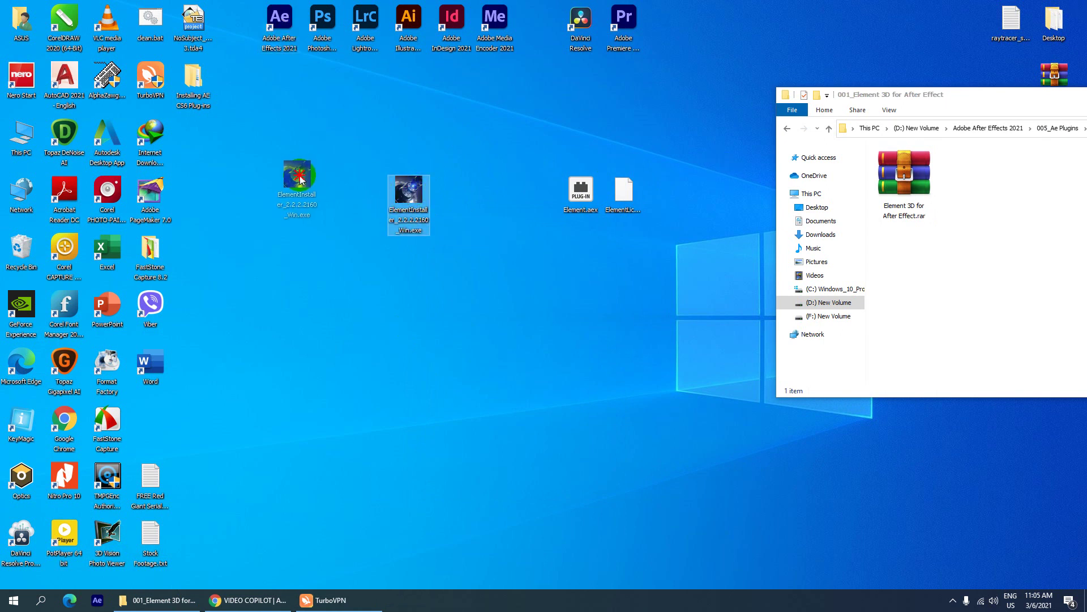
{"action": "left_click_drag", "start_coordinate": [412, 195], "coordinate": [280, 195]}
{"action": "right_click", "coordinate": [281, 195]}
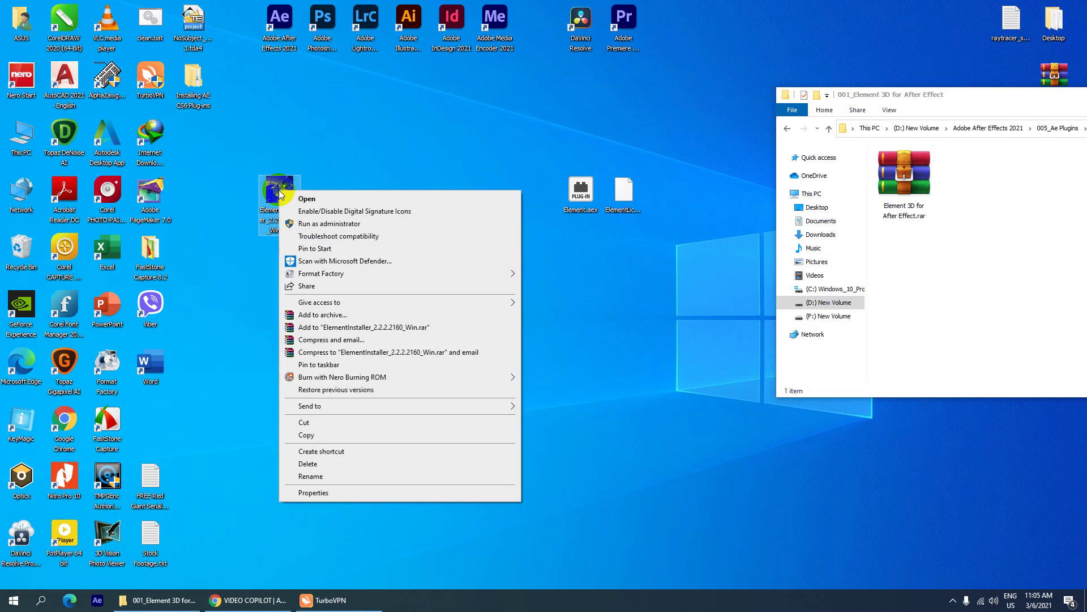
{"action": "left_click", "coordinate": [345, 225]}
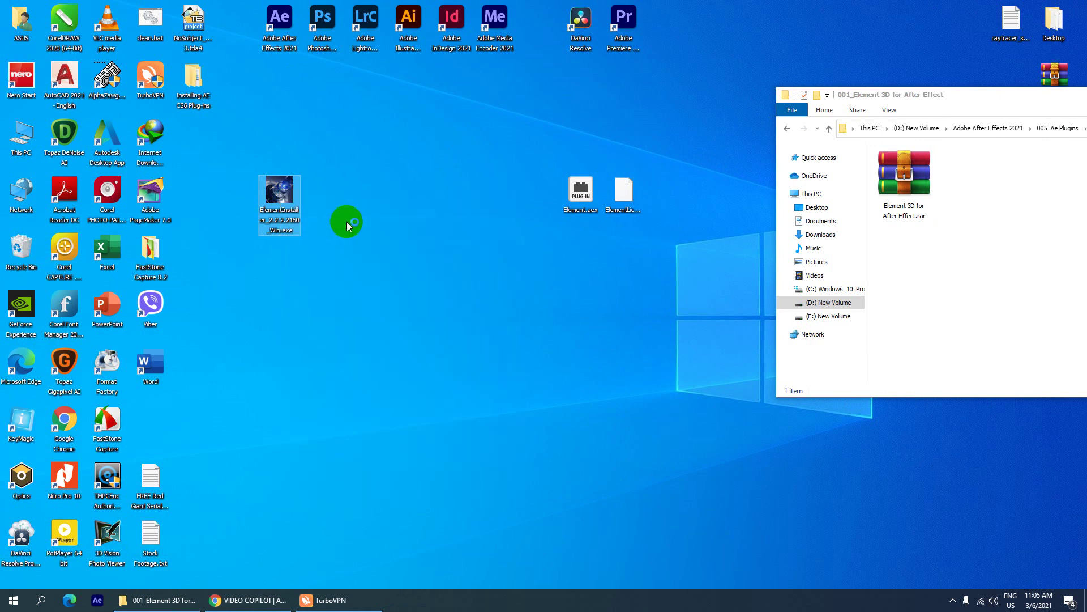
{"action": "left_click_drag", "start_coordinate": [510, 206], "coordinate": [332, 245]}
Install Element 3D for After Effects 17.0 with assets in Current User Documents, then finish
{"action": "left_click", "coordinate": [399, 443]}
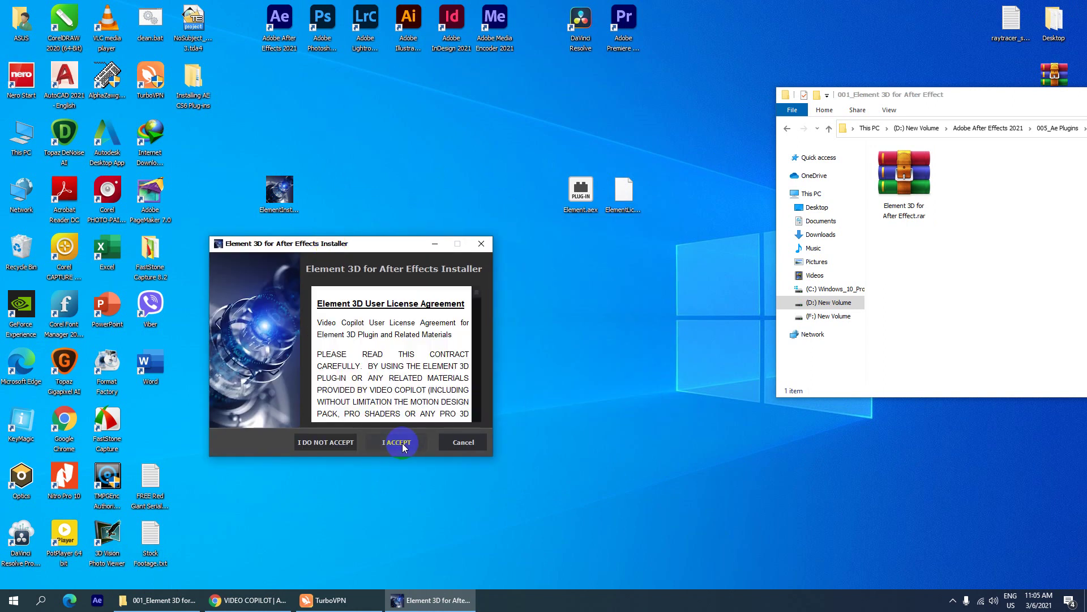
{"action": "left_click", "coordinate": [403, 444]}
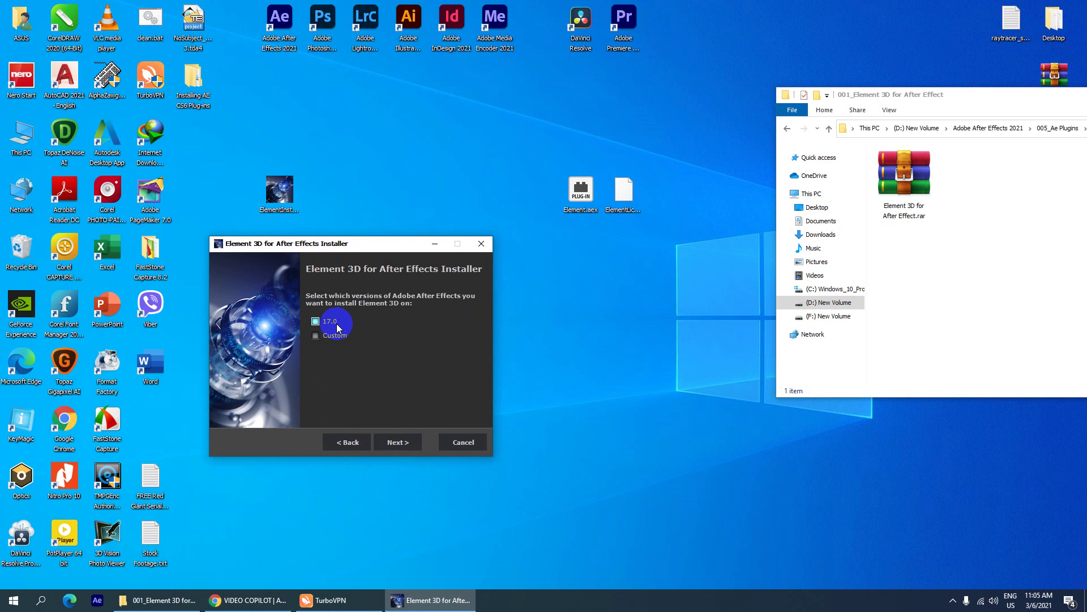
{"action": "left_click", "coordinate": [397, 443]}
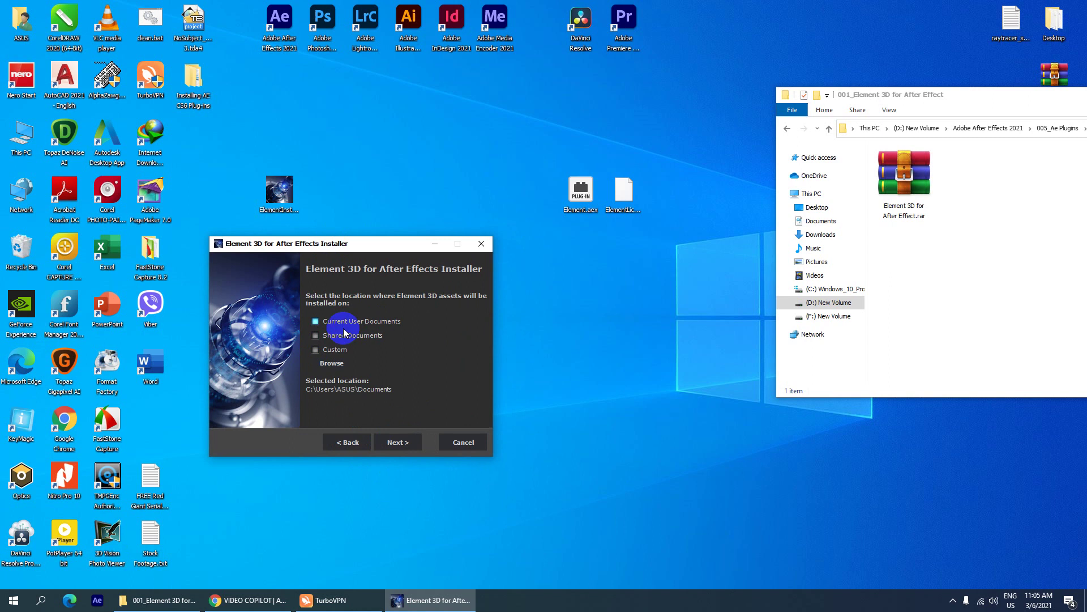
{"action": "left_click", "coordinate": [406, 442]}
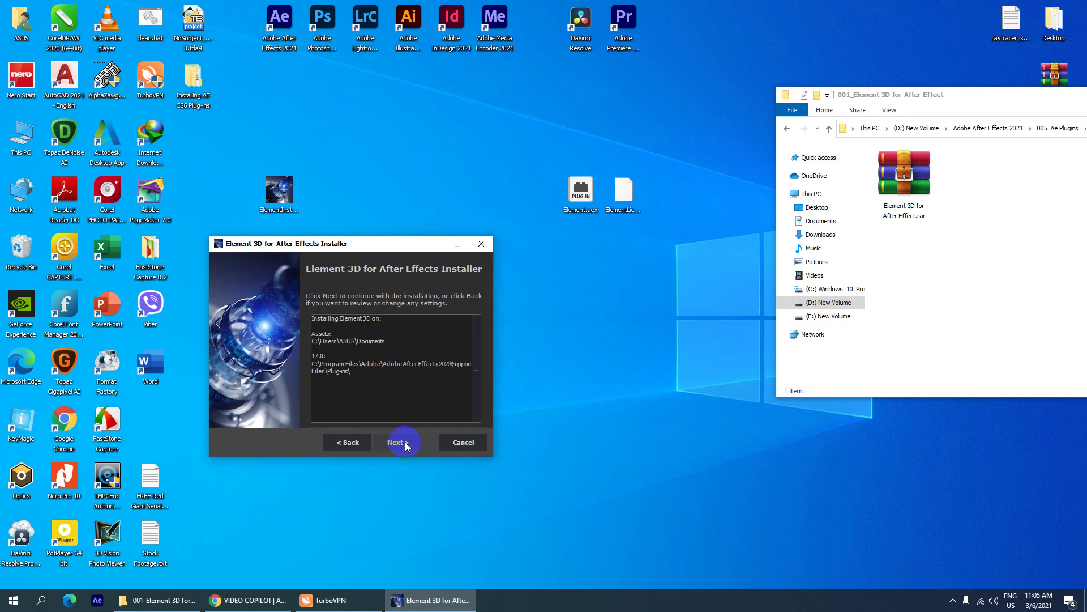
{"action": "left_click", "coordinate": [403, 442]}
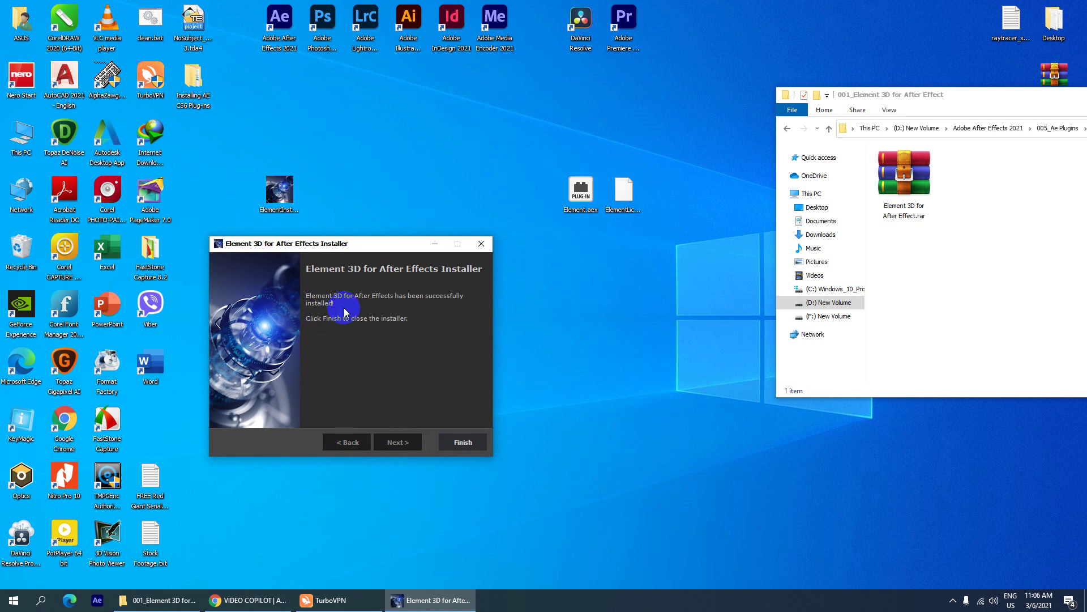
{"action": "left_click", "coordinate": [464, 442]}
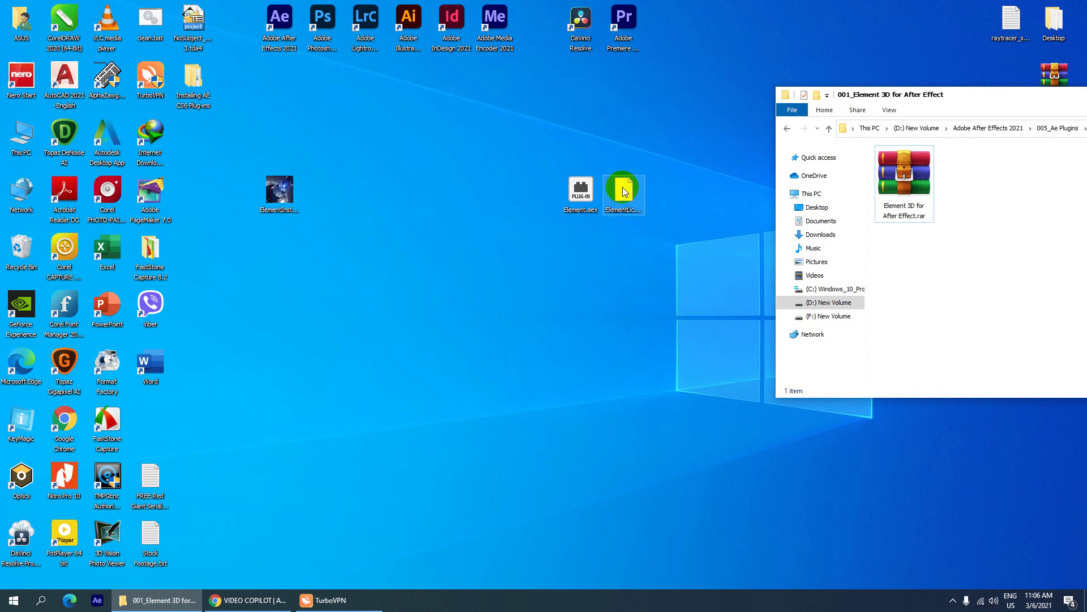
{"action": "mouse_move", "coordinate": [292, 223]}
{"action": "left_mouse_down"}
{"action": "mouse_move", "coordinate": [371, 253]}
{"action": "mouse_move", "coordinate": [279, 178]}
{"action": "left_mouse_up"}
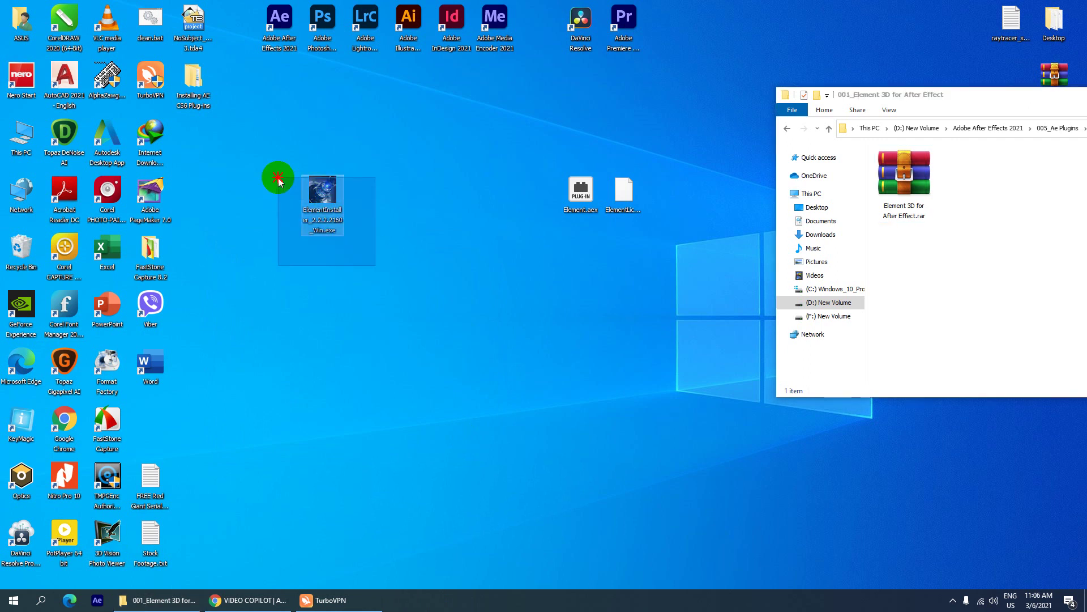
Delete ElementInstaller, refresh the desktop, and place the After Effects shortcut beside Element.aex
{"action": "left_click", "coordinate": [315, 195]}
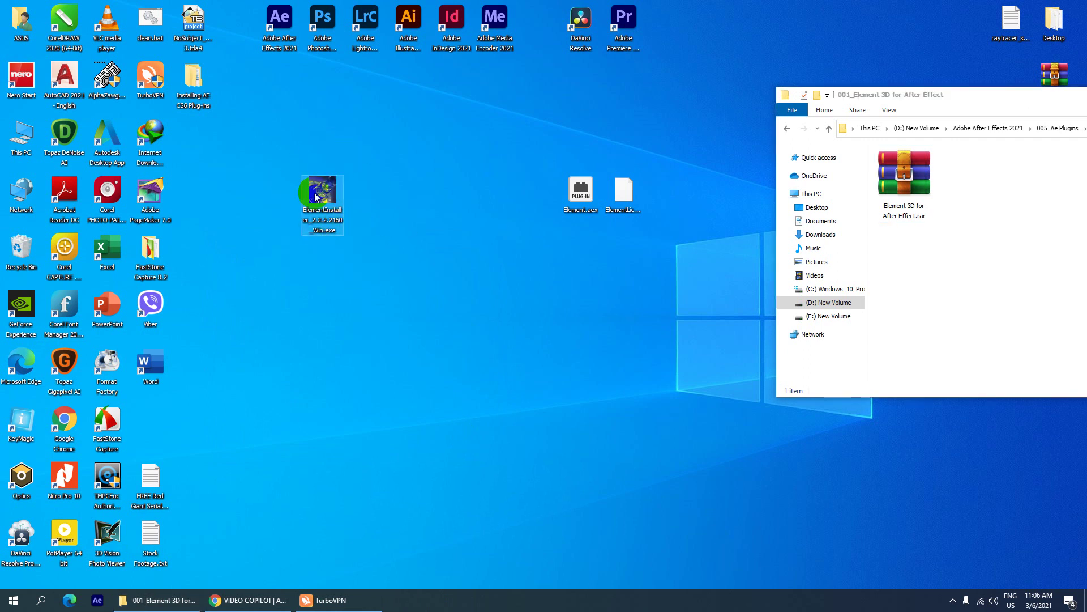
{"action": "right_click", "coordinate": [316, 196]}
{"action": "left_click", "coordinate": [338, 462]}
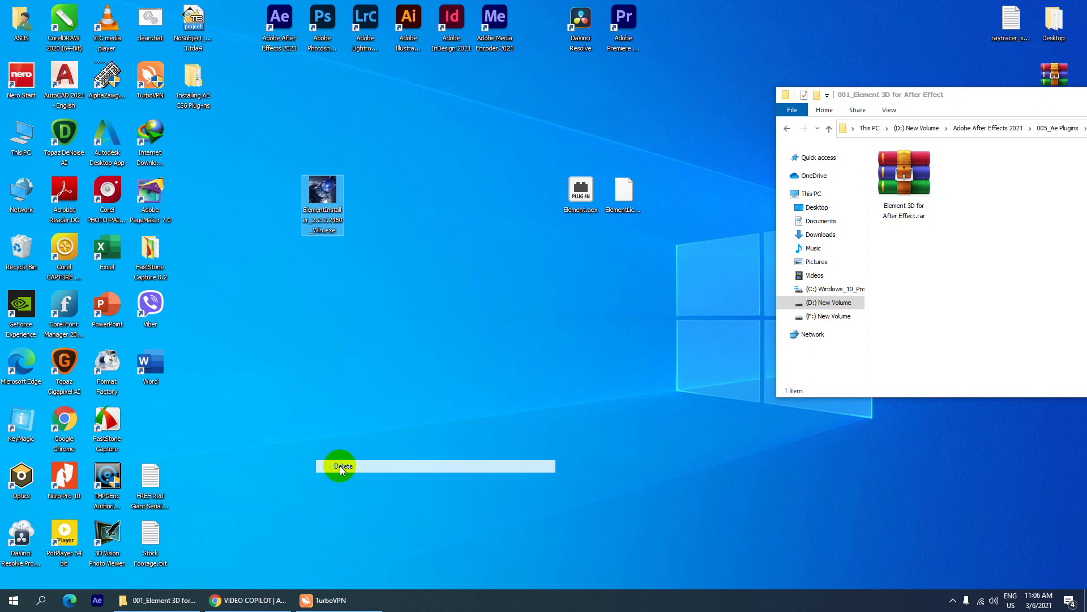
{"action": "right_click", "coordinate": [270, 206]}
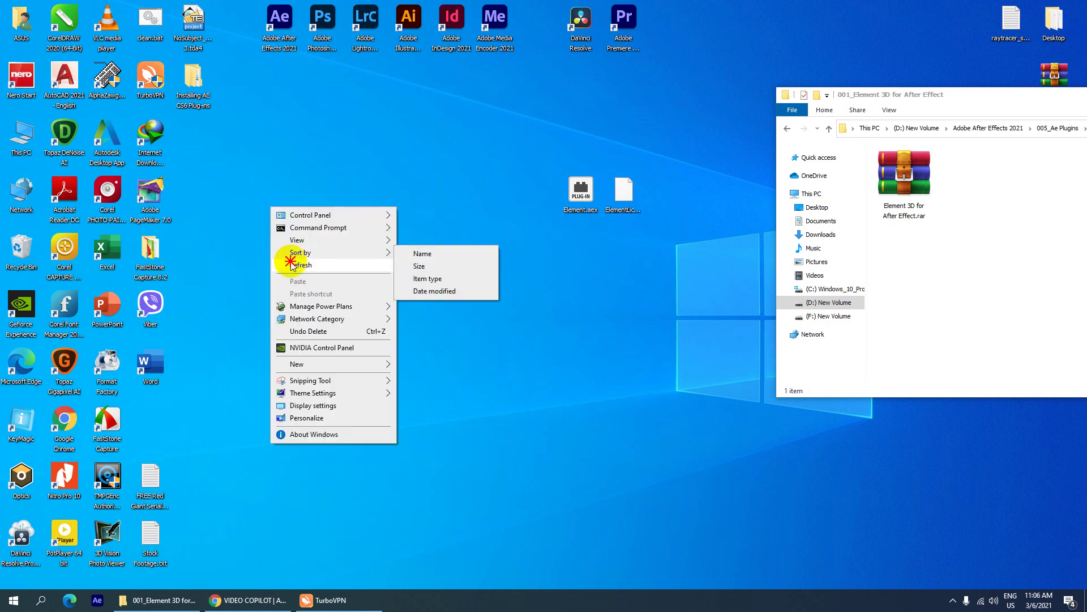
{"action": "left_click", "coordinate": [304, 177]}
{"action": "mouse_move", "coordinate": [284, 57]}
{"action": "left_mouse_down"}
{"action": "mouse_move", "coordinate": [513, 189]}
{"action": "mouse_move", "coordinate": [539, 190]}
{"action": "left_mouse_up"}
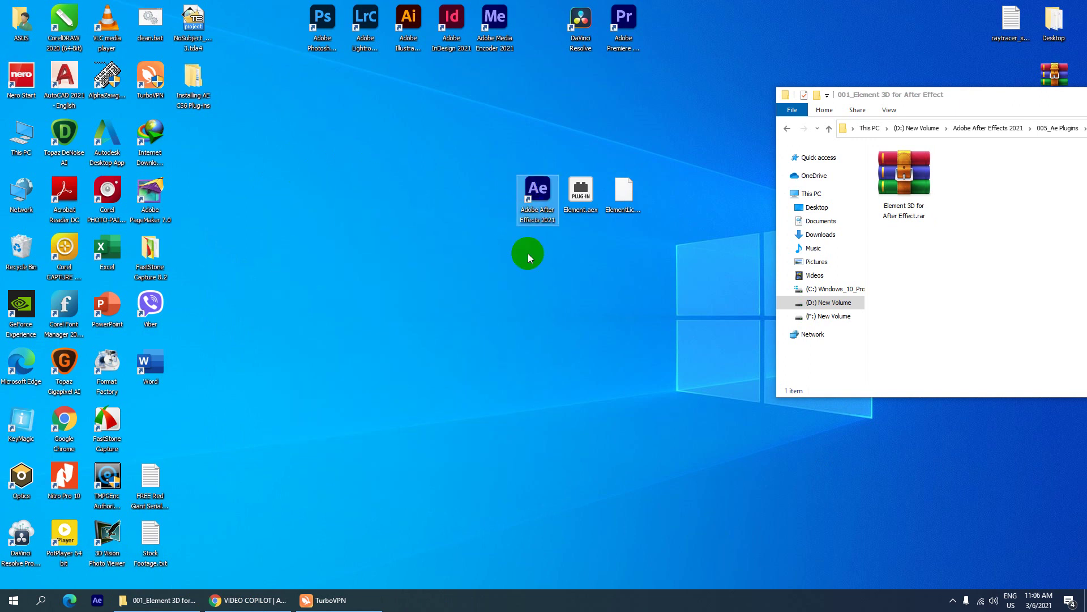
Launch After Effects, continue past the video driver warning, and open the recent FX Console project
{"action": "double_click", "coordinate": [541, 194]}
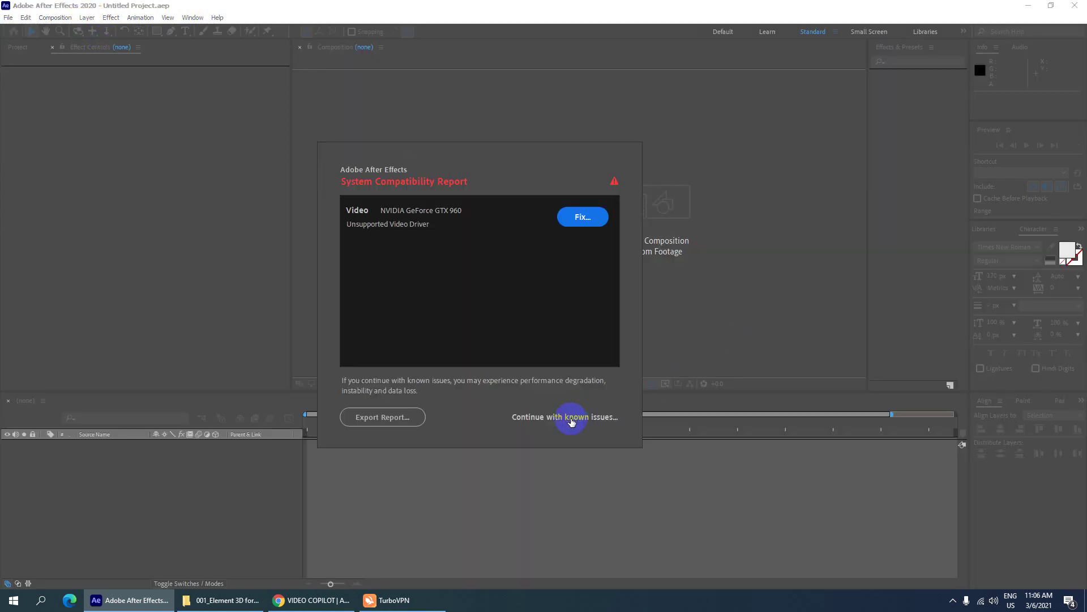
{"action": "left_click", "coordinate": [567, 417]}
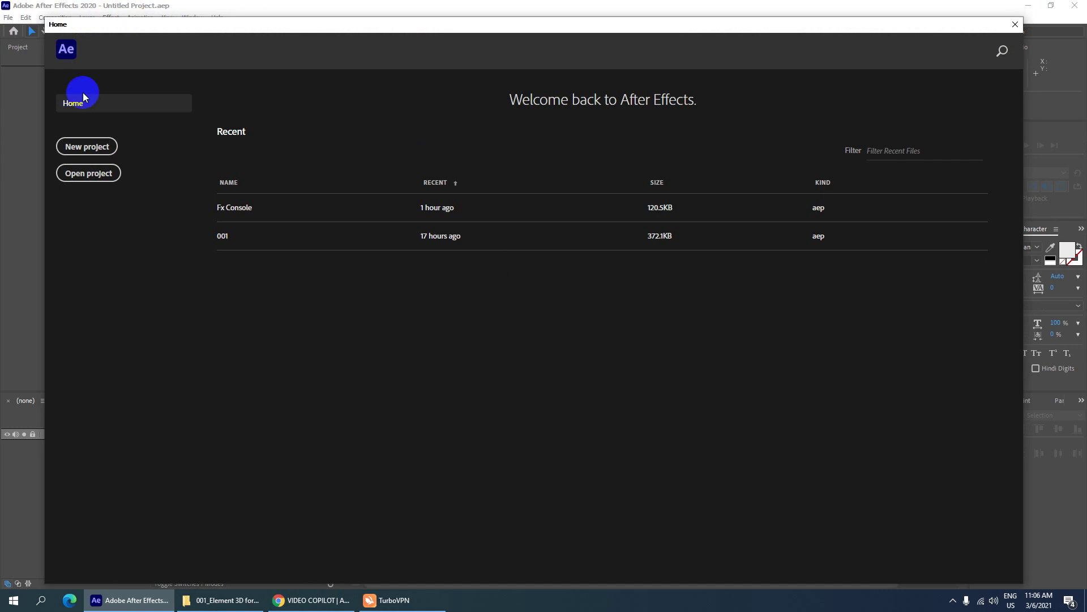
{"action": "left_click", "coordinate": [89, 149]}
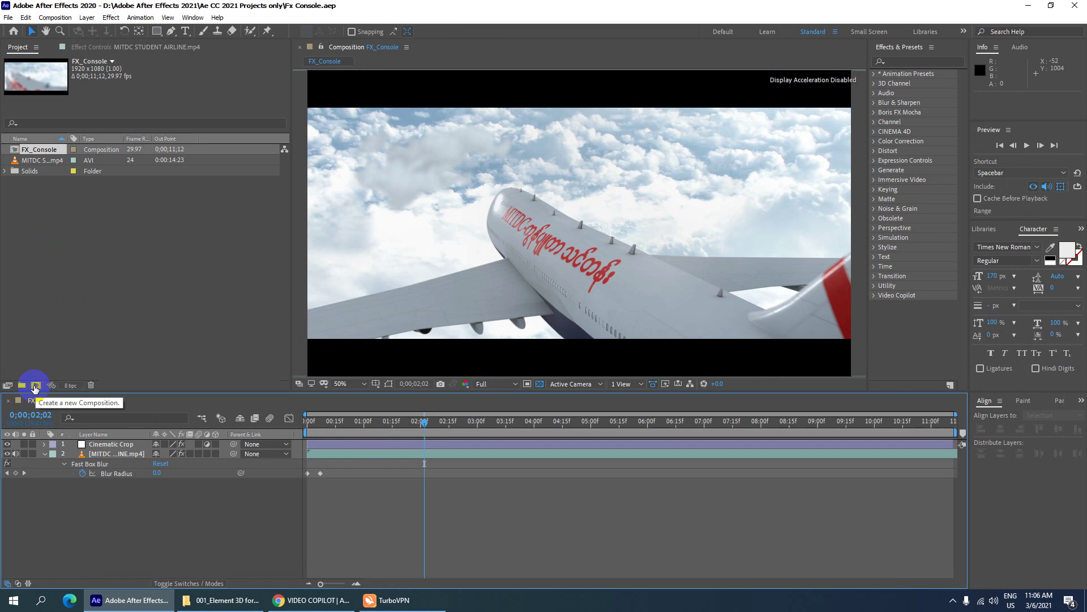
Create the 1920x1080, 29.97 fps composition 'Element 3D' and hide the transparency grid
{"action": "left_click", "coordinate": [35, 386]}
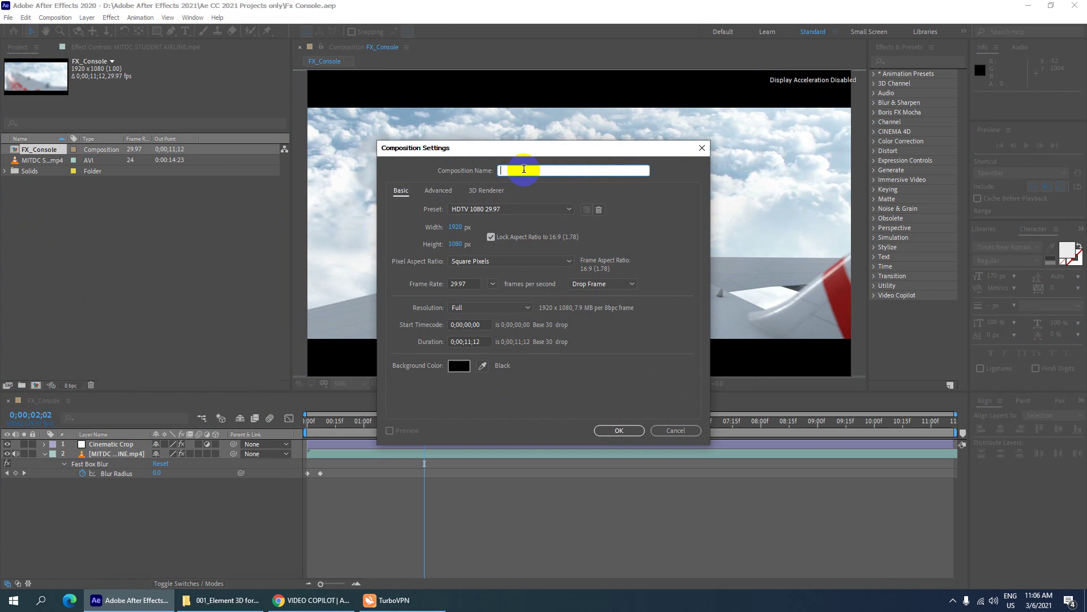
{"action": "key", "text": "ctrl+shift+m"}
{"action": "type", "text": "Element 3D"}
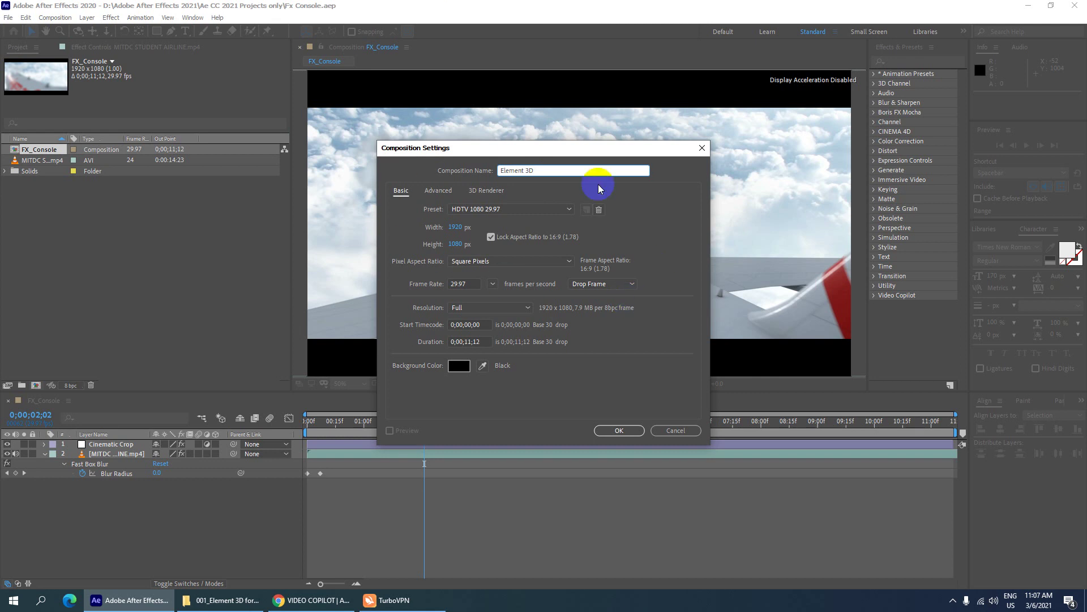
{"action": "left_click", "coordinate": [542, 169]}
{"action": "left_click_drag", "start_coordinate": [594, 148], "coordinate": [347, 100]}
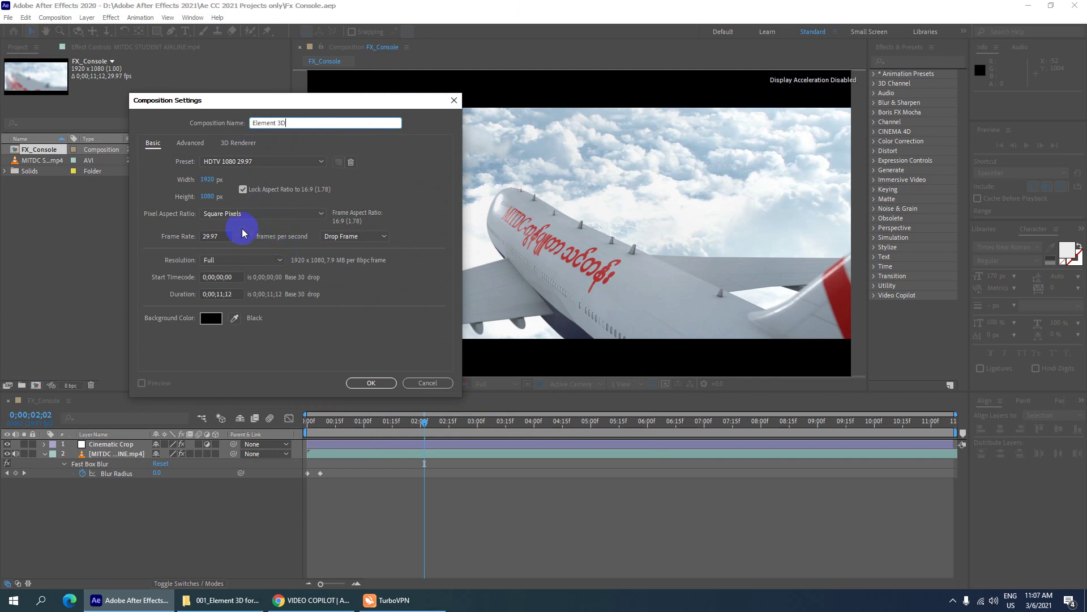
{"action": "left_click", "coordinate": [371, 382]}
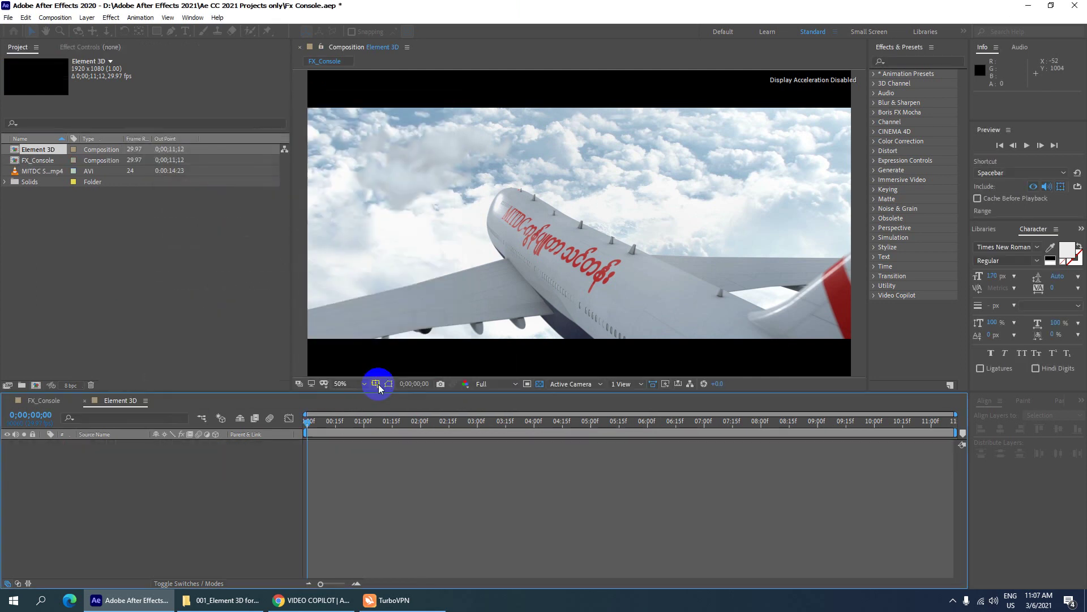
{"action": "scroll", "coordinate": [518, 257], "scroll_direction": "down", "scroll_amount": 2}
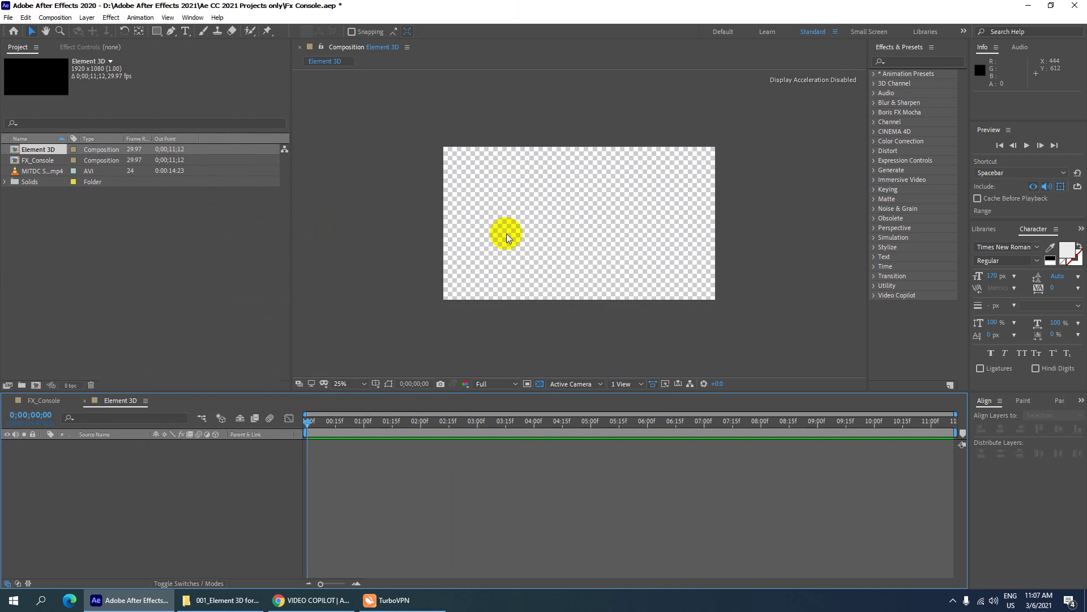
{"action": "left_click", "coordinate": [540, 384]}
{"action": "left_click", "coordinate": [39, 149]}
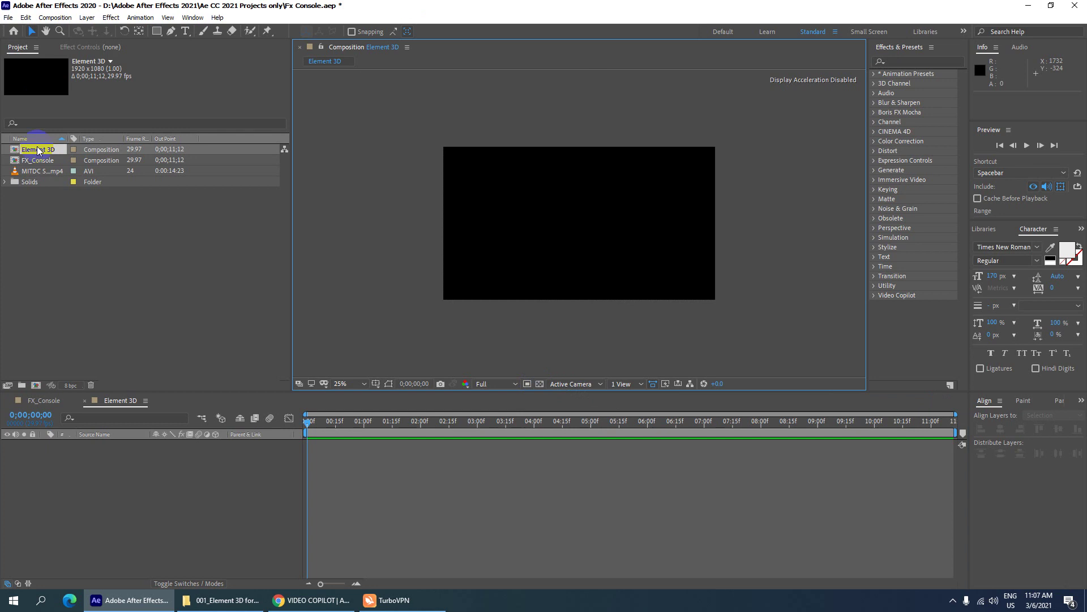
Create a New > Solid named e3d at Make Comp Size, coloured blue
{"action": "right_click", "coordinate": [148, 510]}
{"action": "mouse_move", "coordinate": [212, 388]}
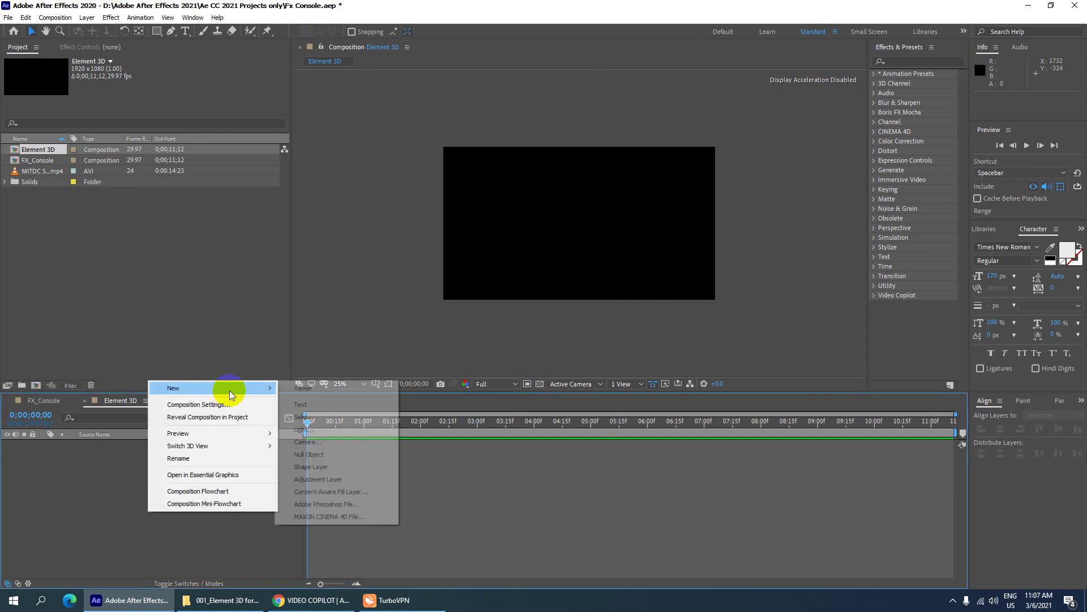
{"action": "left_click", "coordinate": [305, 417]}
{"action": "type", "text": "e3d"}
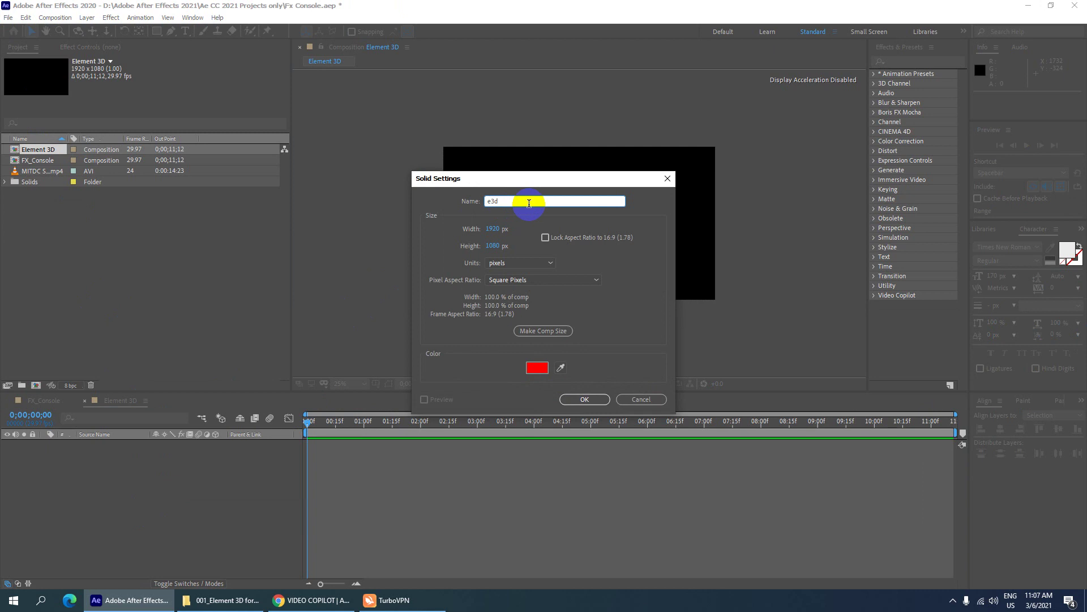
{"action": "left_click", "coordinate": [542, 330]}
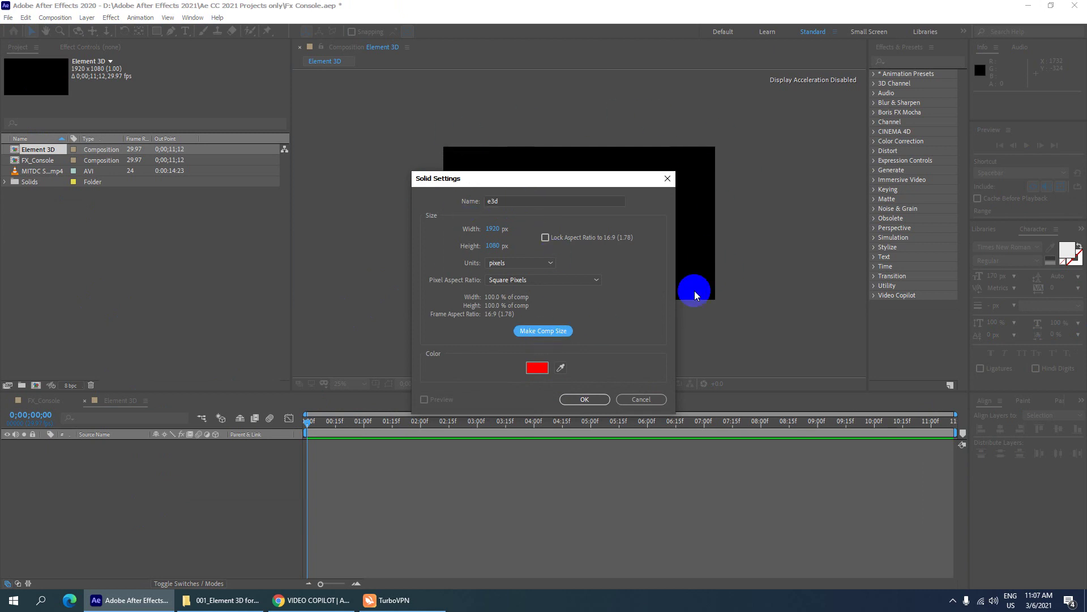
{"action": "left_click", "coordinate": [536, 367]}
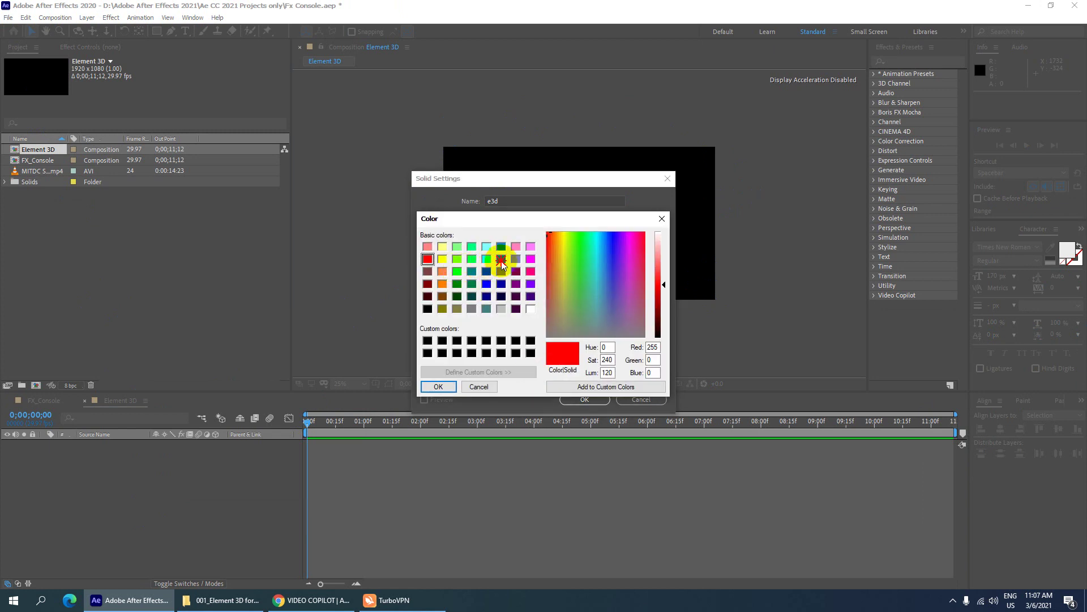
{"action": "left_click", "coordinate": [595, 280]}
{"action": "left_click", "coordinate": [438, 387]}
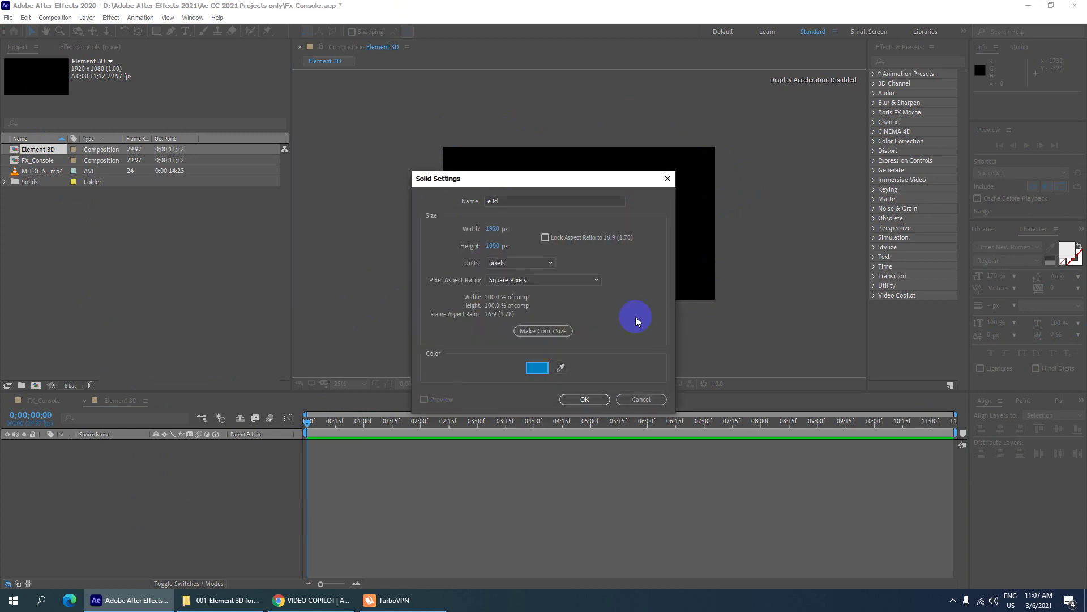
{"action": "left_click", "coordinate": [585, 399]}
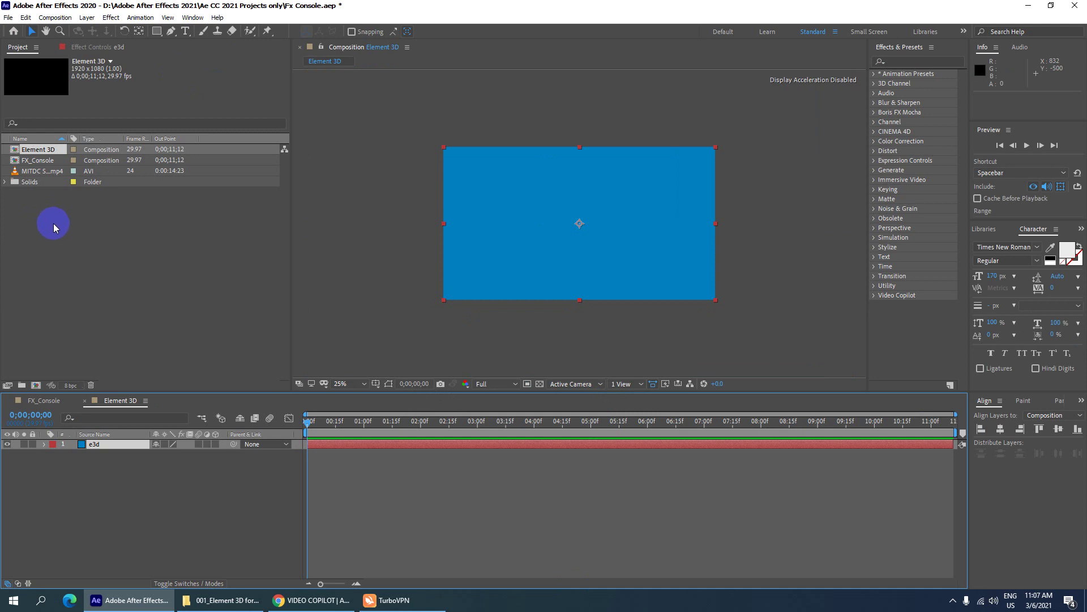
Select the e3d layer, find Element through the FX Console search, then open the Effect menu
{"action": "key", "text": "Return"}
{"action": "left_click", "coordinate": [102, 444]}
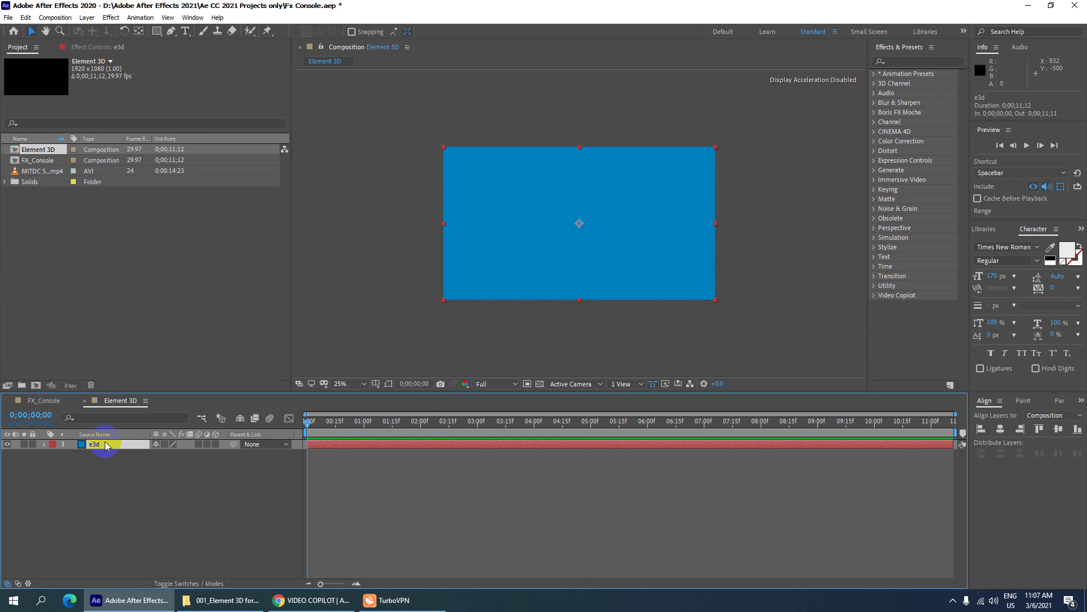
{"action": "key", "text": "ctrl+space"}
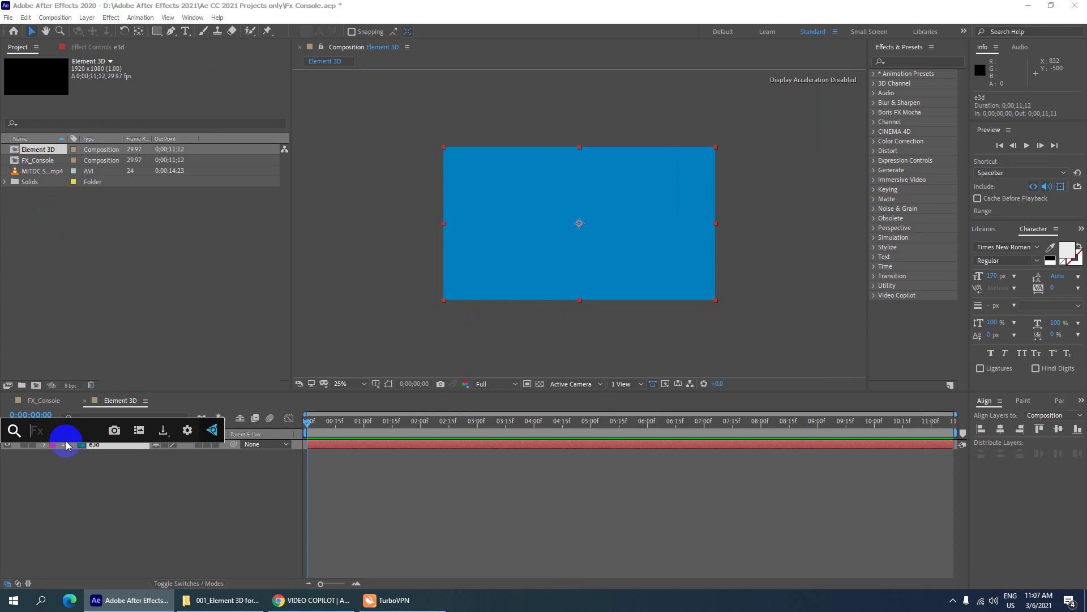
{"action": "type", "text": "ele"}
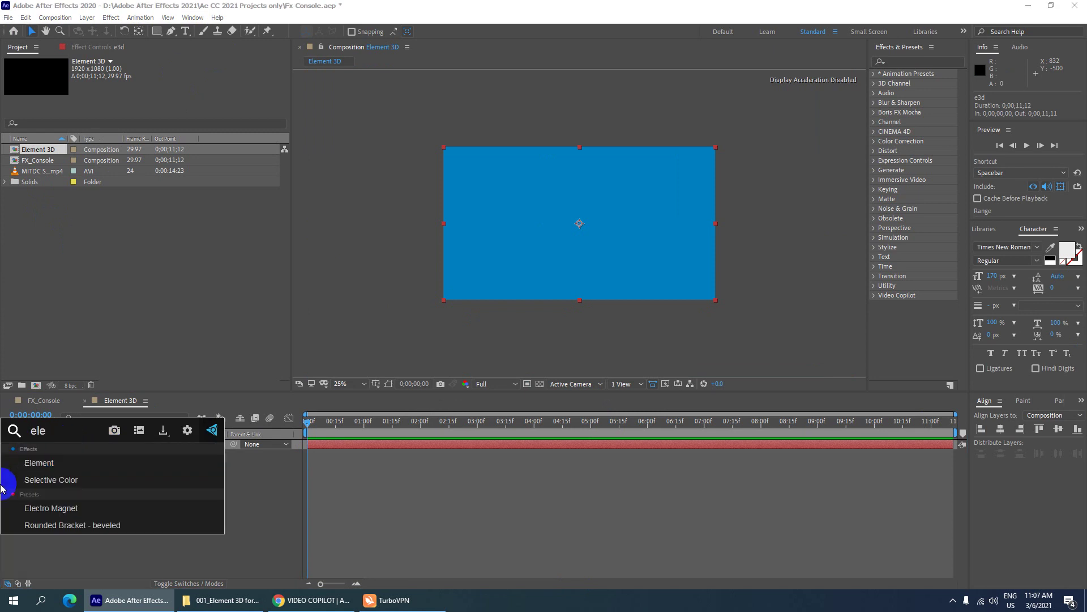
{"action": "left_click", "coordinate": [34, 466]}
{"action": "left_click", "coordinate": [131, 433]}
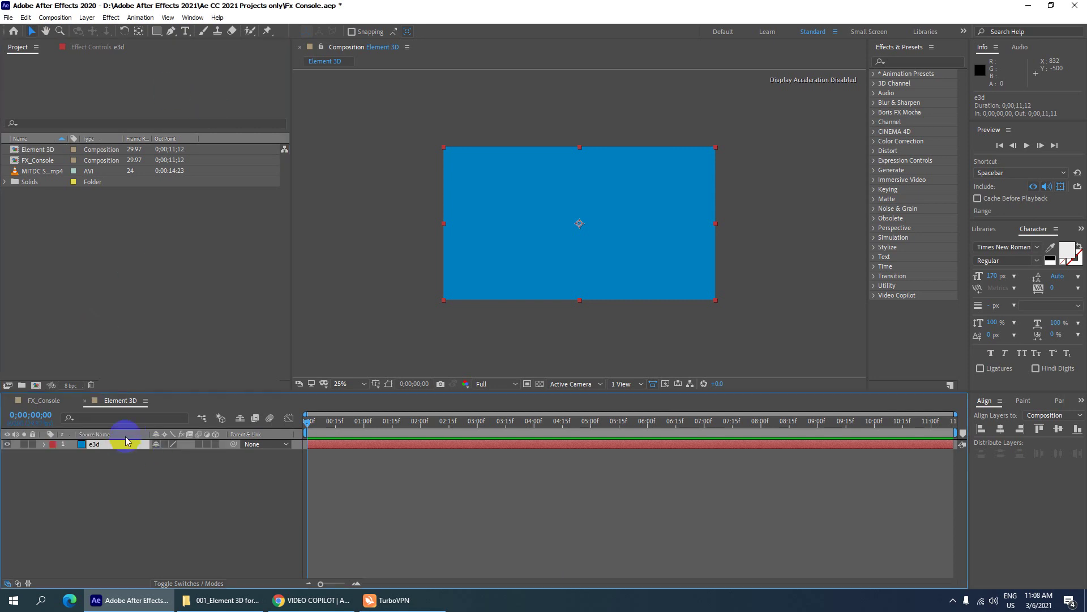
{"action": "left_click", "coordinate": [111, 18]}
{"action": "mouse_move", "coordinate": [137, 347]}
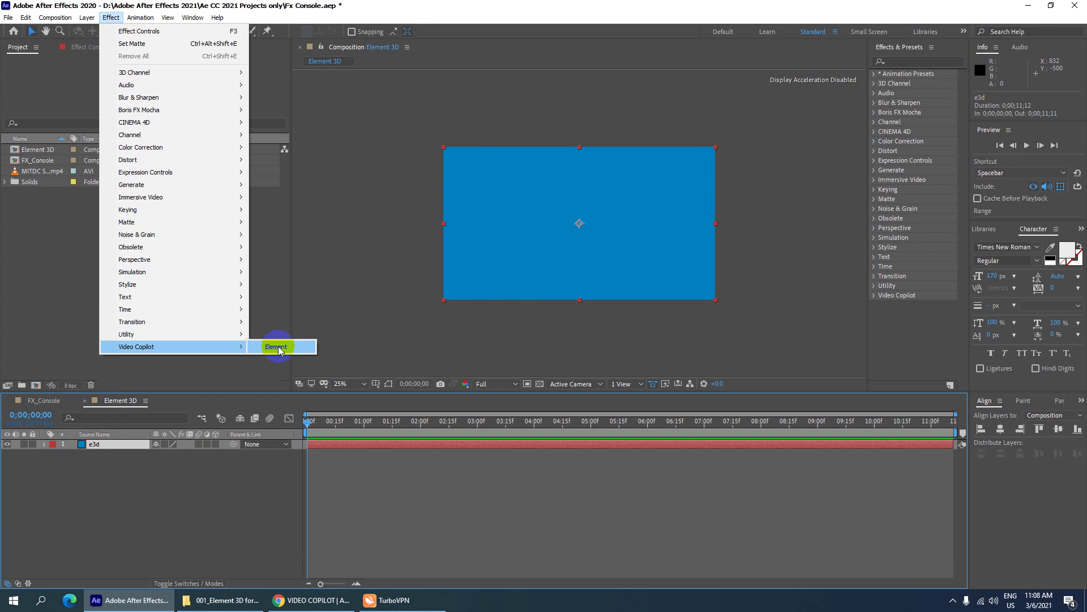
Apply Element to the e3d solid and retry Get License after the incorrect login error
{"action": "left_click", "coordinate": [276, 347]}
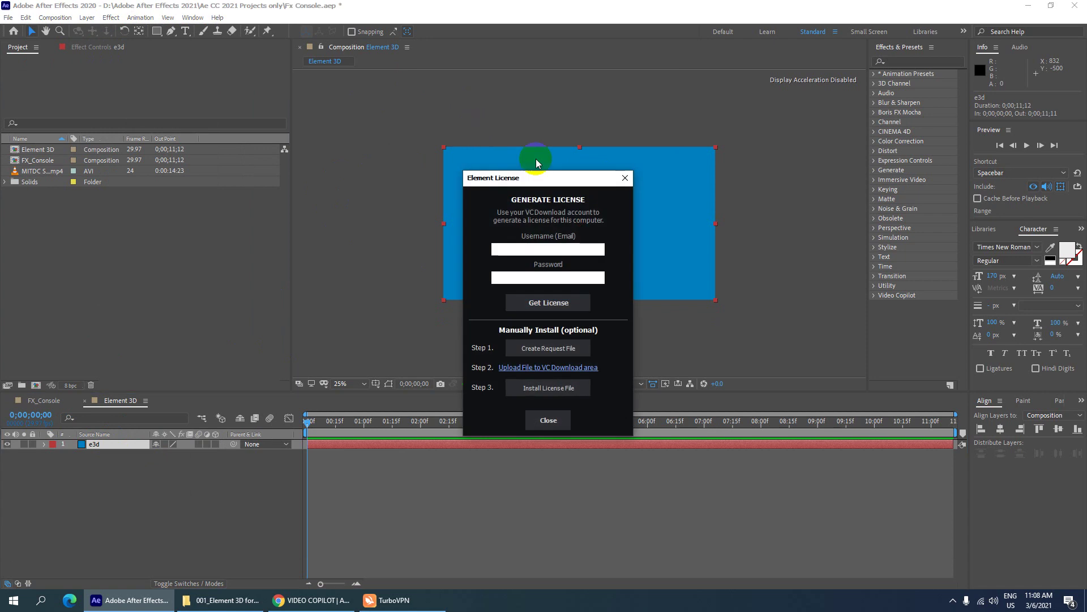
{"action": "left_click_drag", "start_coordinate": [538, 174], "coordinate": [341, 94]}
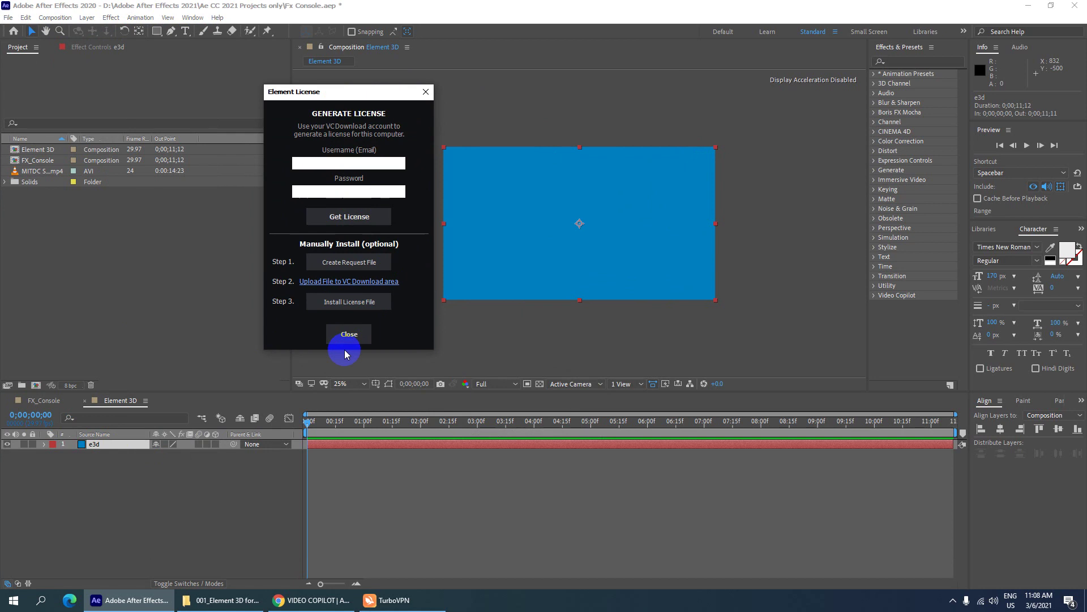
{"action": "left_click", "coordinate": [356, 218]}
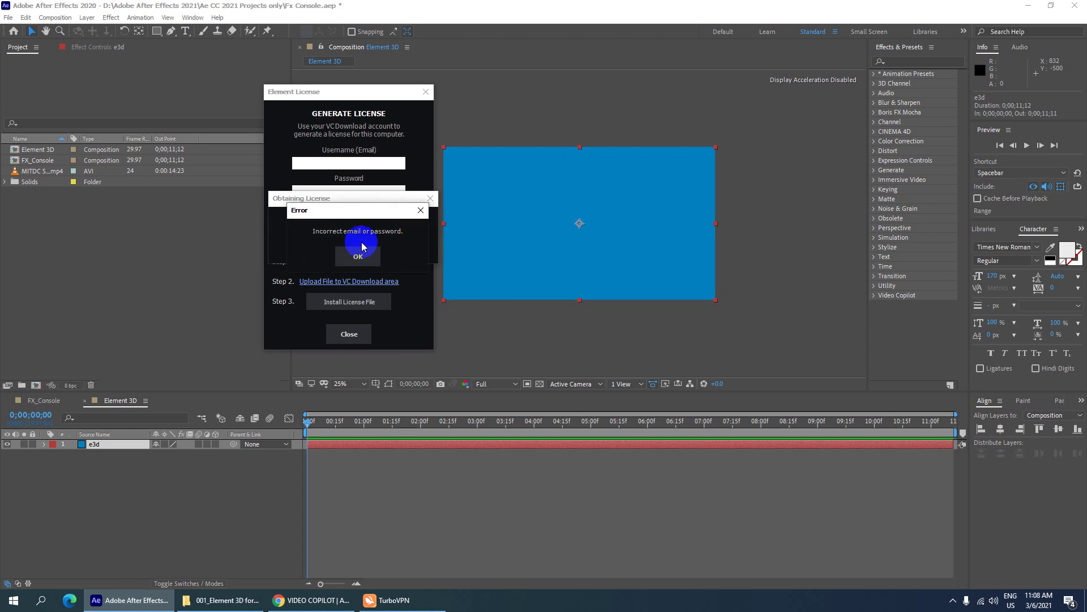
{"action": "left_click", "coordinate": [419, 211]}
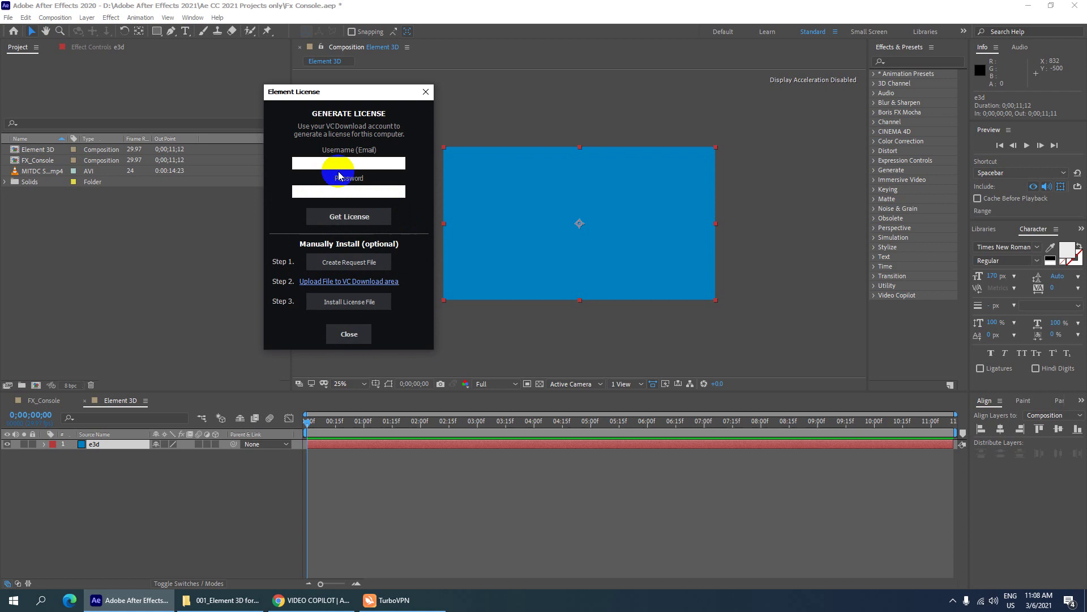
{"action": "left_click", "coordinate": [353, 217]}
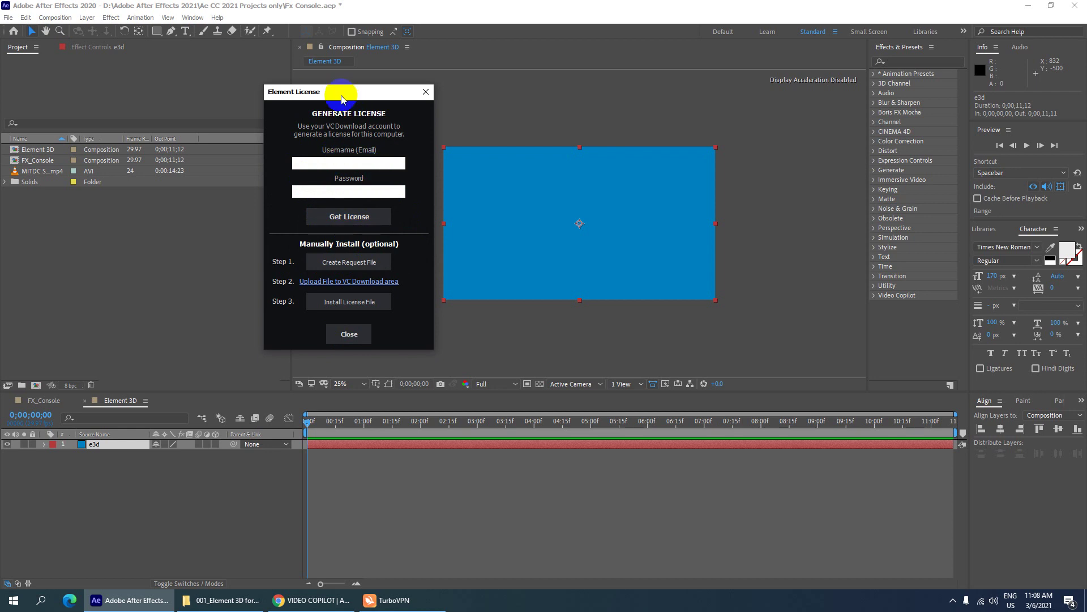
{"action": "left_click", "coordinate": [353, 218]}
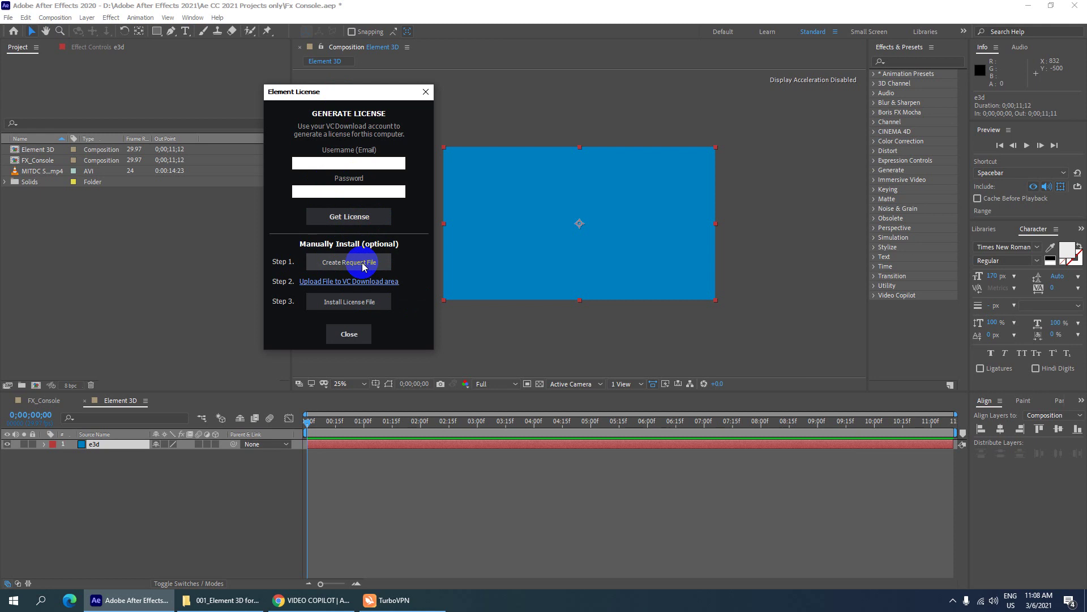
Save an Element license request file to the Desktop and close the license window
{"action": "left_click", "coordinate": [362, 264]}
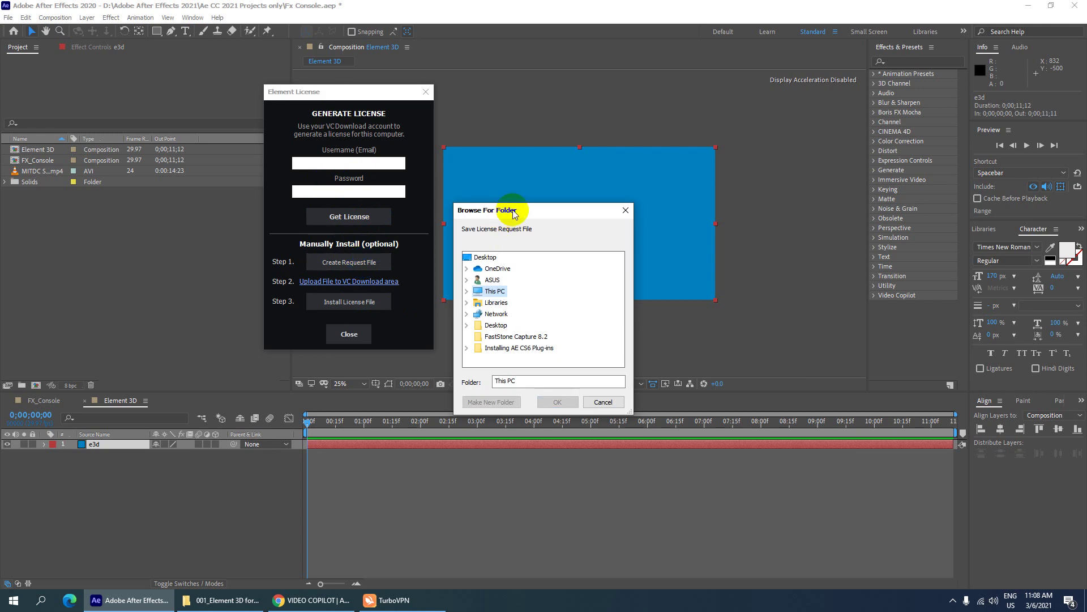
{"action": "left_click_drag", "start_coordinate": [515, 212], "coordinate": [497, 163]}
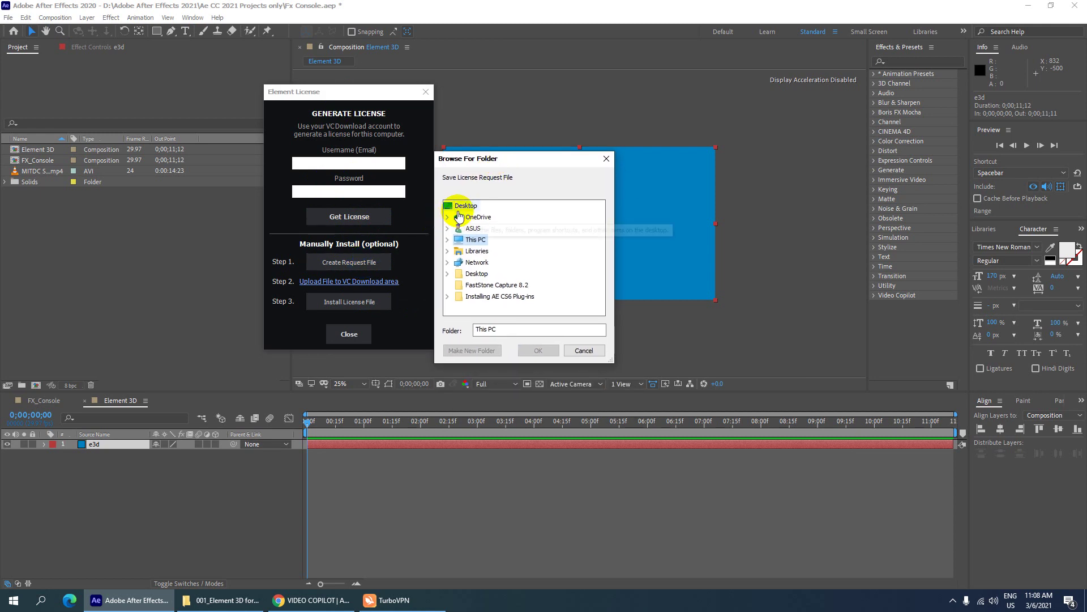
{"action": "left_click", "coordinate": [464, 205]}
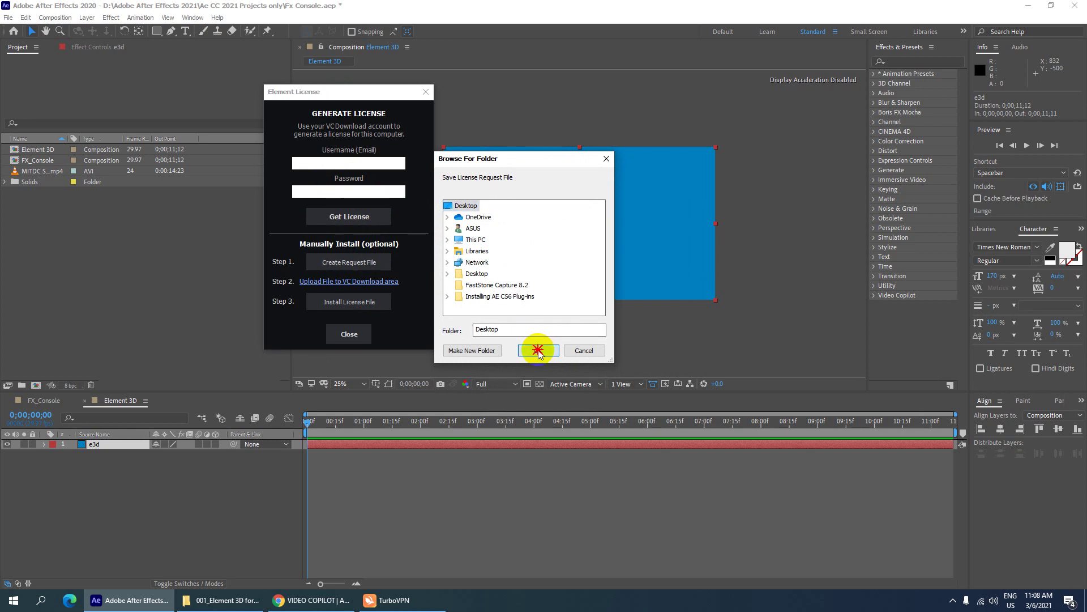
{"action": "left_click", "coordinate": [537, 349]}
{"action": "left_click", "coordinate": [349, 333]}
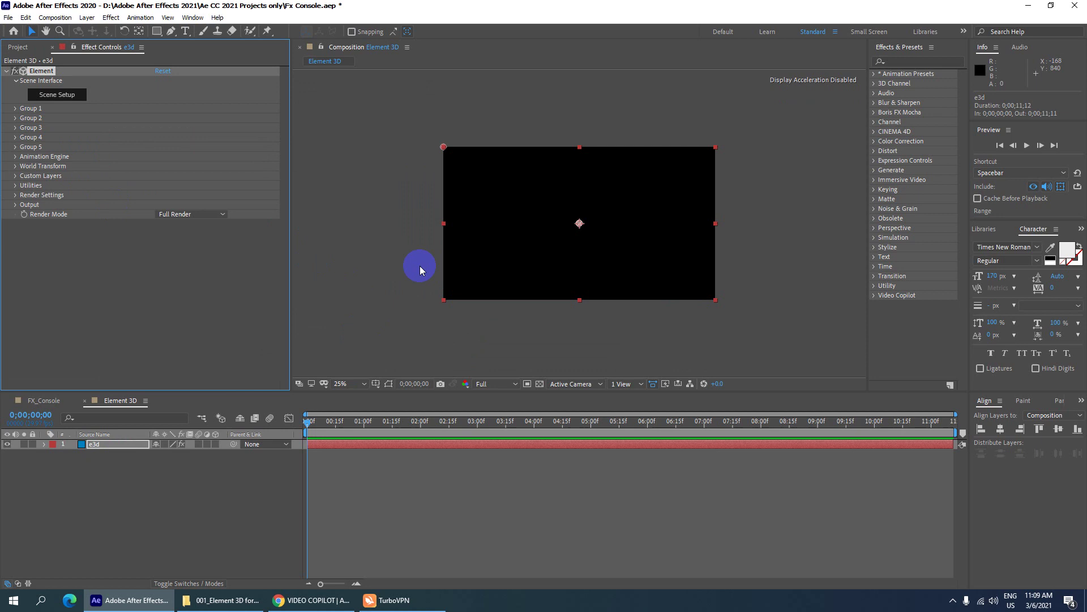
Minimize After Effects and box-select Element.aex and ElementLicense on the desktop
{"action": "left_click", "coordinate": [68, 96]}
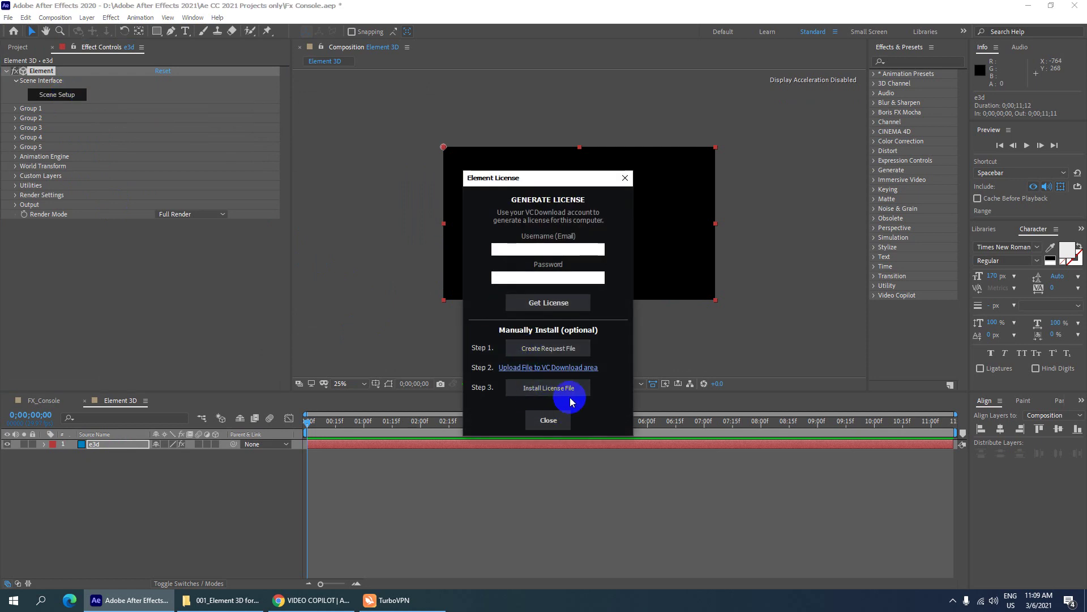
{"action": "left_click", "coordinate": [551, 425]}
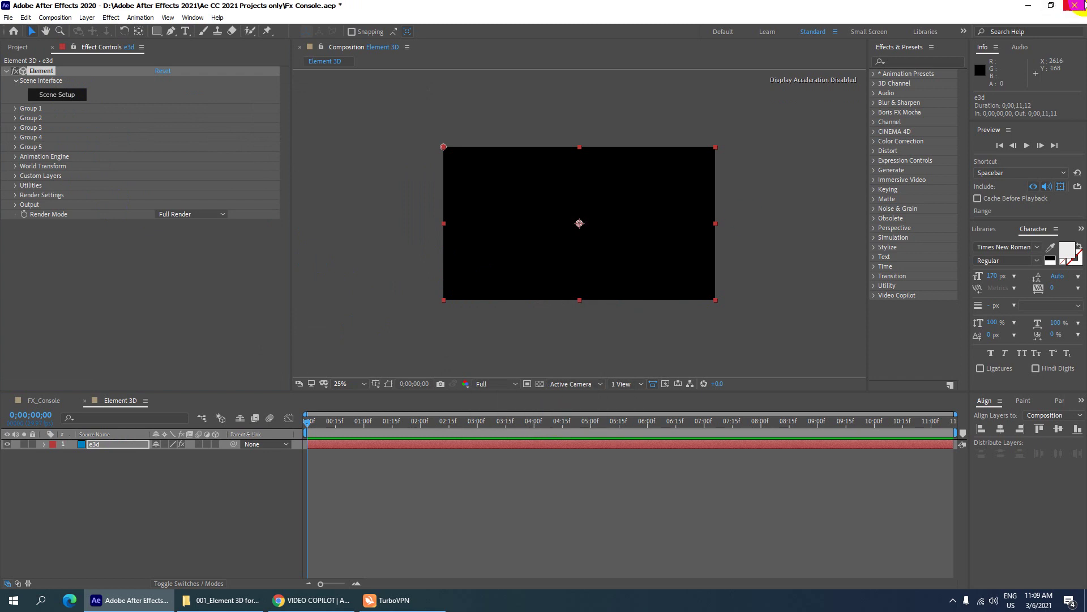
{"action": "left_click", "coordinate": [1028, 6]}
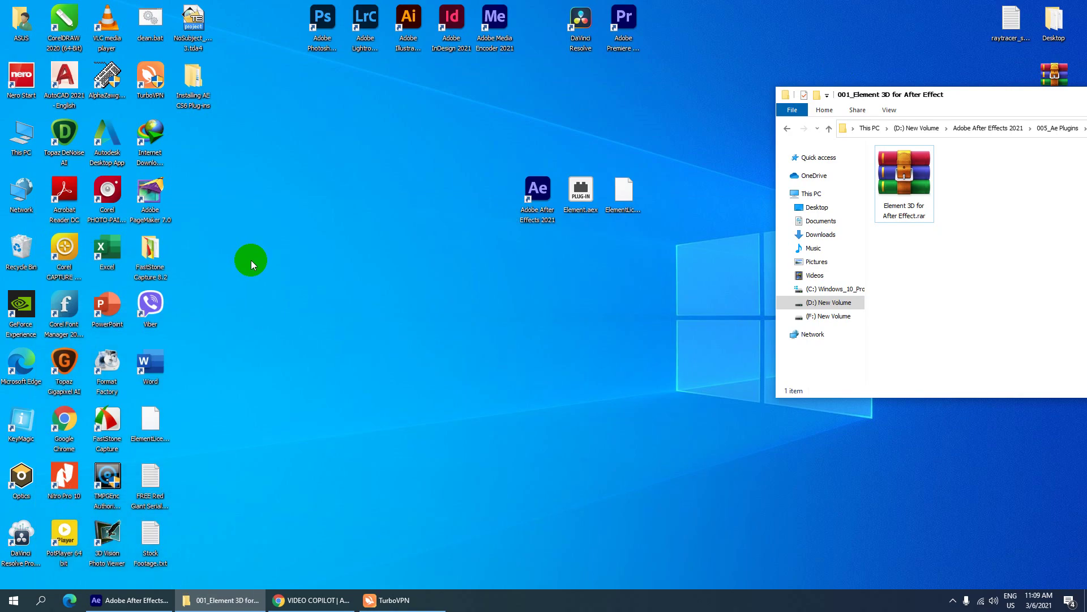
{"action": "left_click", "coordinate": [556, 280]}
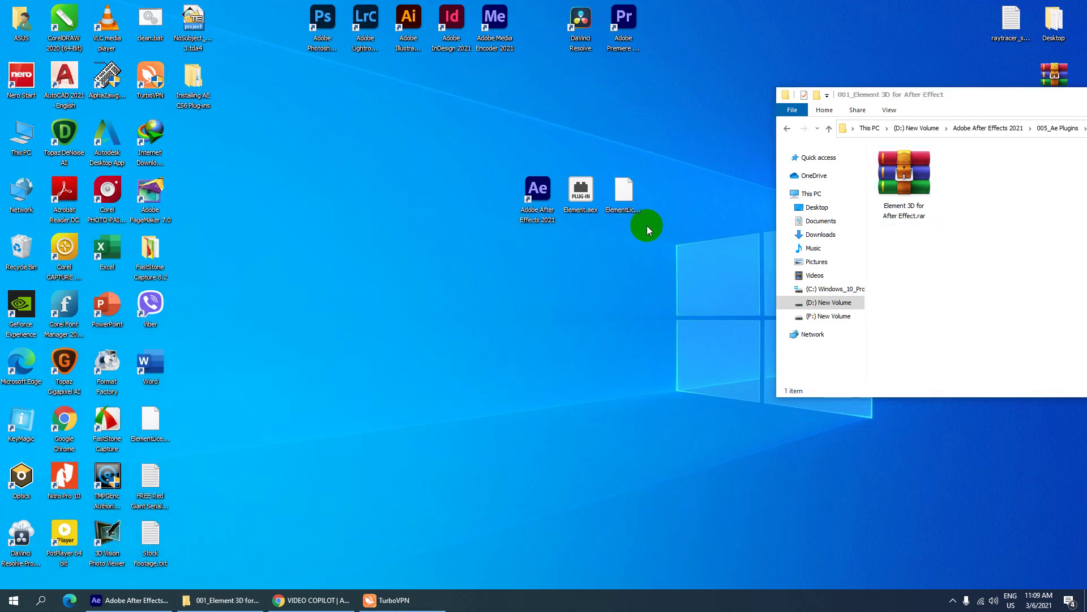
{"action": "left_click_drag", "start_coordinate": [646, 226], "coordinate": [602, 201]}
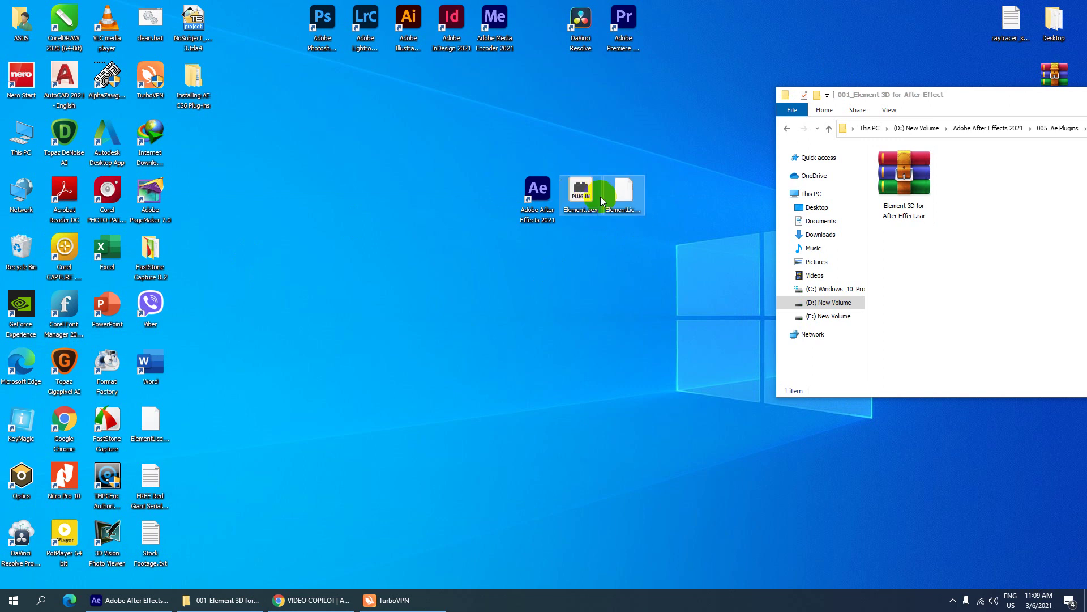
Cut the two Element files and open a maximized This PC window
{"action": "left_click", "coordinate": [581, 195]}
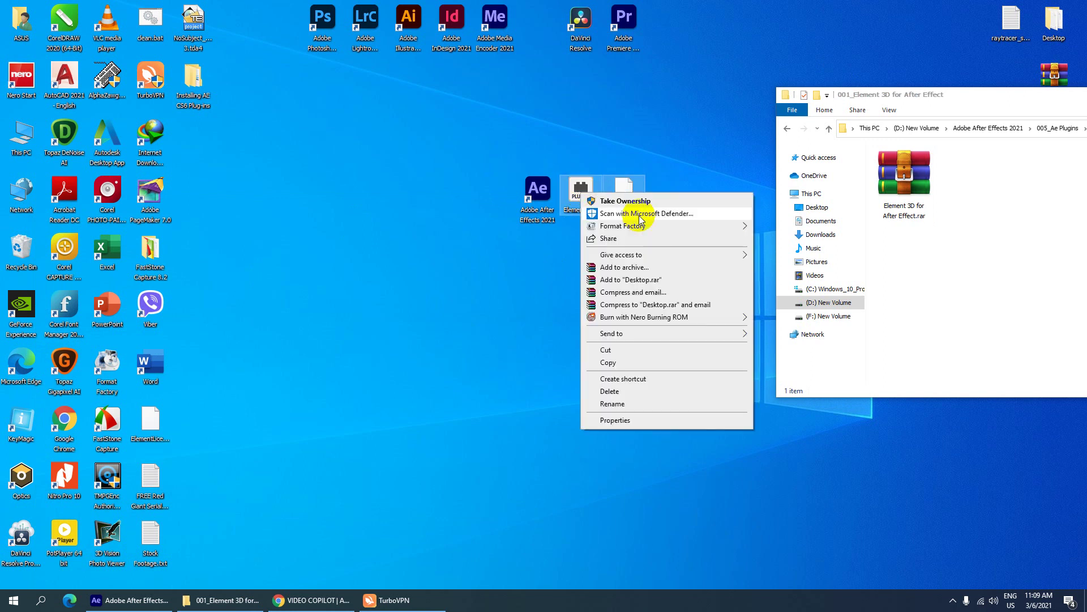
{"action": "left_click", "coordinate": [606, 349]}
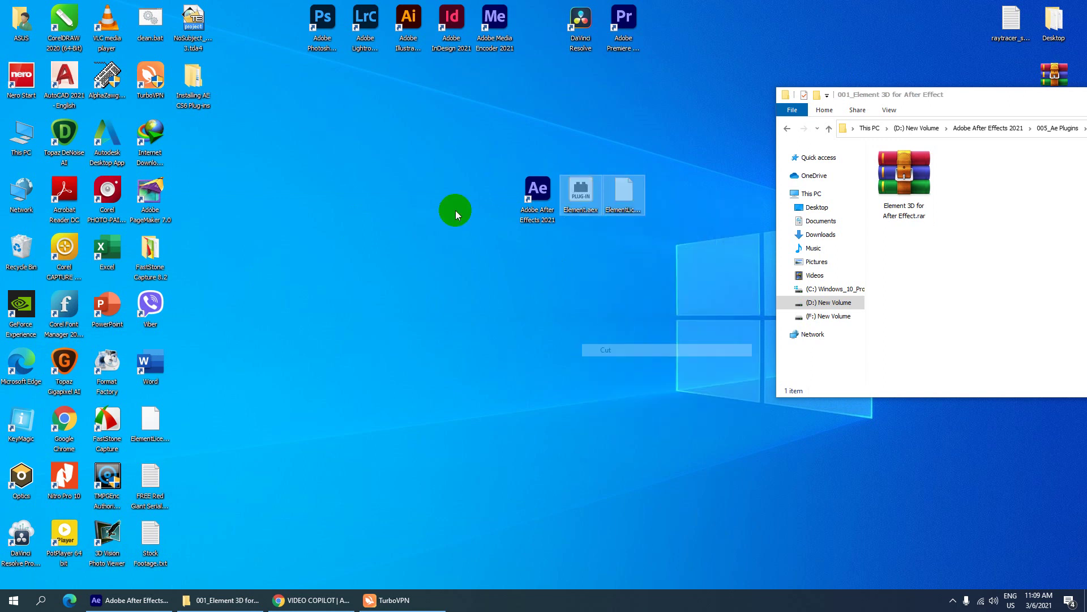
{"action": "double_click", "coordinate": [20, 137]}
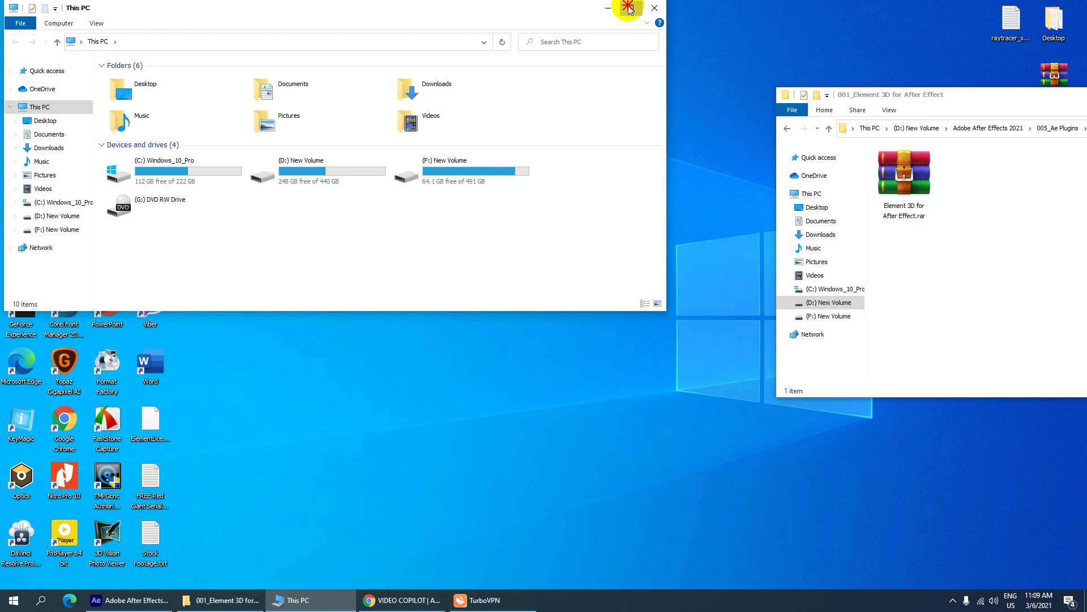
{"action": "left_click", "coordinate": [628, 8]}
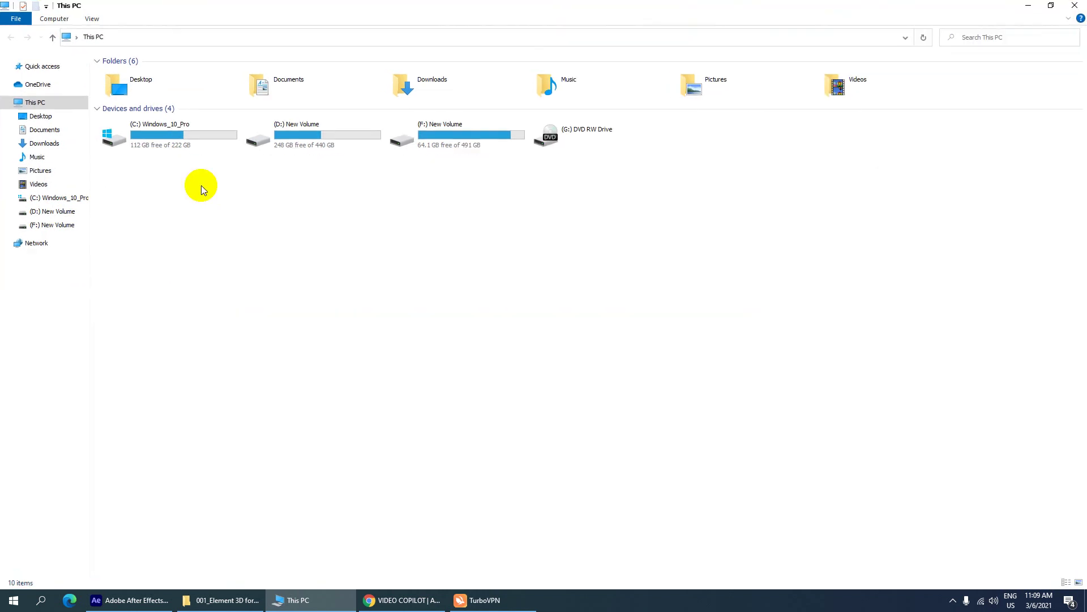
Navigate to C:\Program Files\Adobe\Adobe After Effects 2020\Support Files\Plug-ins\VideoCopilot
{"action": "double_click", "coordinate": [145, 134]}
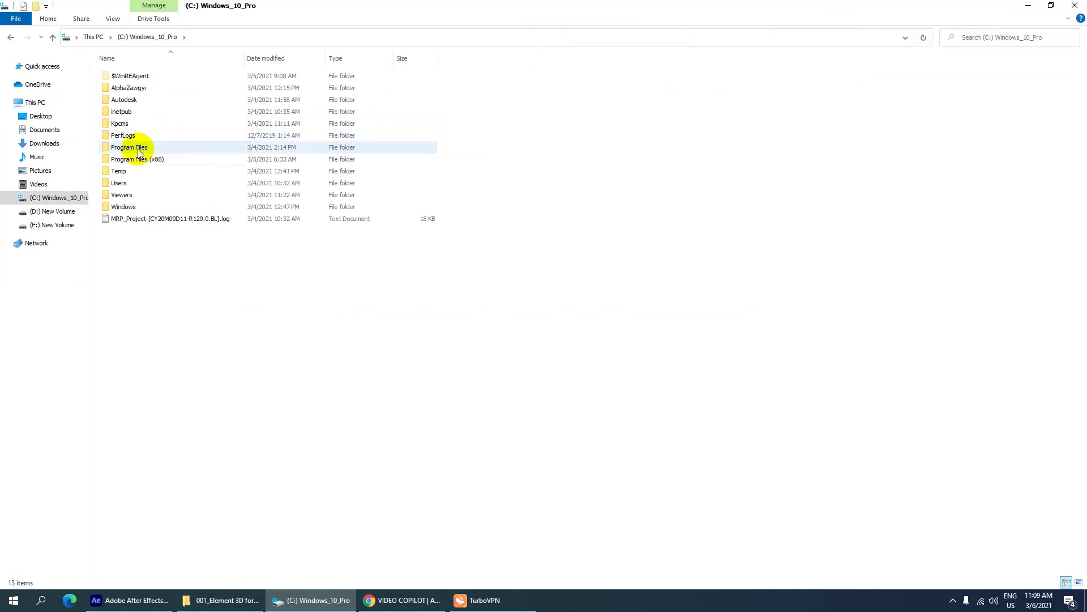
{"action": "double_click", "coordinate": [152, 149]}
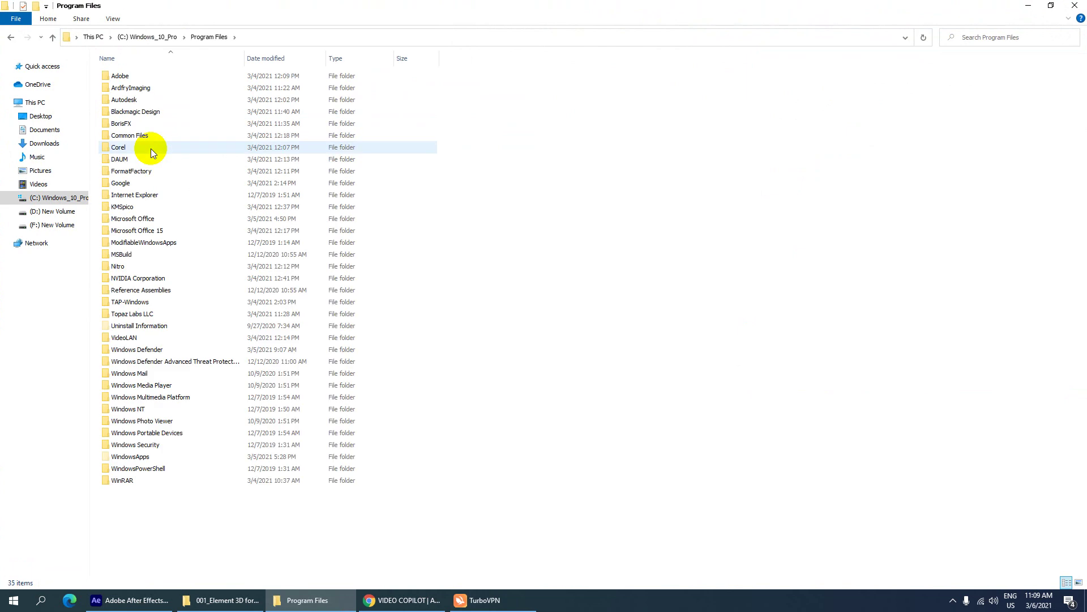
{"action": "left_click", "coordinate": [125, 77]}
{"action": "double_click", "coordinate": [125, 77]}
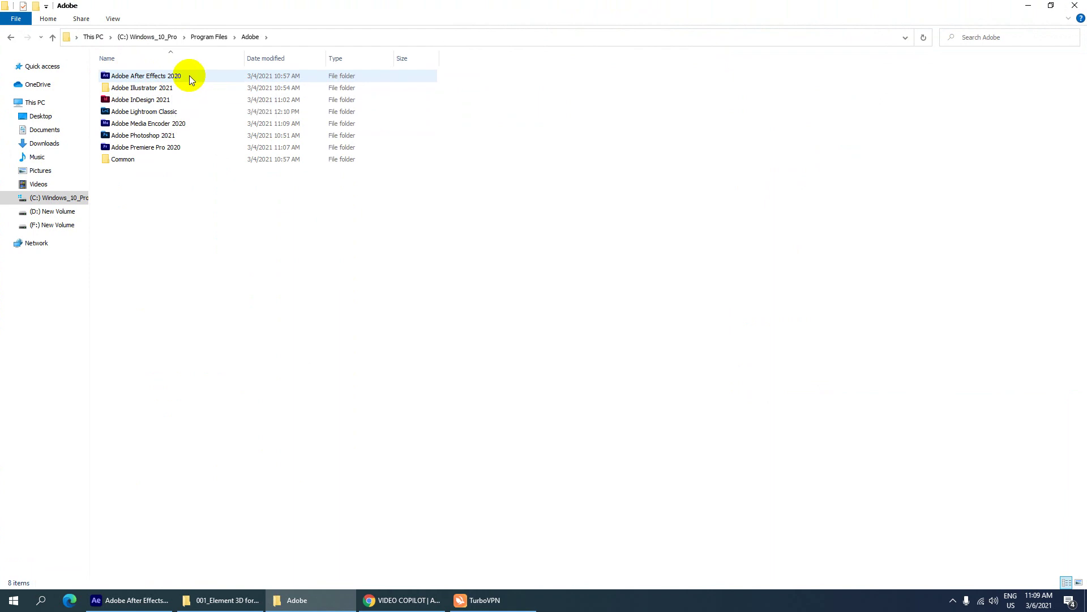
{"action": "left_click", "coordinate": [179, 77]}
{"action": "double_click", "coordinate": [178, 75]}
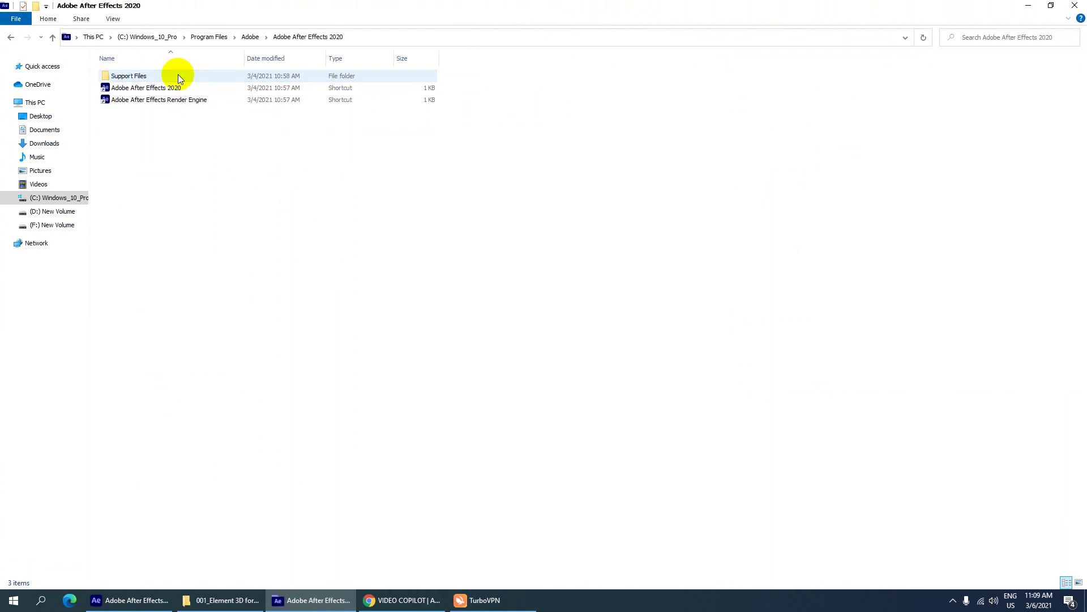
{"action": "double_click", "coordinate": [127, 76]}
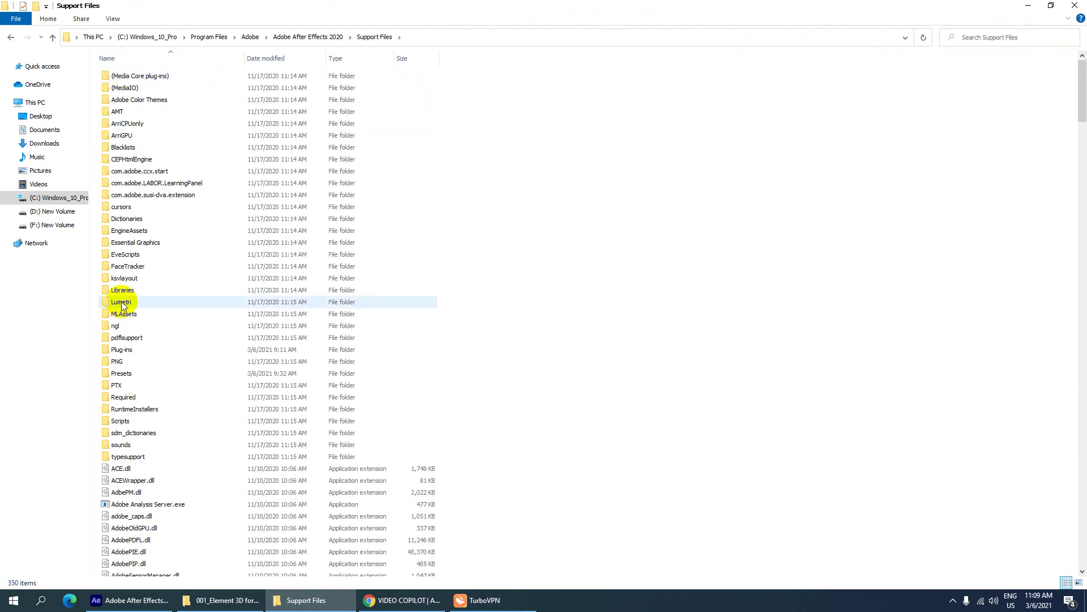
{"action": "left_click", "coordinate": [138, 350]}
{"action": "double_click", "coordinate": [138, 350]}
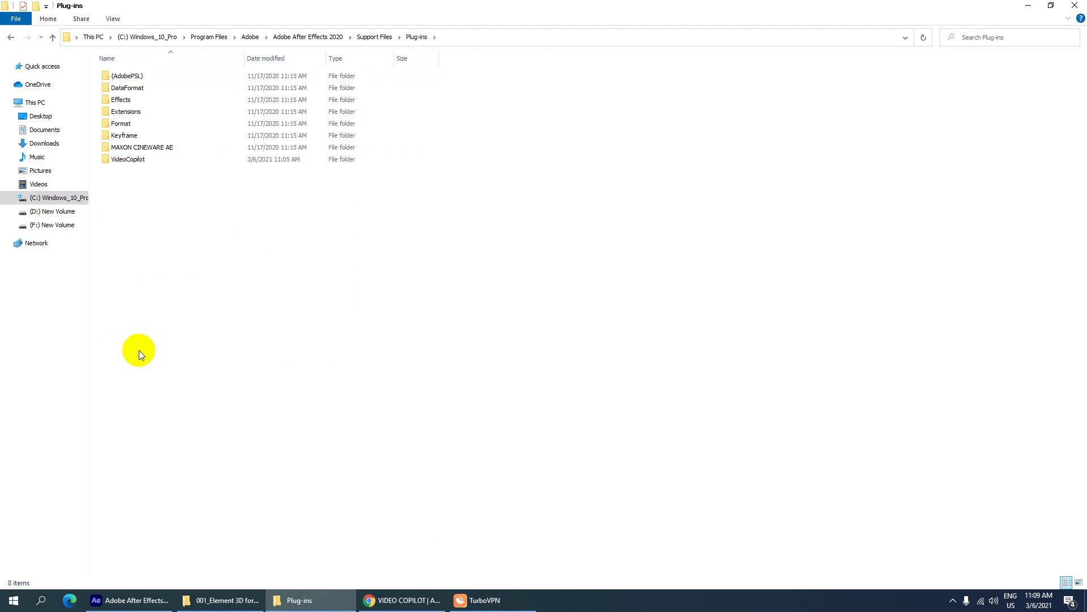
{"action": "double_click", "coordinate": [129, 159]}
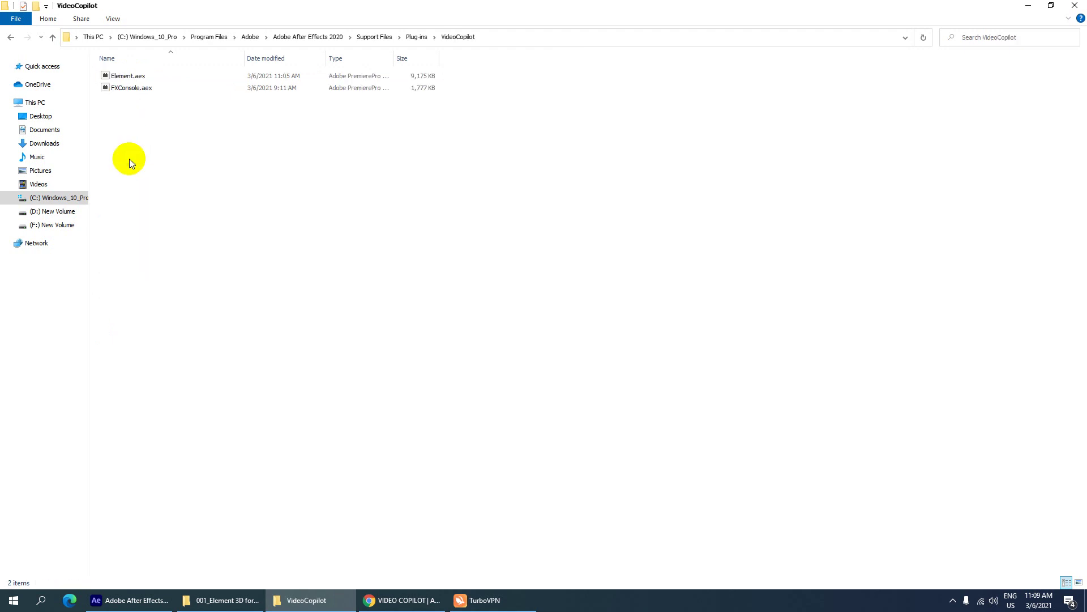
Paste the Element files, replacing the existing Element.aex for all items with administrator permission
{"action": "right_click", "coordinate": [129, 159]}
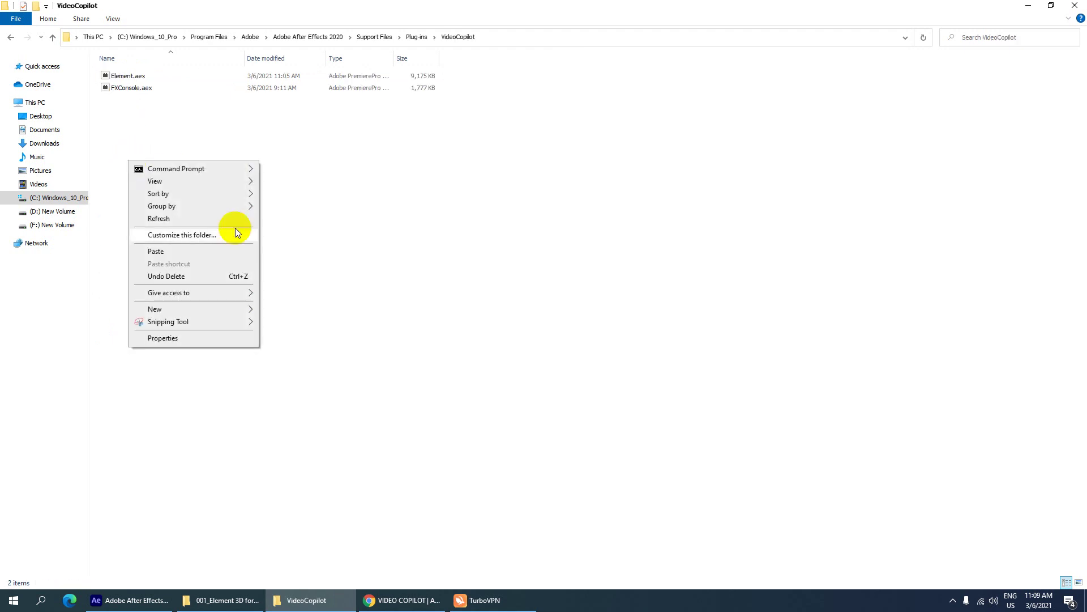
{"action": "left_click", "coordinate": [170, 252]}
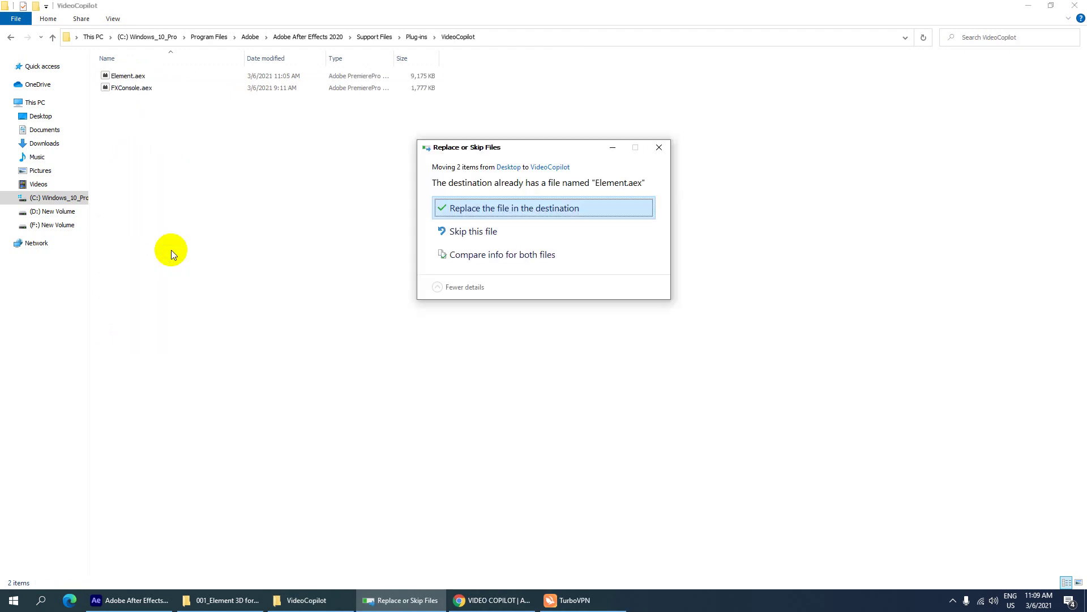
{"action": "left_click", "coordinate": [482, 207]}
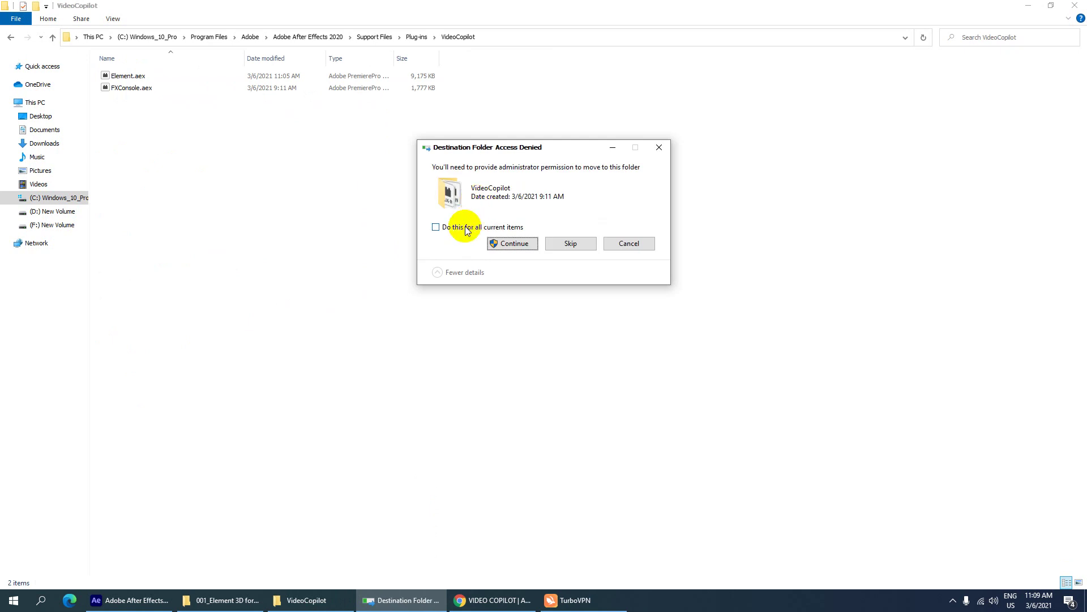
{"action": "left_click", "coordinate": [466, 229]}
{"action": "left_click", "coordinate": [515, 245]}
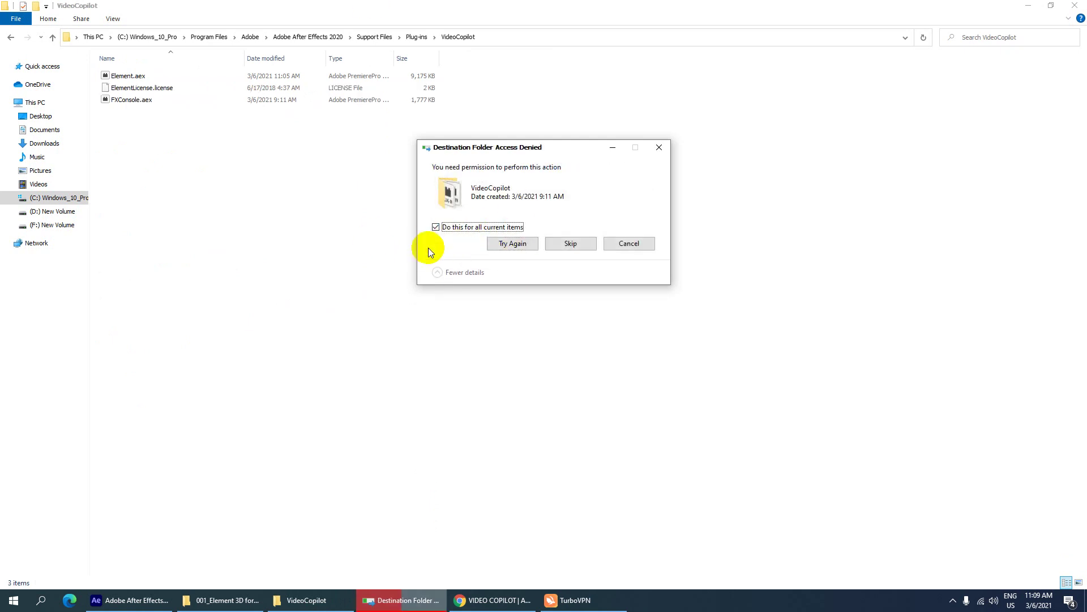
{"action": "left_click", "coordinate": [509, 249]}
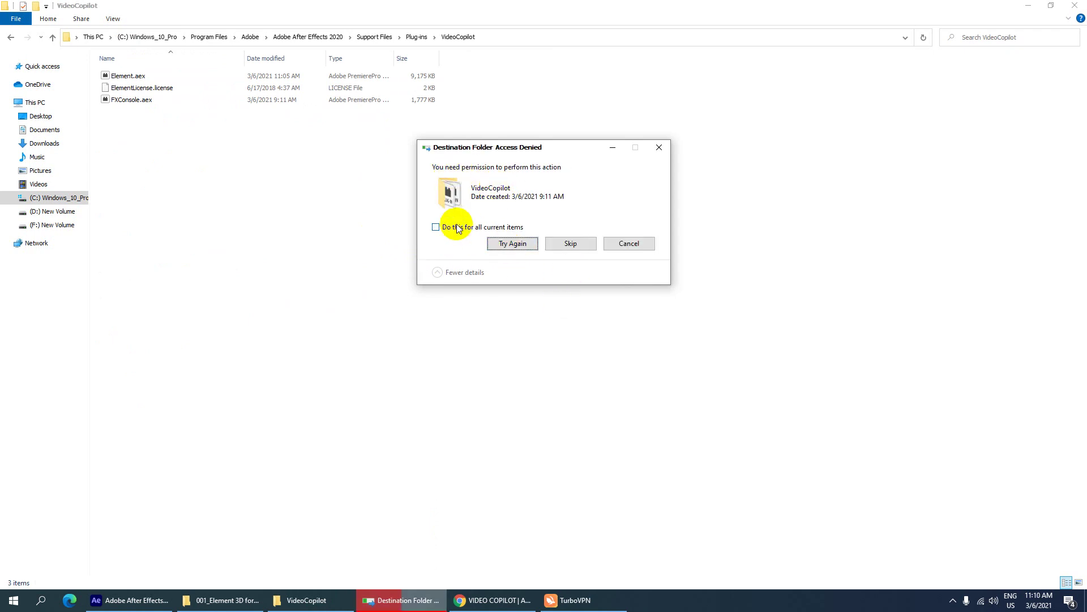
{"action": "left_click", "coordinate": [512, 243]}
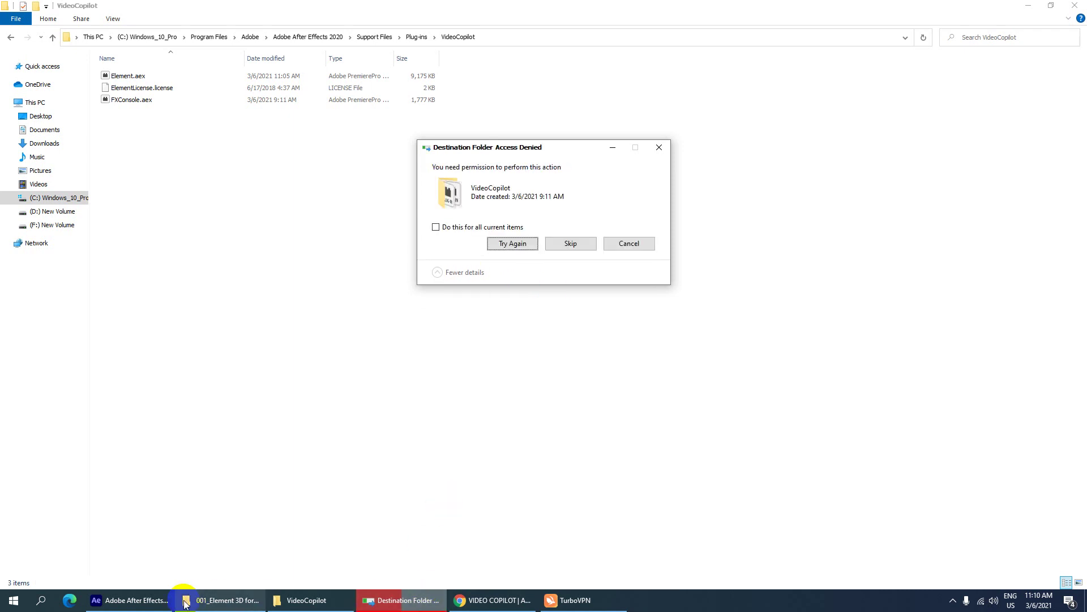
Close After Effects without saving so the blocked file move can finish
{"action": "left_click", "coordinate": [134, 600]}
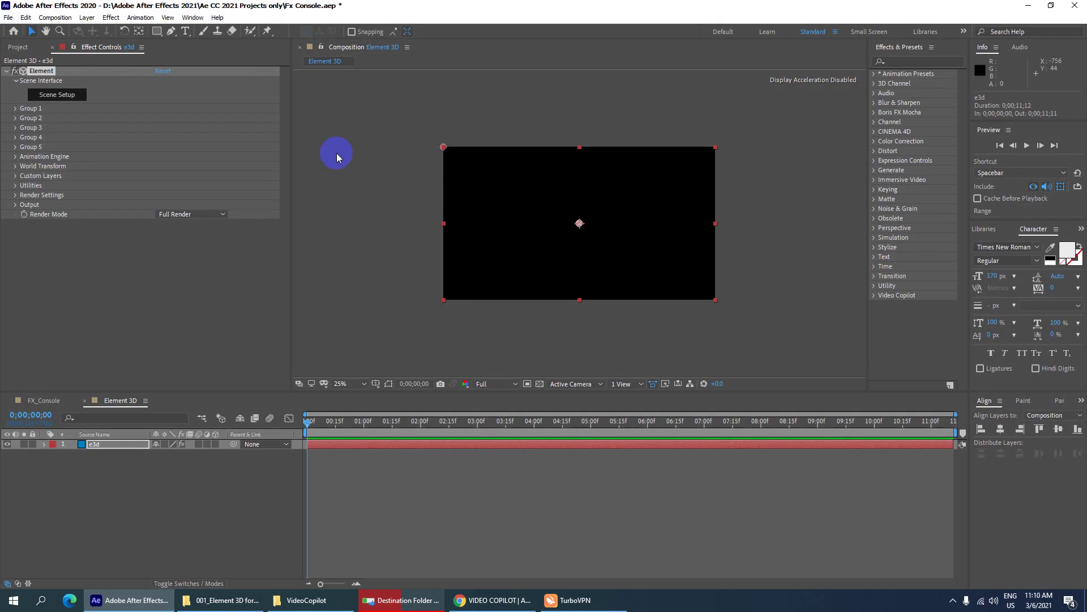
{"action": "left_click", "coordinate": [1072, 6]}
{"action": "left_click", "coordinate": [554, 315]}
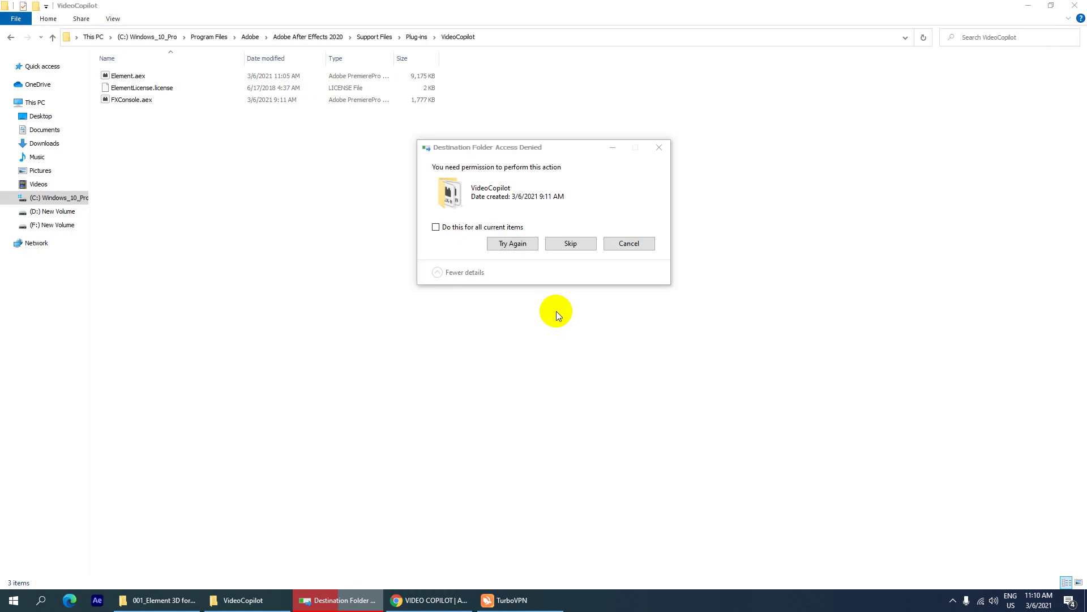
{"action": "left_click", "coordinate": [437, 227]}
{"action": "left_click", "coordinate": [515, 244]}
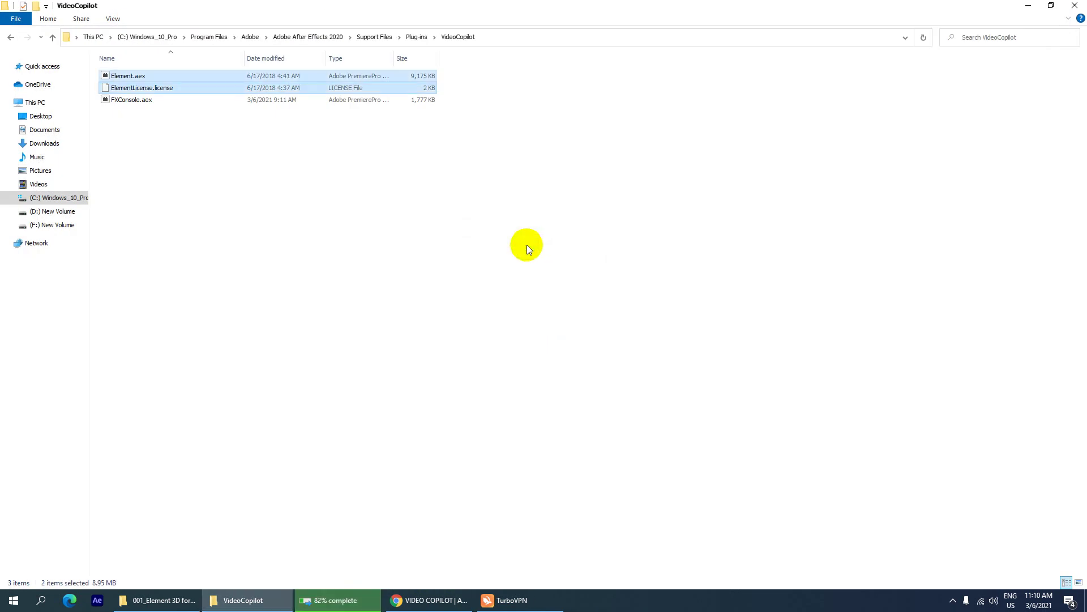
Refresh the desktop, relaunch After Effects 2020 past the driver warning, and open the Fx Console project
{"action": "left_click", "coordinate": [1074, 5]}
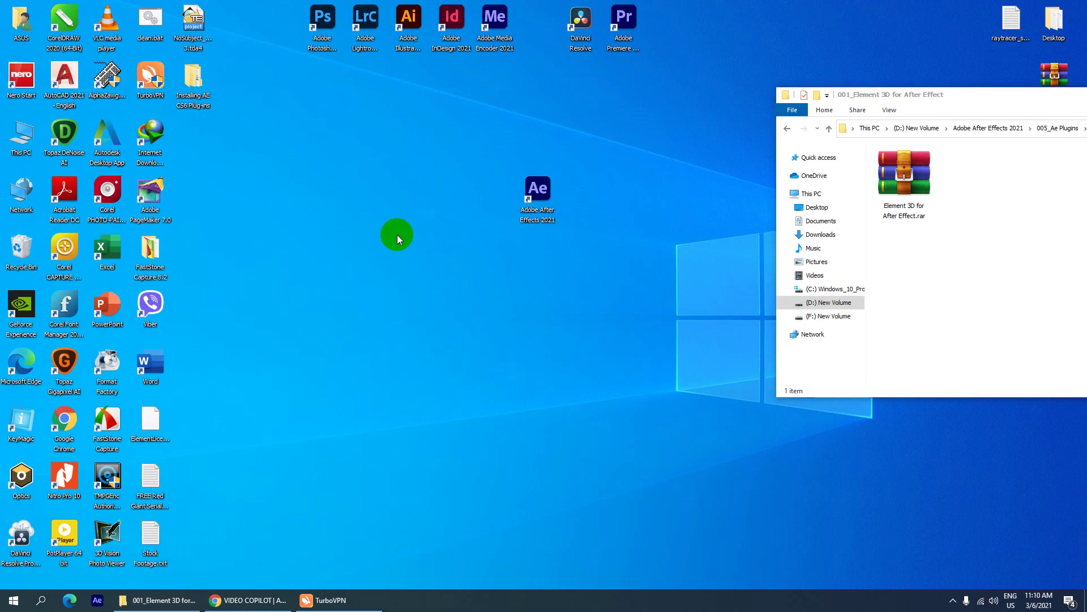
{"action": "right_click", "coordinate": [387, 222]}
{"action": "left_click", "coordinate": [408, 284]}
{"action": "left_click", "coordinate": [549, 204]}
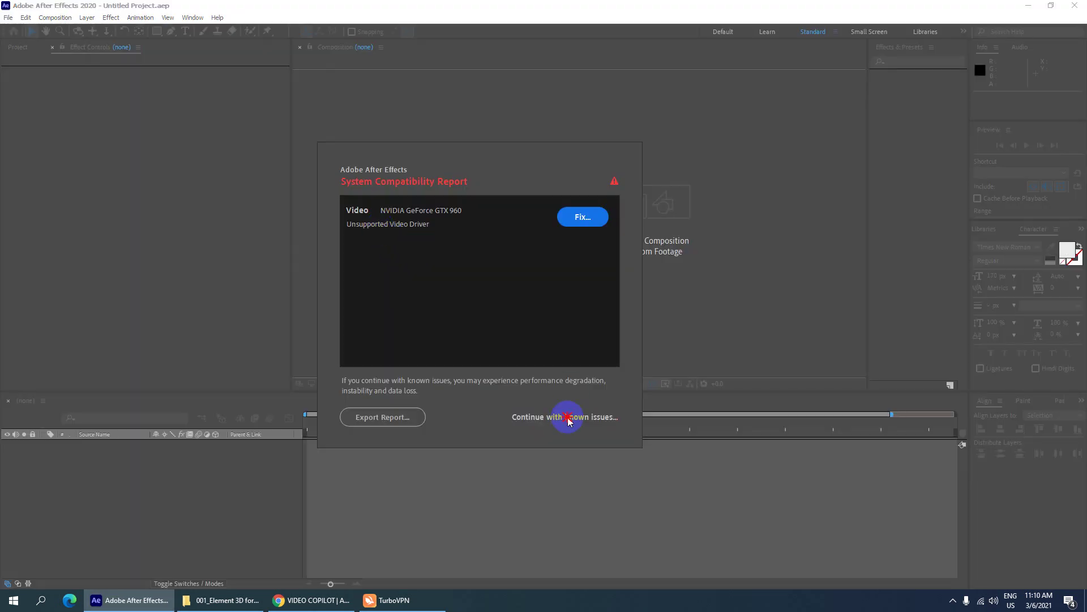
{"action": "left_click", "coordinate": [561, 419]}
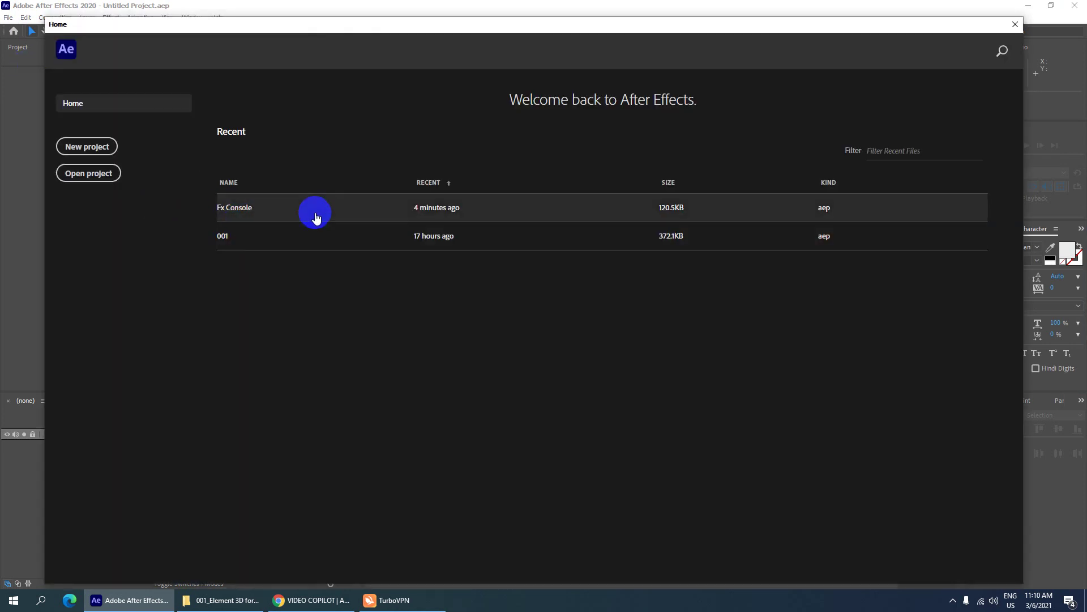
{"action": "left_click", "coordinate": [241, 209]}
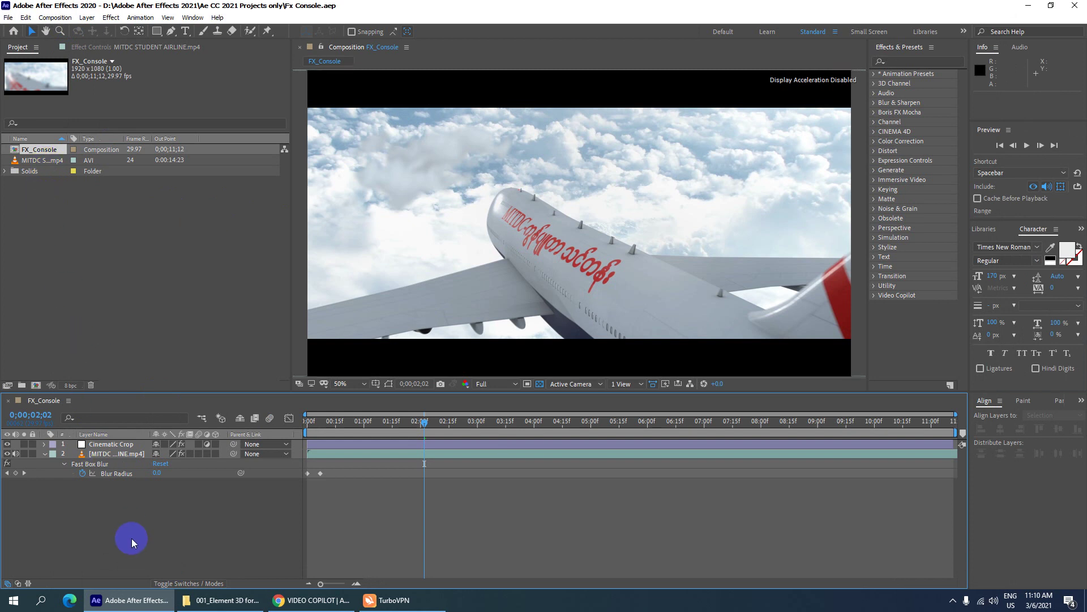
Create Comp 1 with default settings and add a Royal Blue Solid 1 layer
{"action": "left_click", "coordinate": [55, 18]}
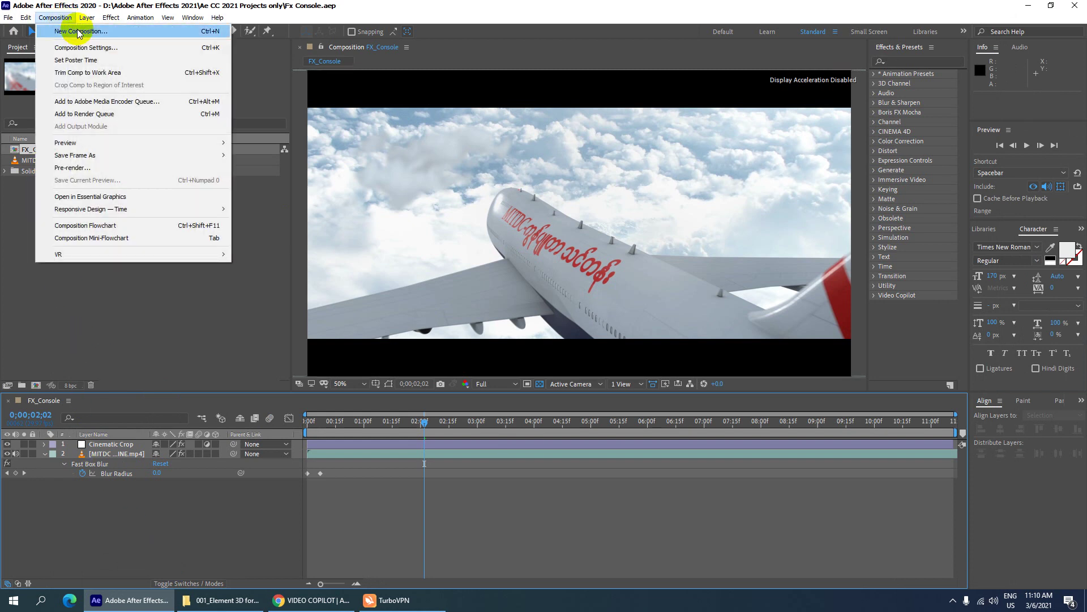
{"action": "left_click", "coordinate": [78, 33]}
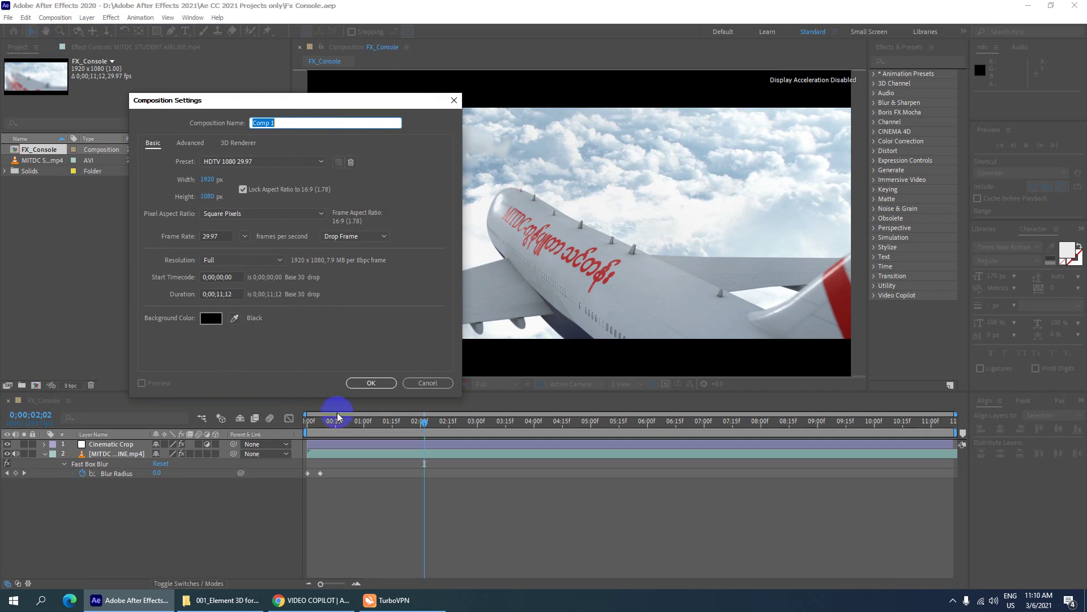
{"action": "left_click", "coordinate": [376, 383]}
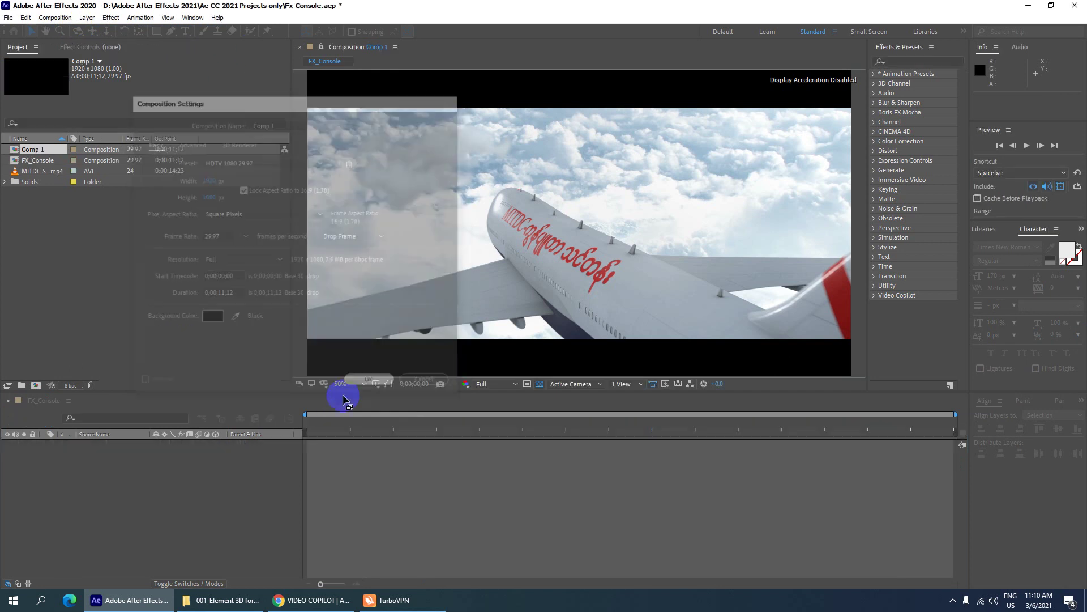
{"action": "right_click", "coordinate": [167, 505]}
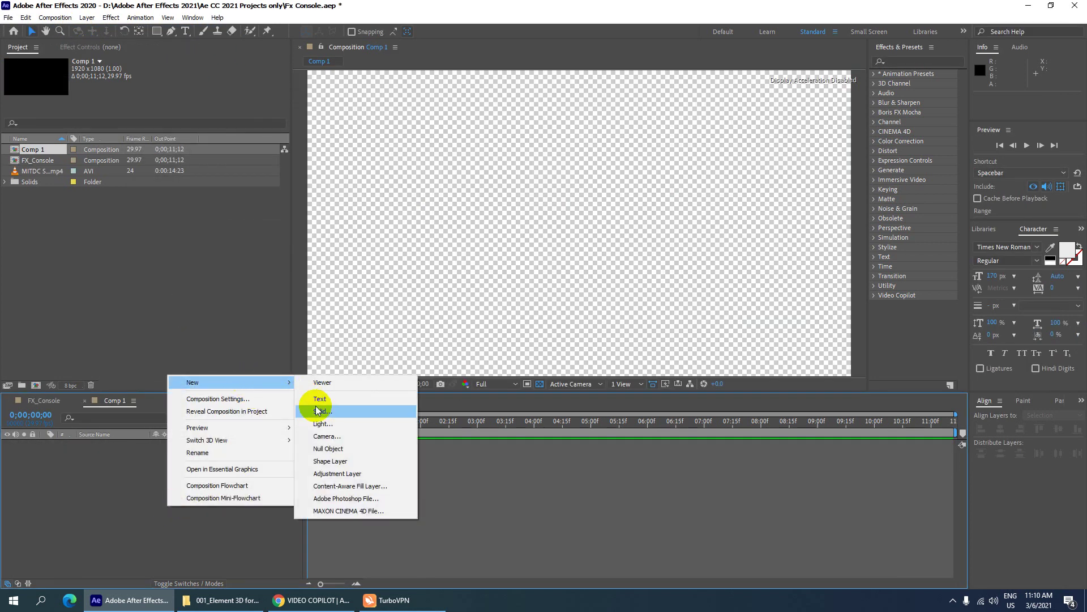
{"action": "left_click", "coordinate": [327, 410]}
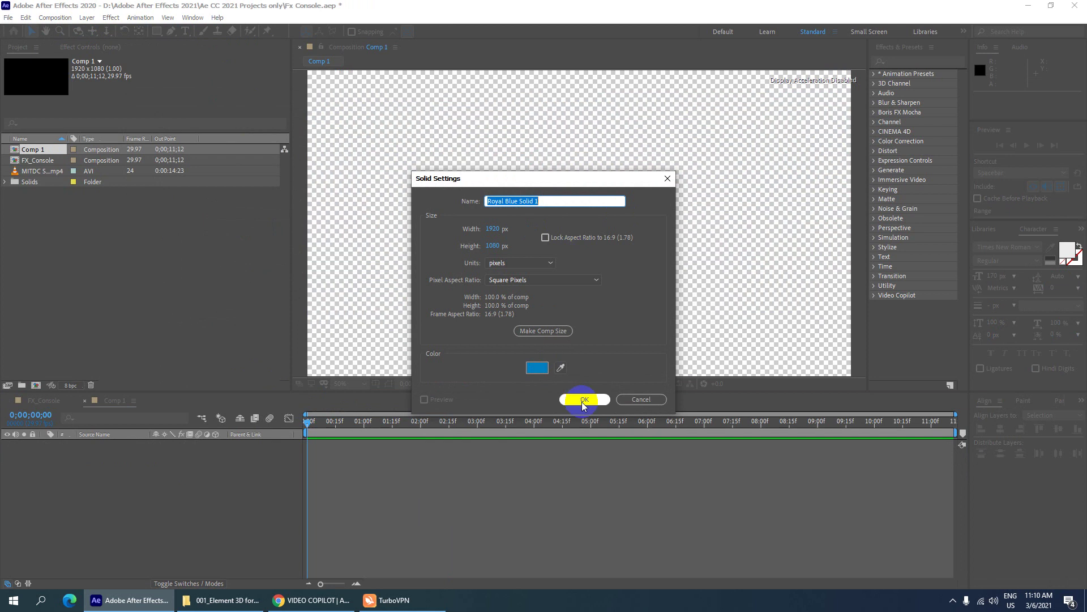
{"action": "left_click", "coordinate": [585, 398]}
Apply the Video Copilot Element effect to Royal Blue Solid 1
{"action": "left_click", "coordinate": [114, 444]}
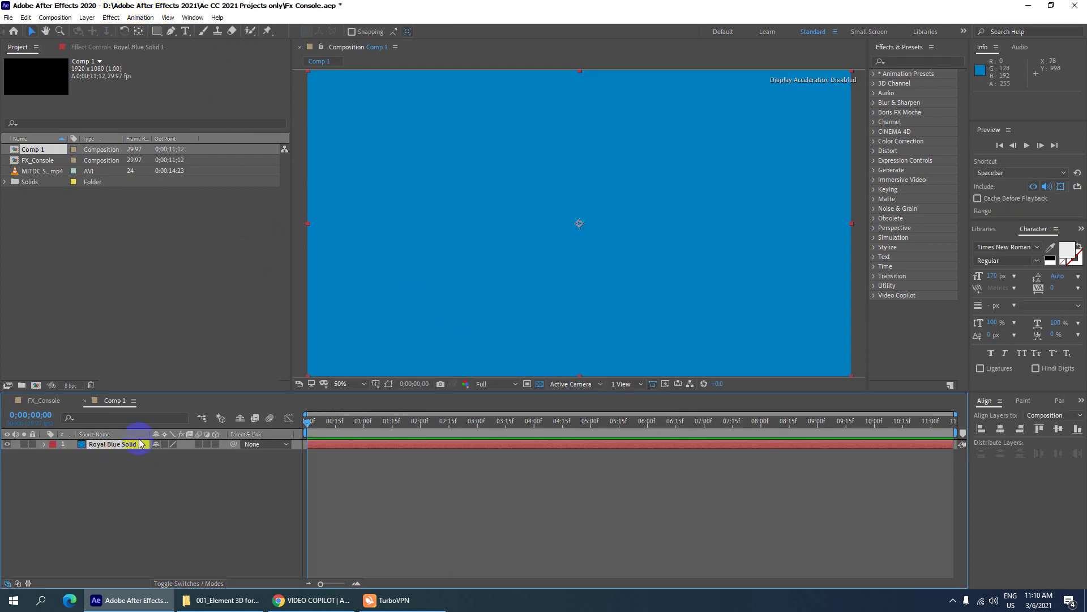
{"action": "left_click", "coordinate": [110, 17]}
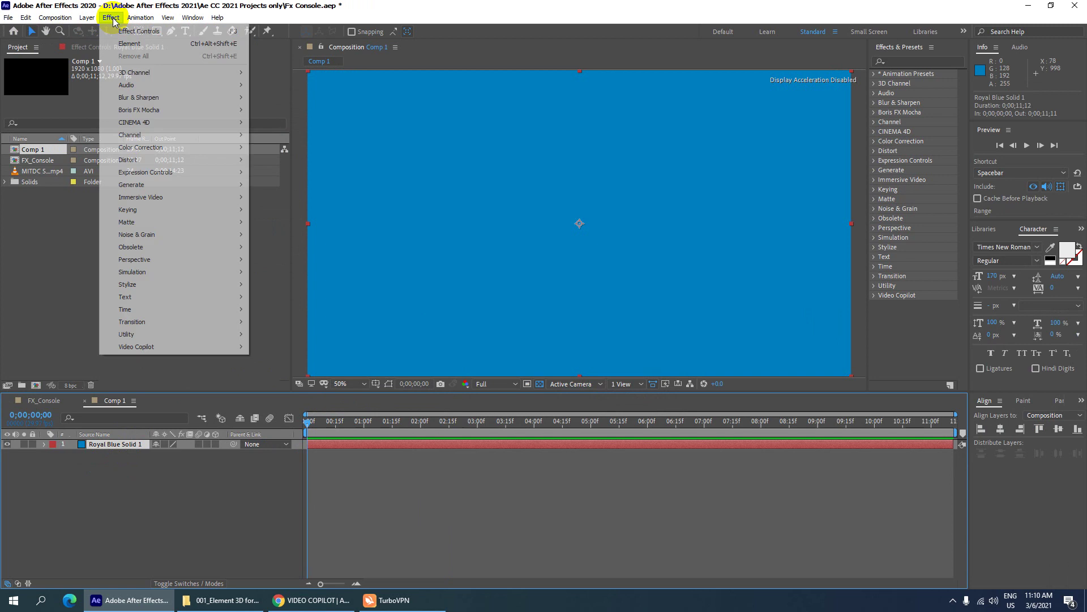
{"action": "mouse_move", "coordinate": [136, 347]}
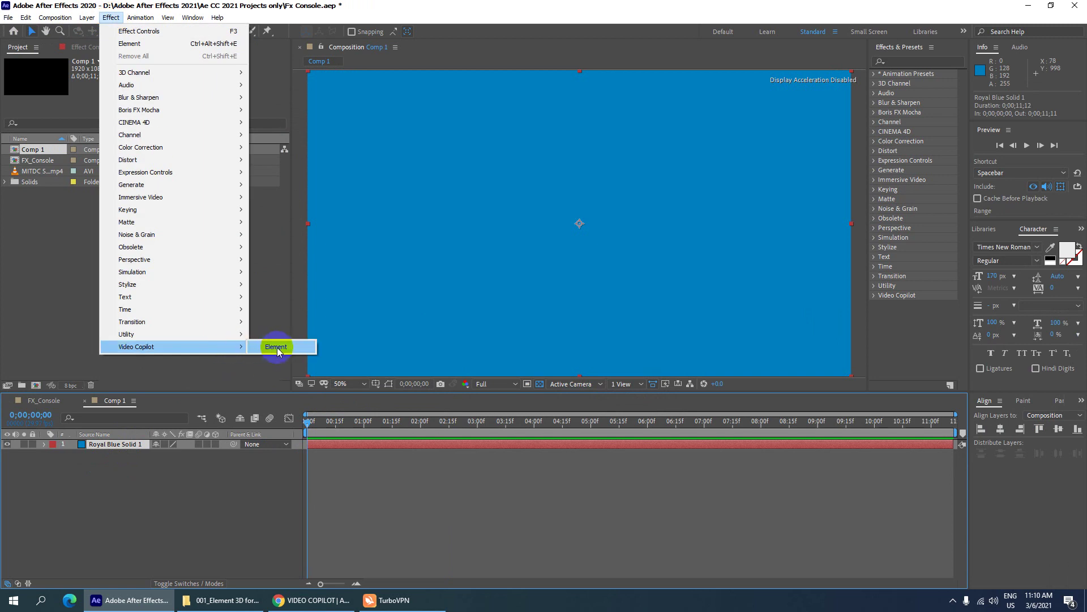
{"action": "left_click", "coordinate": [275, 348]}
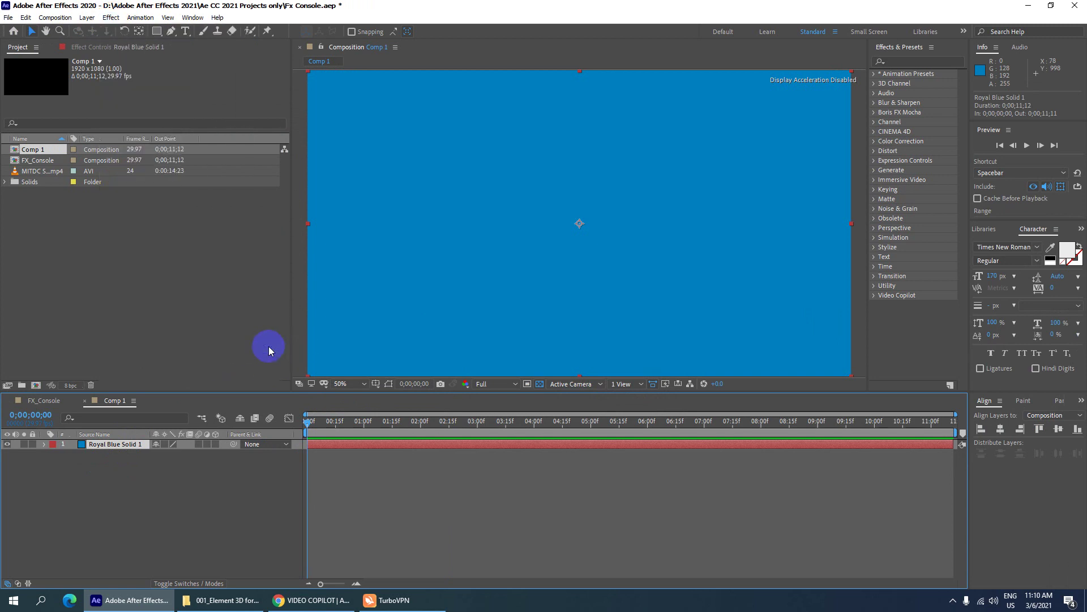
Choose Install License File and browse to Adobe After Effects 2020\Support Files
{"action": "left_click_drag", "start_coordinate": [522, 173], "coordinate": [400, 89]}
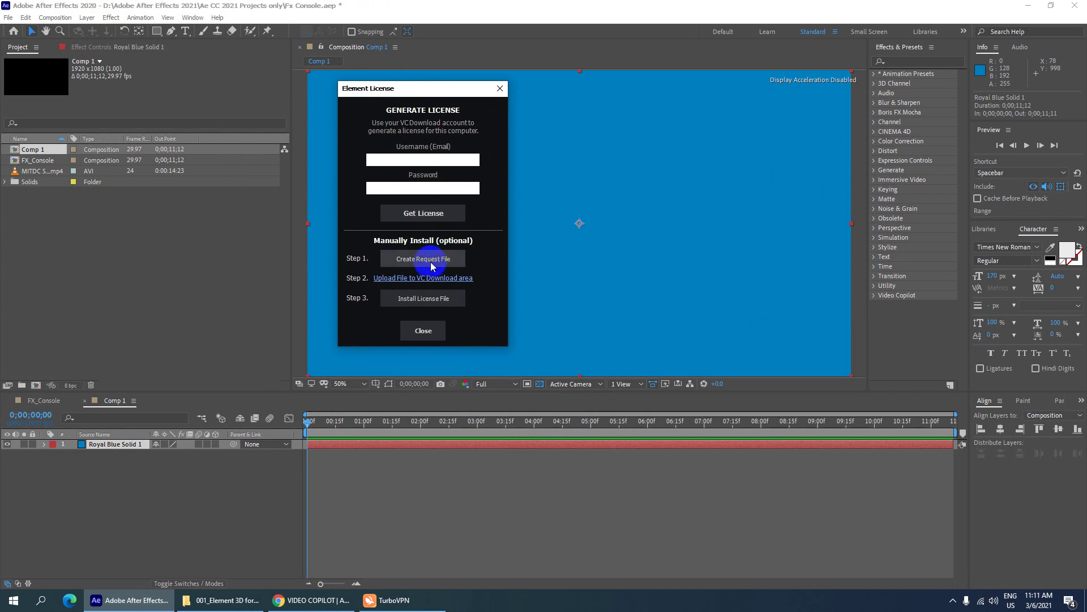
{"action": "left_click", "coordinate": [434, 300]}
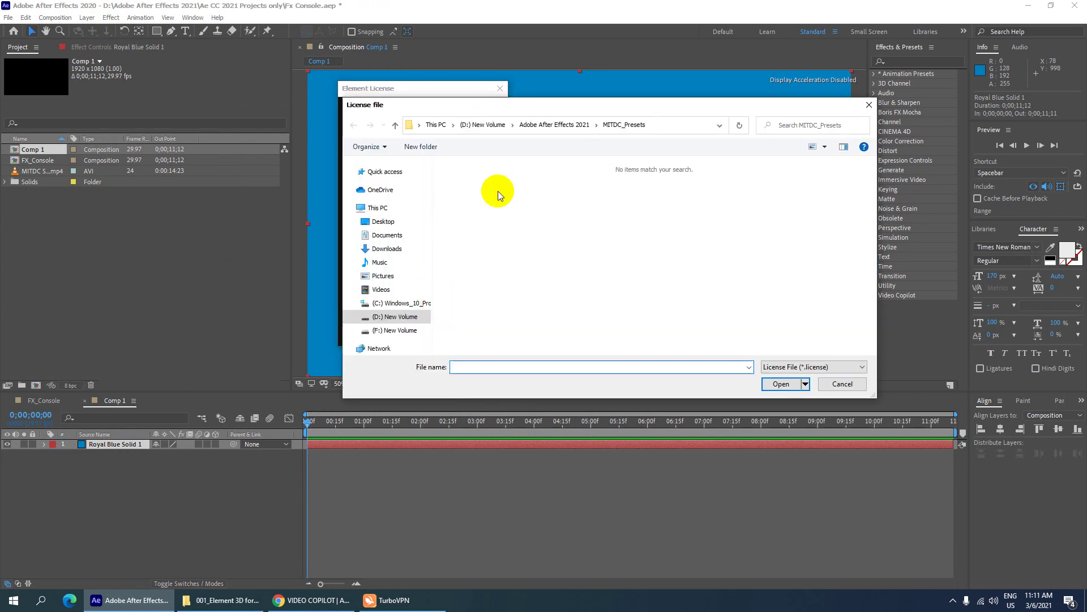
{"action": "left_click_drag", "start_coordinate": [485, 102], "coordinate": [223, 56]}
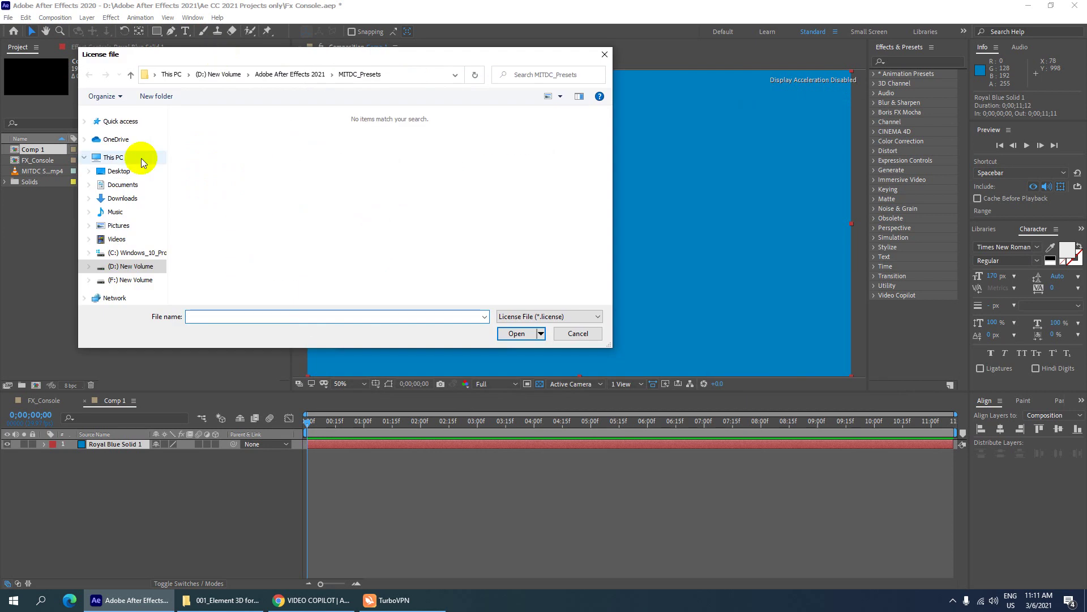
{"action": "left_click", "coordinate": [131, 253]}
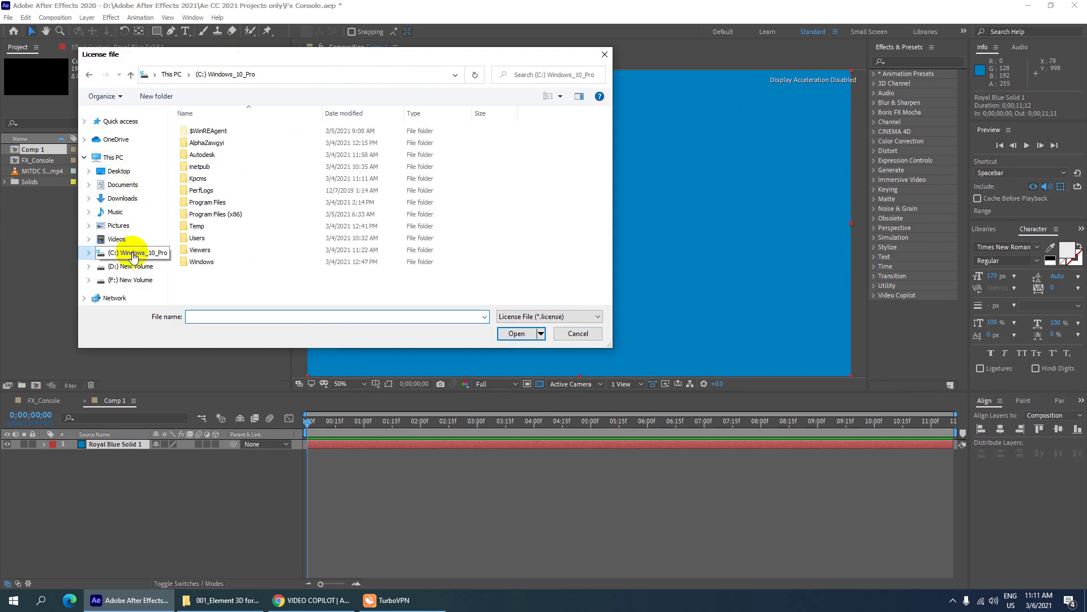
{"action": "left_click", "coordinate": [221, 202]}
{"action": "double_click", "coordinate": [221, 202]}
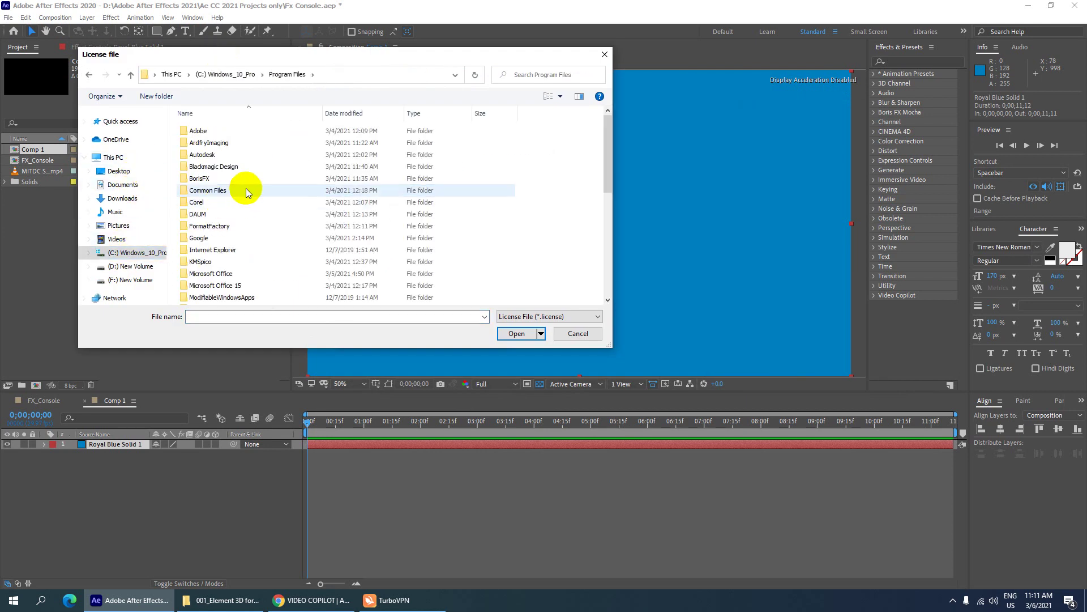
{"action": "double_click", "coordinate": [219, 132]}
{"action": "double_click", "coordinate": [234, 133]}
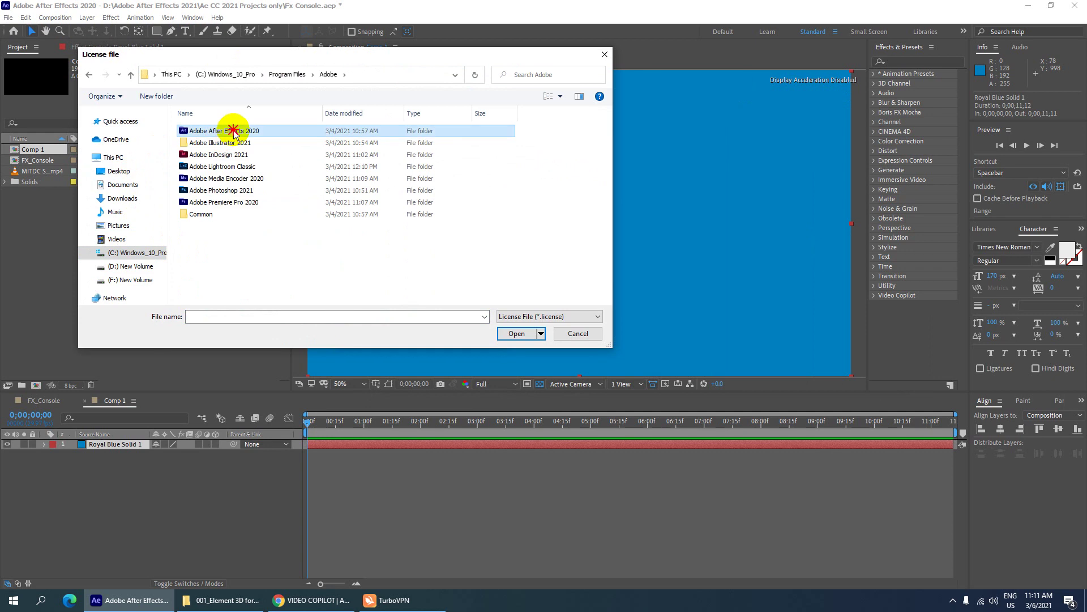
{"action": "double_click", "coordinate": [234, 130]}
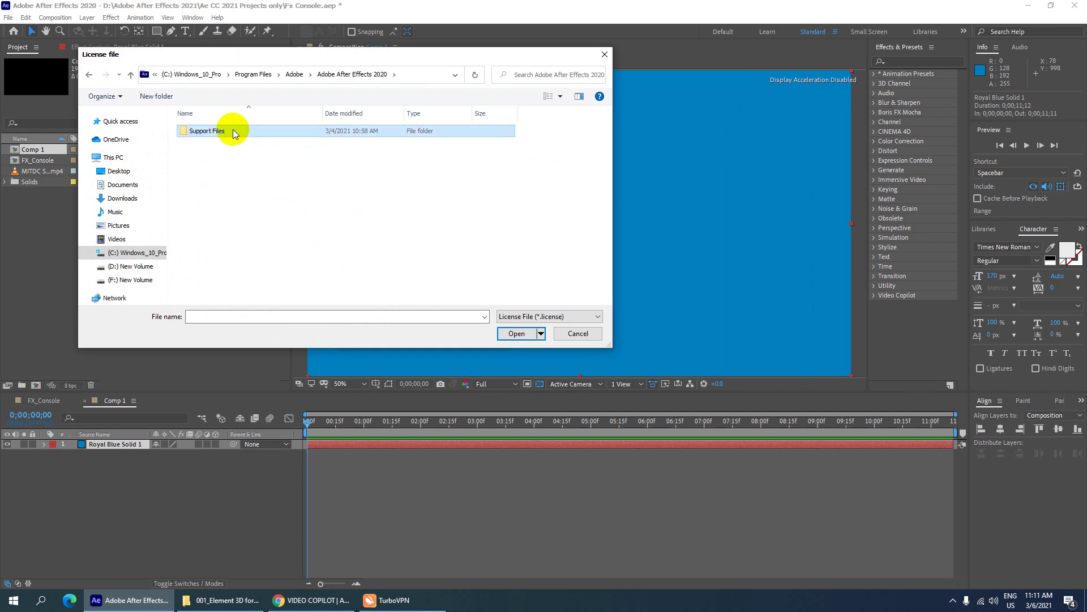
{"action": "scroll", "coordinate": [272, 183], "scroll_direction": "down", "scroll_amount": 10}
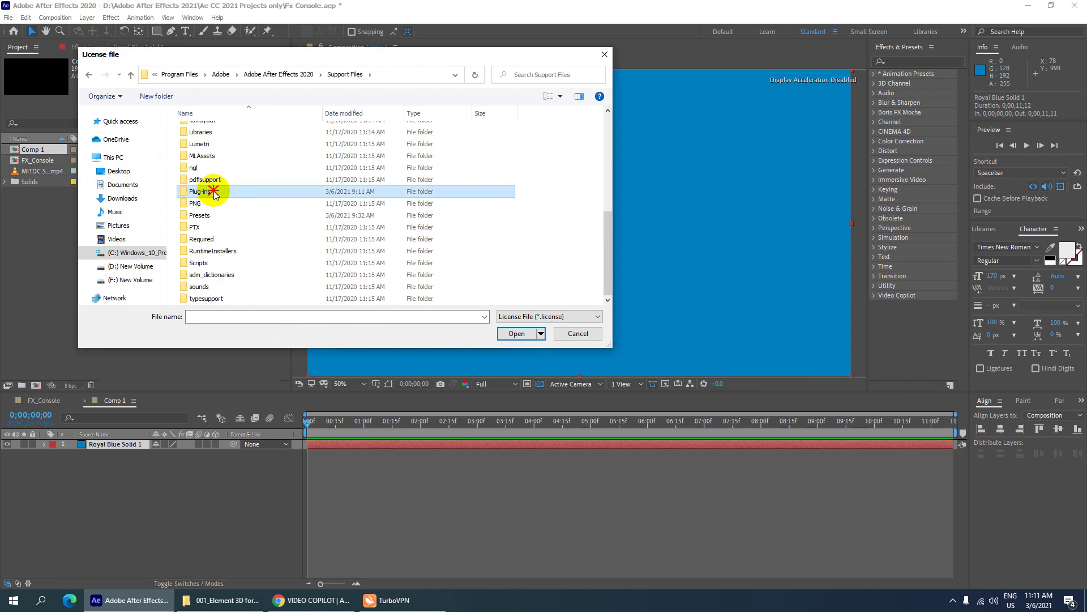
Load ElementLicense.license from the Plug-ins\VideoCopilot folder
{"action": "double_click", "coordinate": [212, 194]}
{"action": "left_click", "coordinate": [212, 215]}
{"action": "double_click", "coordinate": [211, 213]}
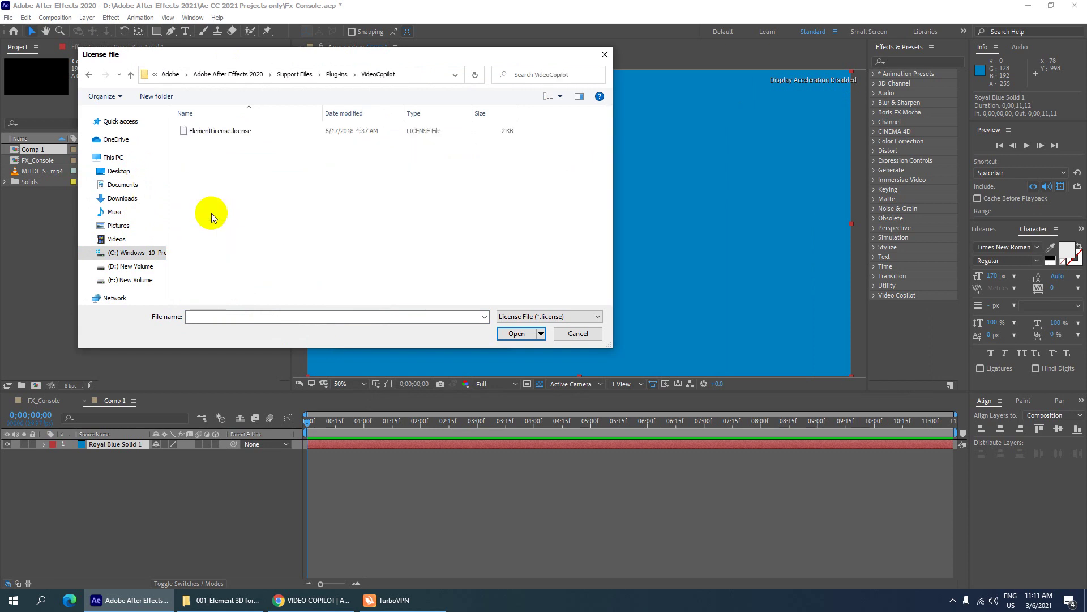
{"action": "left_click", "coordinate": [222, 135]}
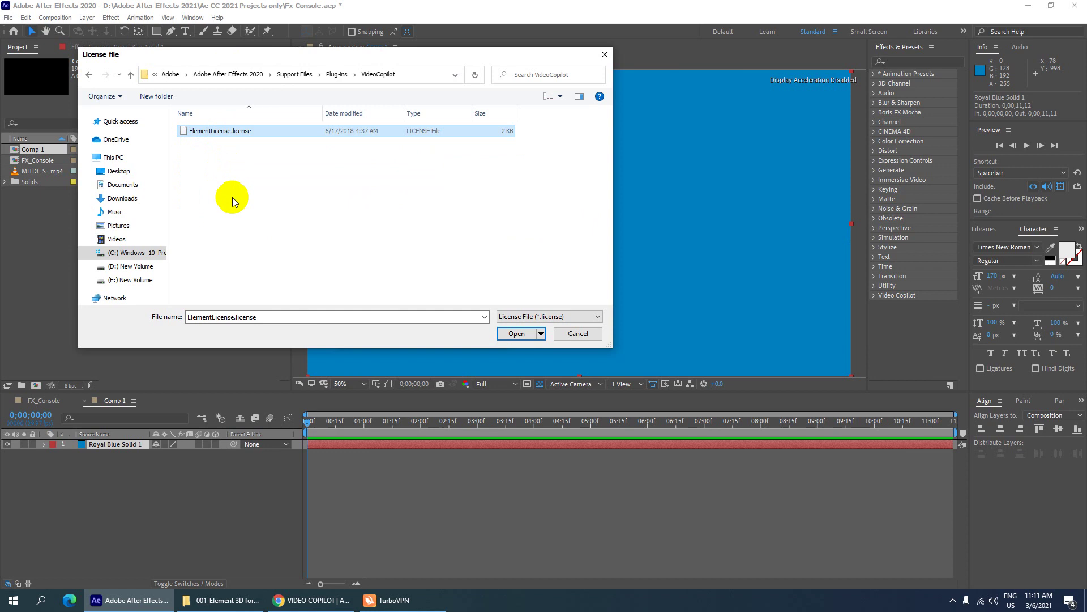
{"action": "left_click", "coordinate": [519, 335]}
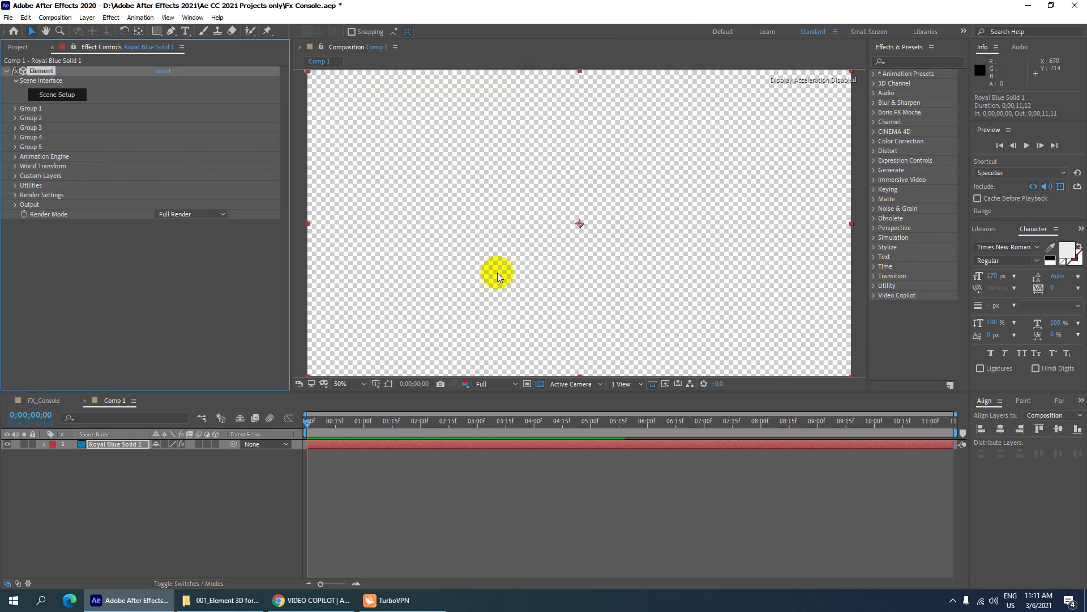
Turn off the transparency grid, then reposition and enlarge the Scene Setup window
{"action": "left_click", "coordinate": [540, 383]}
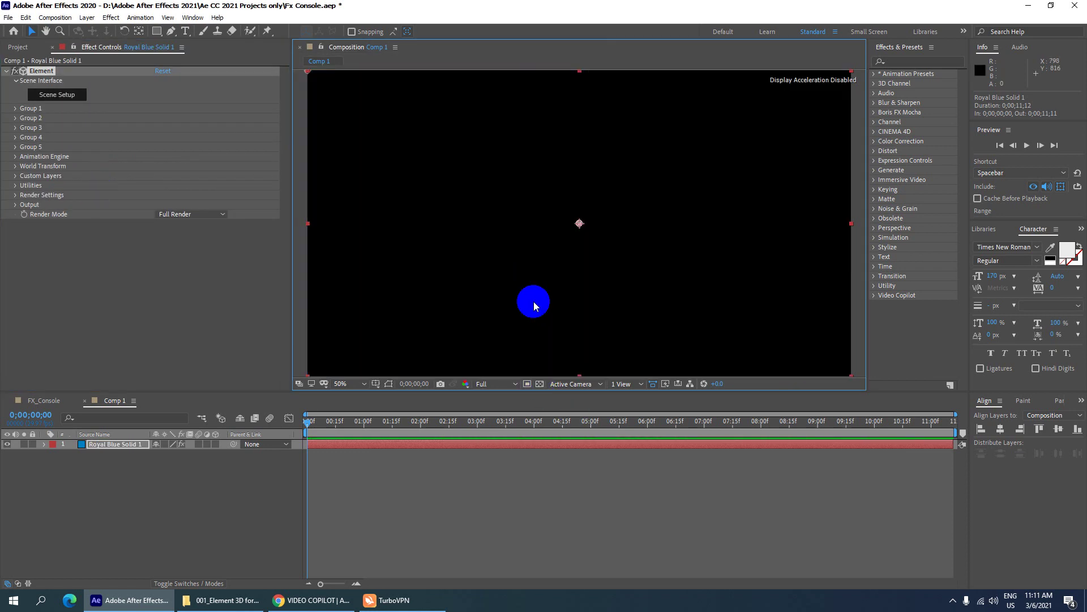
{"action": "scroll", "coordinate": [530, 292], "scroll_direction": "down", "scroll_amount": 4}
{"action": "scroll", "coordinate": [532, 290], "scroll_direction": "up", "scroll_amount": 2}
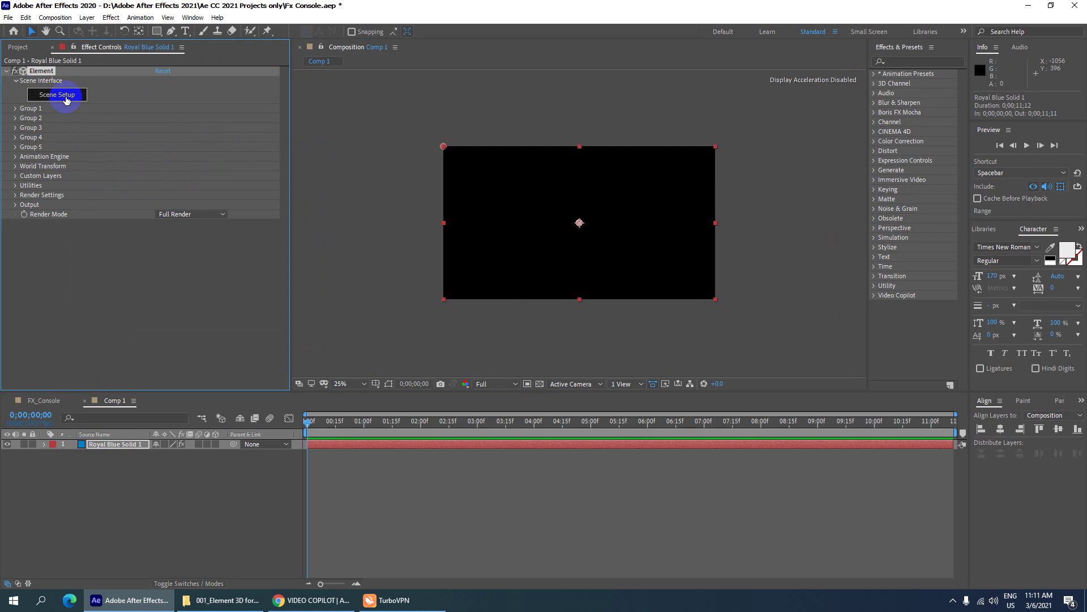
{"action": "left_click_drag", "start_coordinate": [498, 113], "coordinate": [237, 35]}
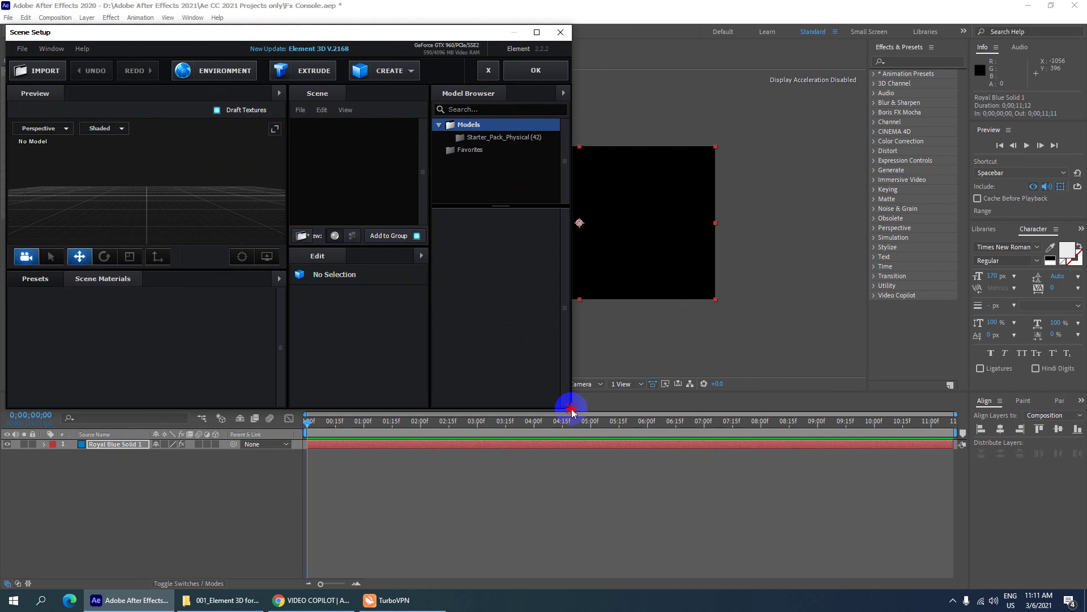
{"action": "left_click_drag", "start_coordinate": [568, 408], "coordinate": [897, 522]}
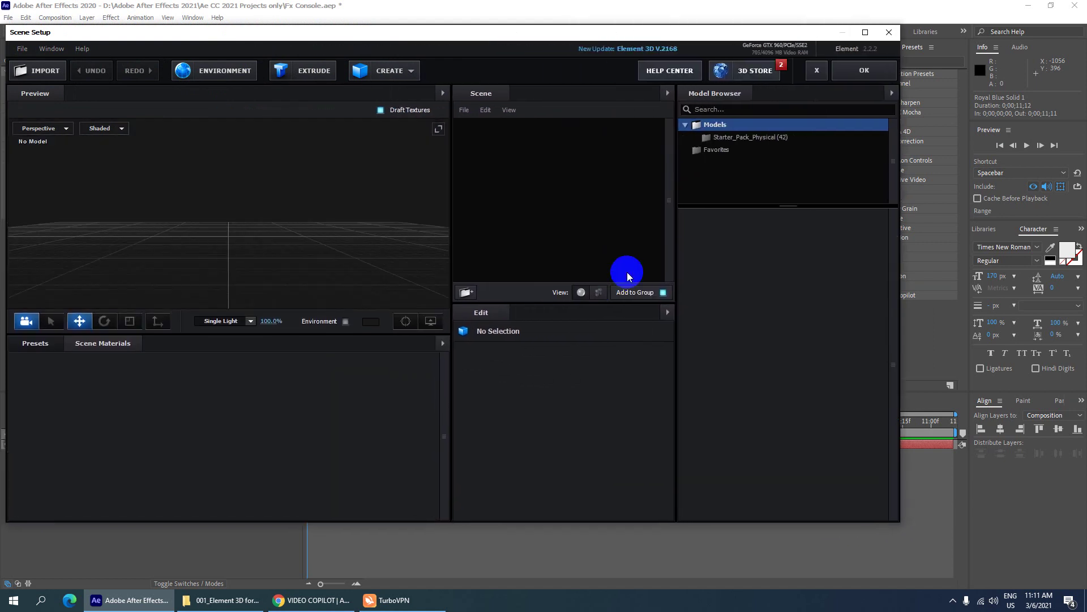
Add the alarm_clock model from Starter_Pack_Physical, orbit its preview, then delete it
{"action": "left_click", "coordinate": [729, 137]}
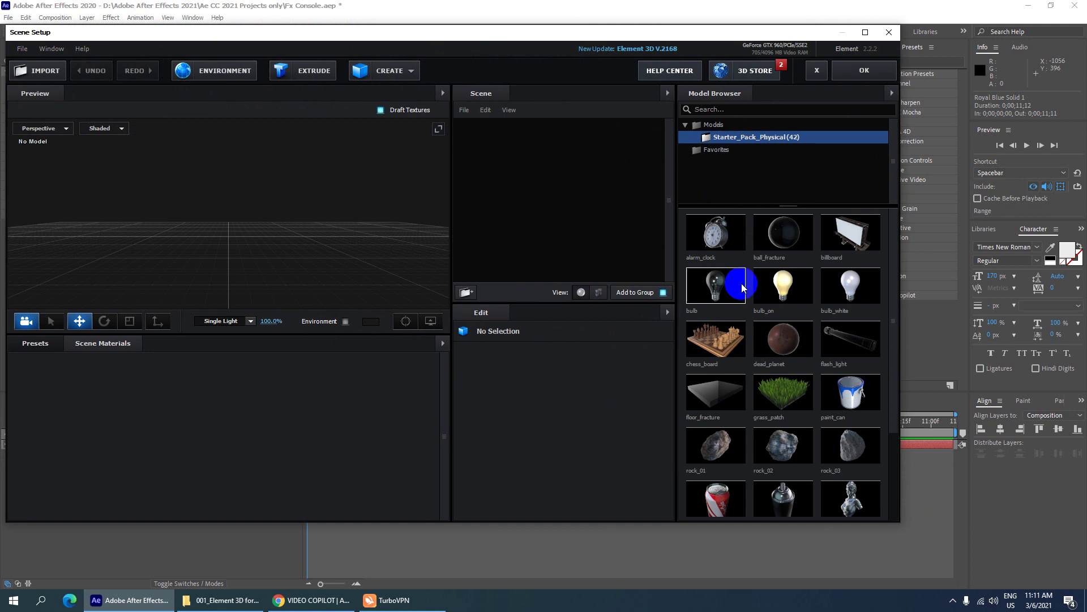
{"action": "left_click", "coordinate": [725, 244]}
{"action": "mouse_move", "coordinate": [332, 231]}
{"action": "left_mouse_down"}
{"action": "mouse_move", "coordinate": [175, 212]}
{"action": "mouse_move", "coordinate": [288, 195]}
{"action": "mouse_move", "coordinate": [393, 224]}
{"action": "mouse_move", "coordinate": [272, 255]}
{"action": "mouse_move", "coordinate": [182, 250]}
{"action": "mouse_move", "coordinate": [265, 215]}
{"action": "left_mouse_up"}
{"action": "scroll", "coordinate": [273, 209], "scroll_direction": "up", "scroll_amount": 5}
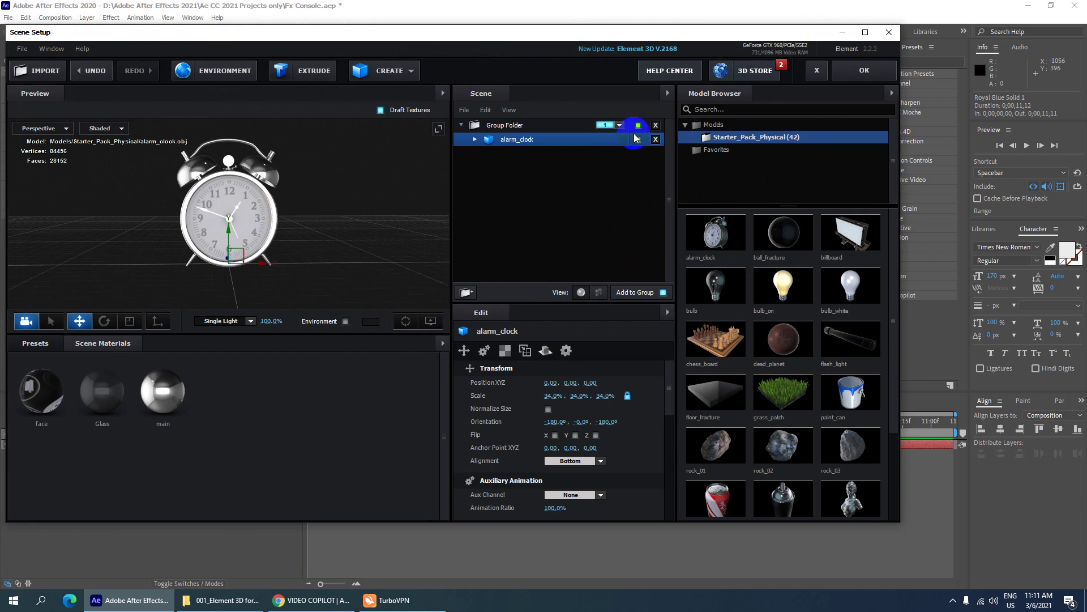
{"action": "left_click", "coordinate": [655, 129]}
{"action": "scroll", "coordinate": [821, 403], "scroll_direction": "down", "scroll_amount": 1}
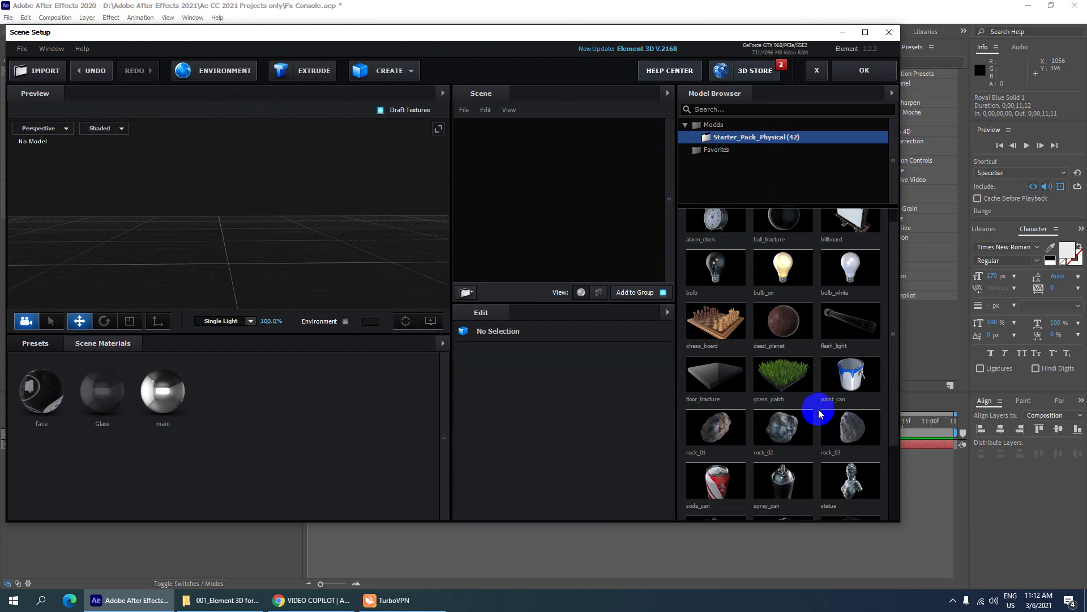
{"action": "scroll", "coordinate": [820, 413], "scroll_direction": "down", "scroll_amount": 2}
{"action": "scroll", "coordinate": [820, 414], "scroll_direction": "down", "scroll_amount": 1}
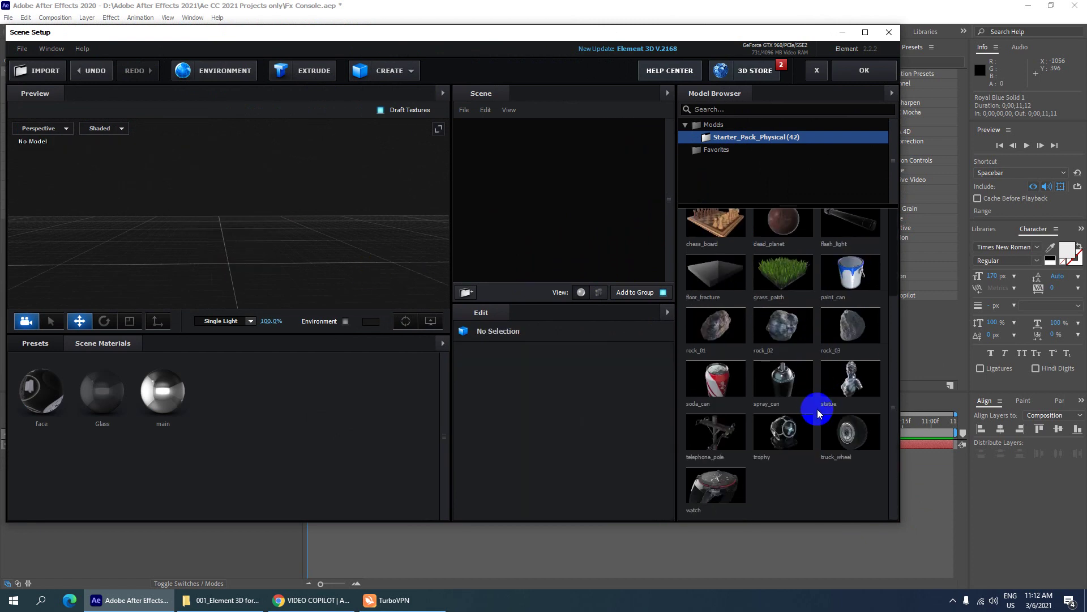
{"action": "scroll", "coordinate": [728, 441], "scroll_direction": "up", "scroll_amount": 2}
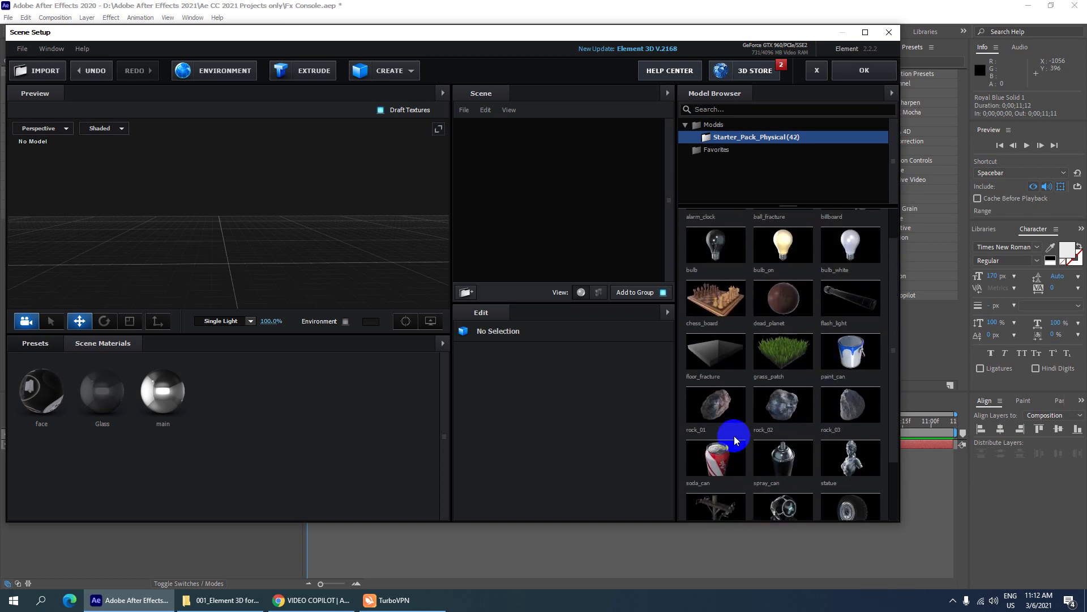
{"action": "scroll", "coordinate": [735, 434], "scroll_direction": "up", "scroll_amount": 1}
{"action": "scroll", "coordinate": [740, 431], "scroll_direction": "up", "scroll_amount": 1}
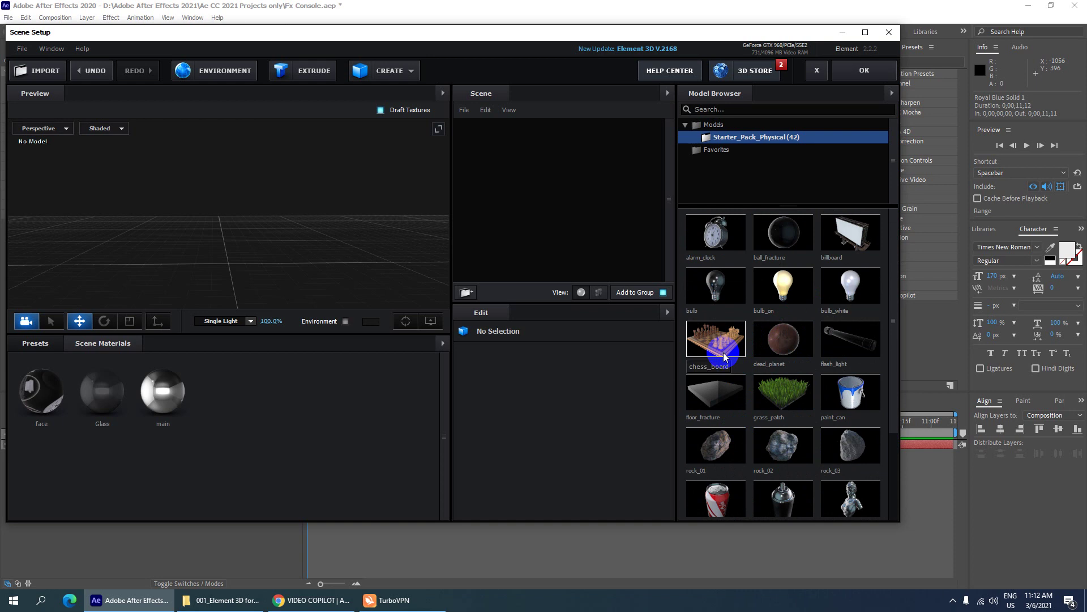
Add dead_planet to the scene and try the Outline_Illumination, Paint_Red and Green_Light physical materials on it
{"action": "left_click", "coordinate": [789, 344]}
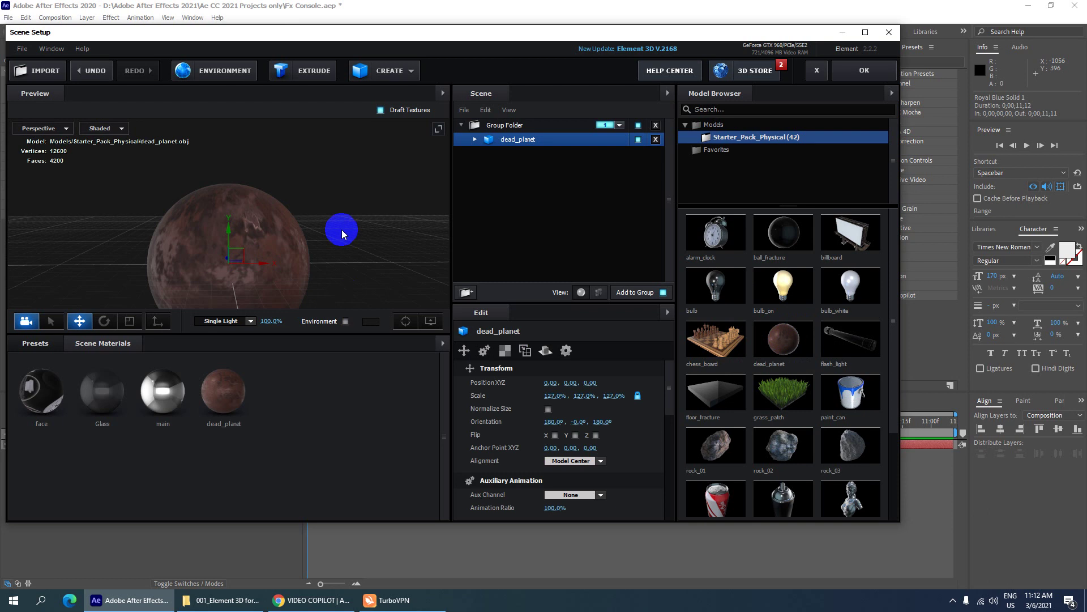
{"action": "left_click_drag", "start_coordinate": [345, 239], "coordinate": [316, 263]}
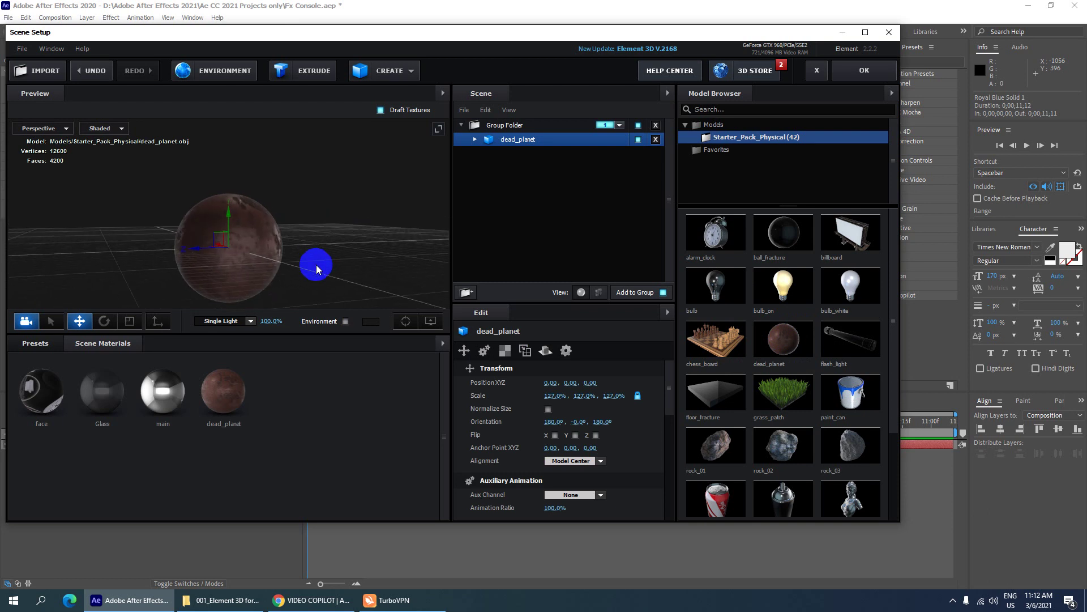
{"action": "left_click", "coordinate": [47, 346]}
{"action": "left_click", "coordinate": [72, 400]}
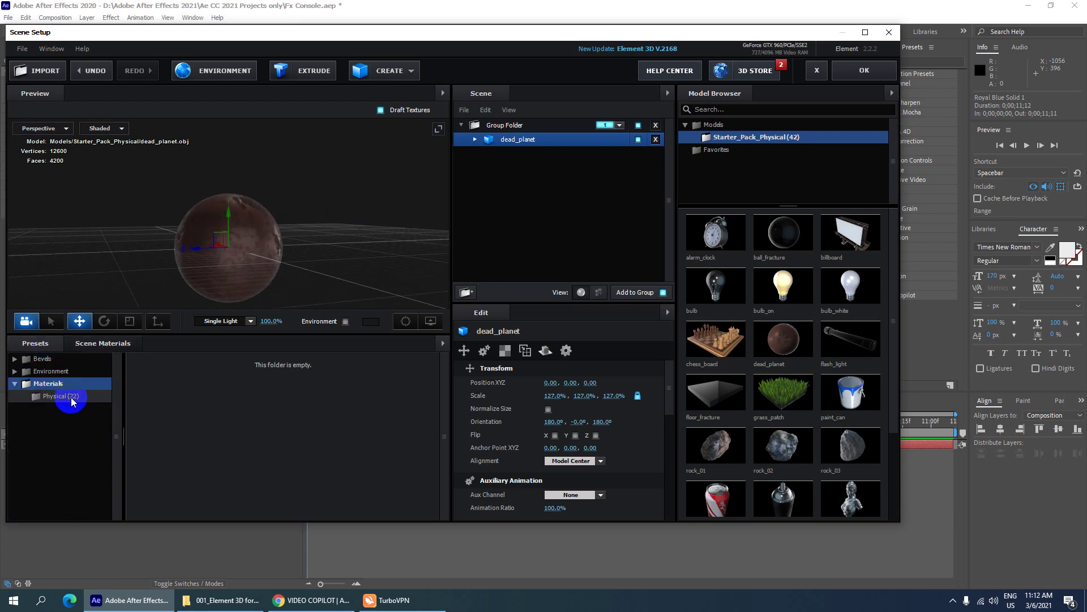
{"action": "scroll", "coordinate": [282, 422], "scroll_direction": "down", "scroll_amount": 2}
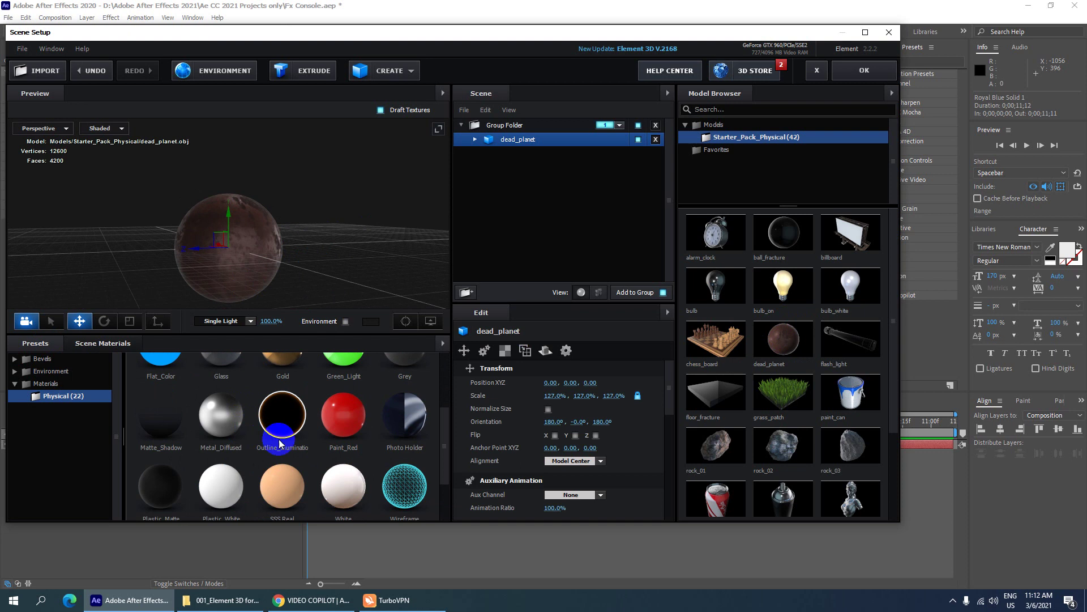
{"action": "left_click_drag", "start_coordinate": [282, 418], "coordinate": [246, 279]}
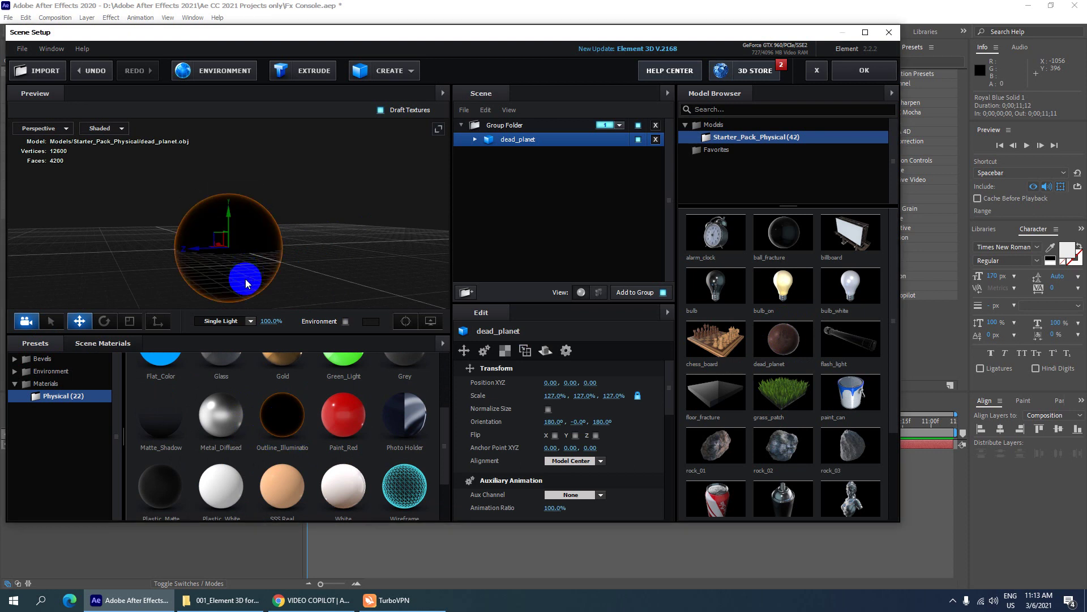
{"action": "left_click_drag", "start_coordinate": [344, 413], "coordinate": [304, 266]}
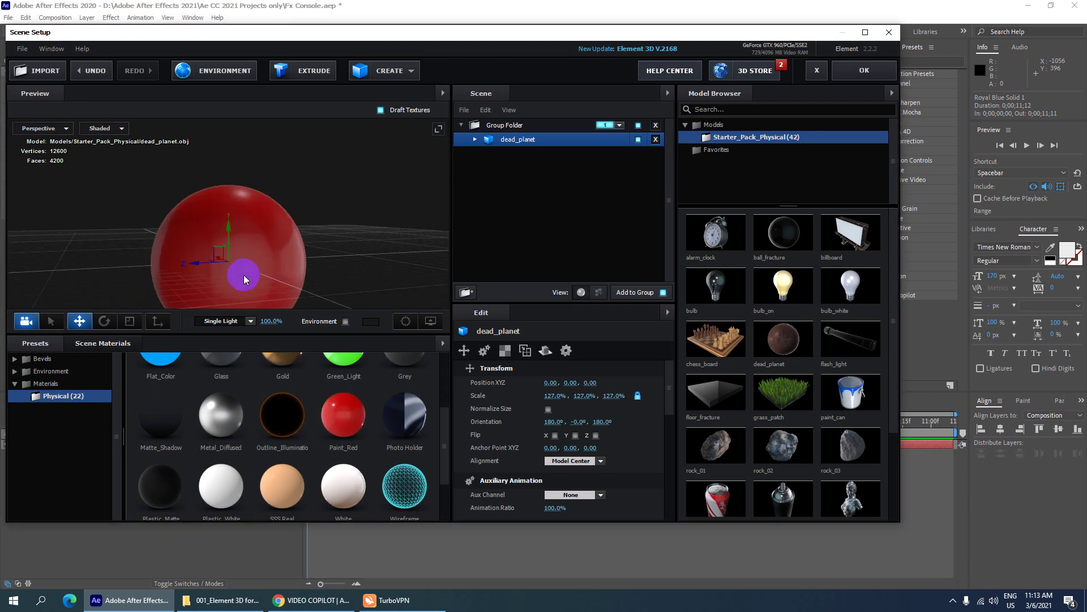
{"action": "left_click_drag", "start_coordinate": [343, 357], "coordinate": [253, 282]}
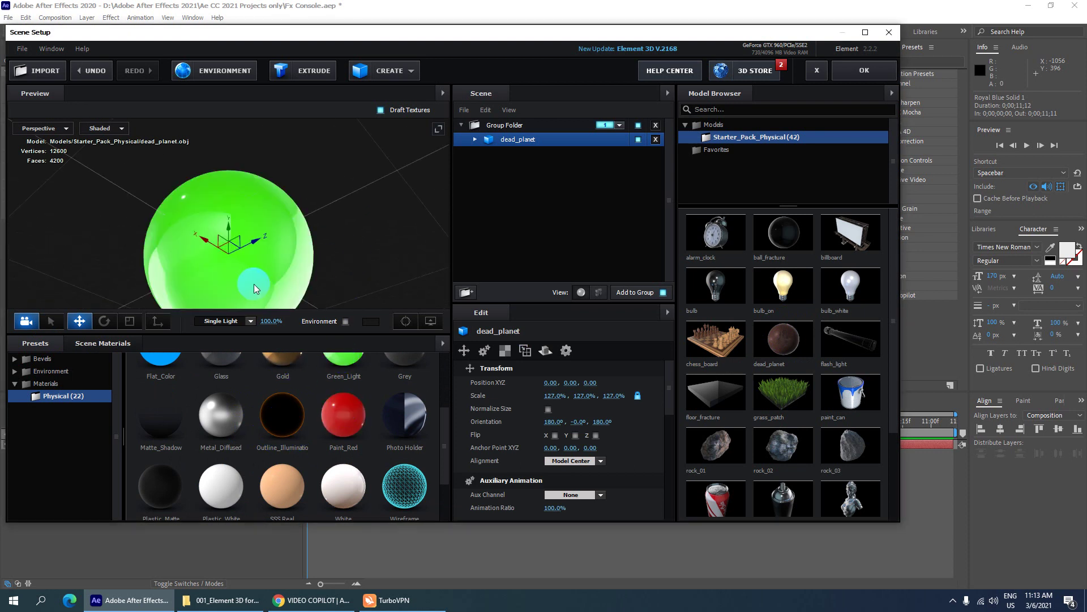
{"action": "left_click", "coordinate": [472, 142]}
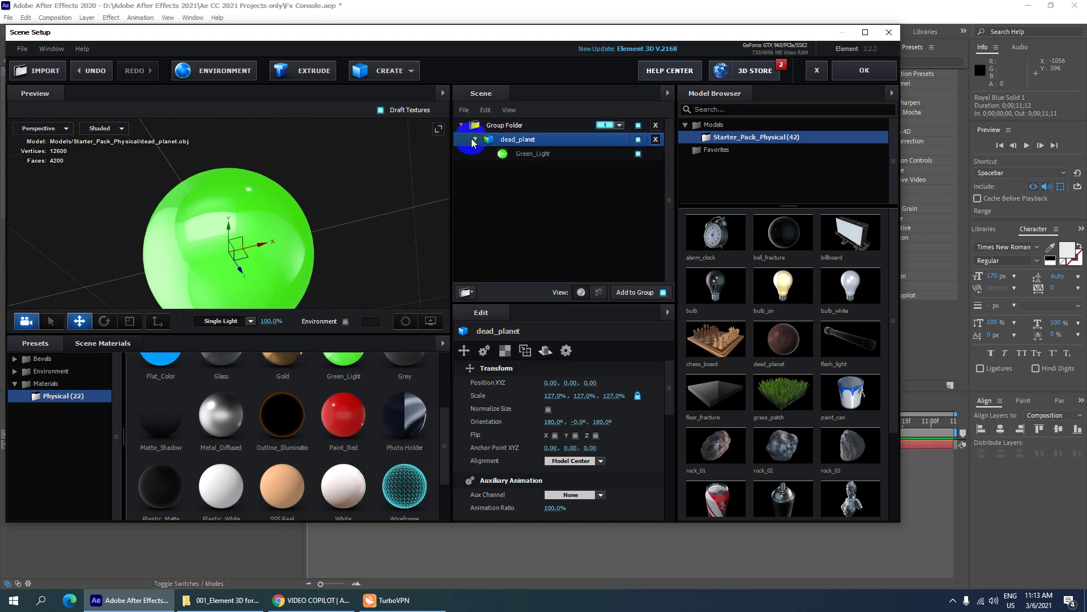
{"action": "scroll", "coordinate": [347, 249], "scroll_direction": "down", "scroll_amount": 3}
{"action": "scroll", "coordinate": [229, 393], "scroll_direction": "down", "scroll_amount": 2}
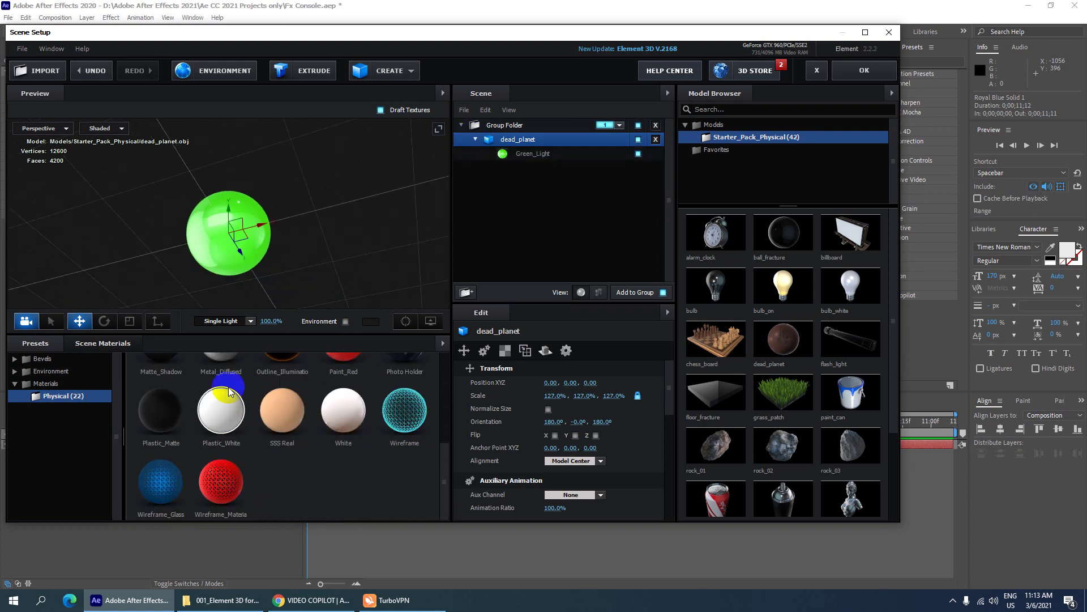
{"action": "scroll", "coordinate": [229, 393], "scroll_direction": "up", "scroll_amount": 1}
Give the sphere Metal_Diffused, raise it to 0.00, 0.74, -1.41, and tidy the Model Browser
{"action": "left_click_drag", "start_coordinate": [223, 340], "coordinate": [232, 243]}
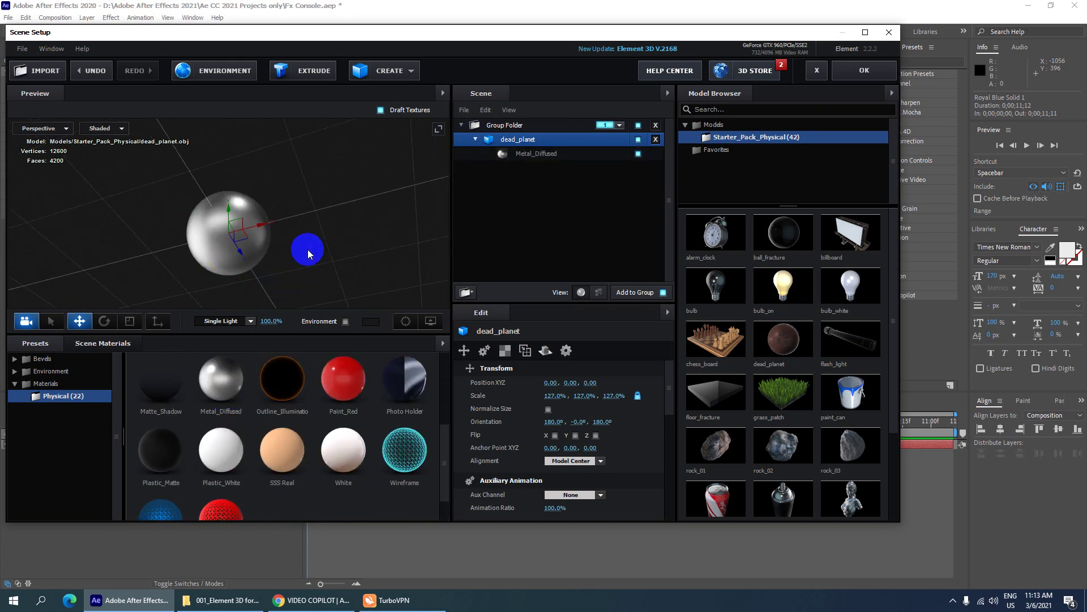
{"action": "mouse_move", "coordinate": [307, 248]}
{"action": "left_mouse_down"}
{"action": "mouse_move", "coordinate": [263, 269]}
{"action": "mouse_move", "coordinate": [320, 194]}
{"action": "left_mouse_up"}
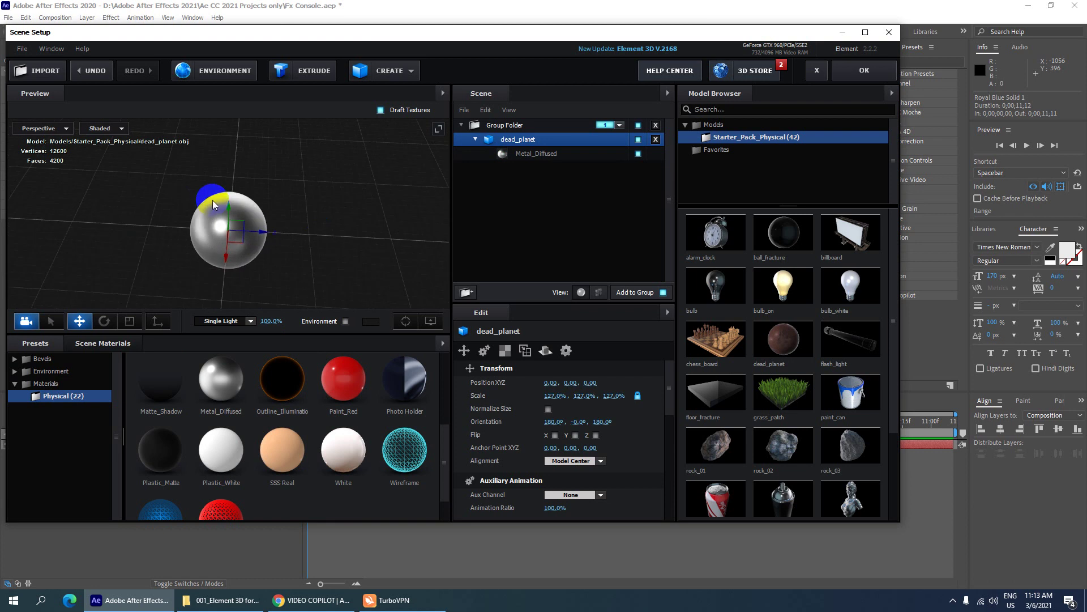
{"action": "mouse_move", "coordinate": [229, 207]}
{"action": "left_mouse_down"}
{"action": "mouse_move", "coordinate": [261, 181]}
{"action": "mouse_move", "coordinate": [246, 201]}
{"action": "left_mouse_up"}
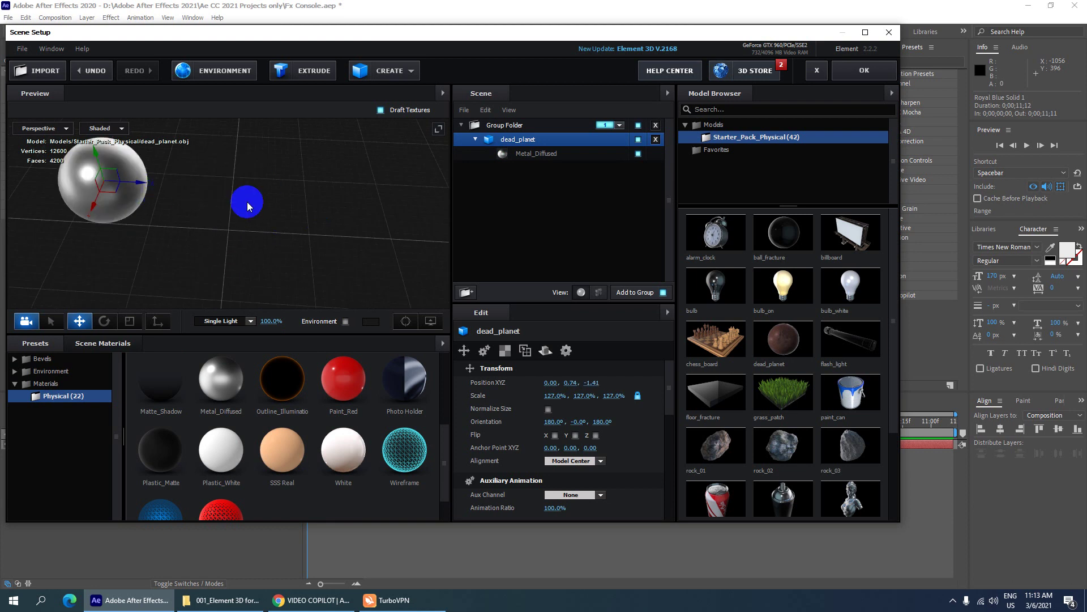
{"action": "scroll", "coordinate": [776, 359], "scroll_direction": "down", "scroll_amount": 2}
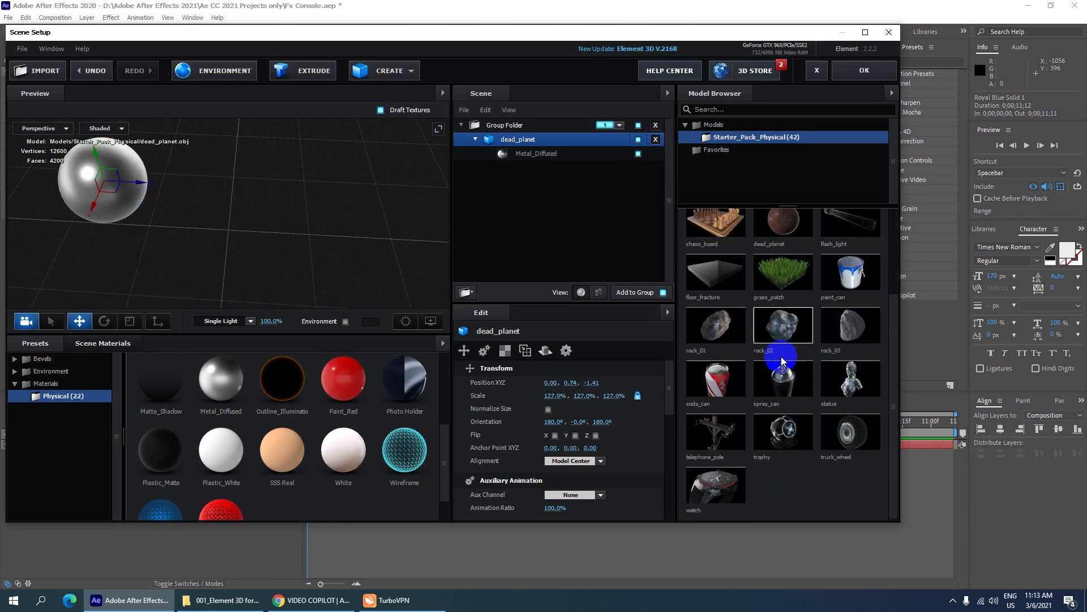
{"action": "scroll", "coordinate": [769, 366], "scroll_direction": "up", "scroll_amount": 2}
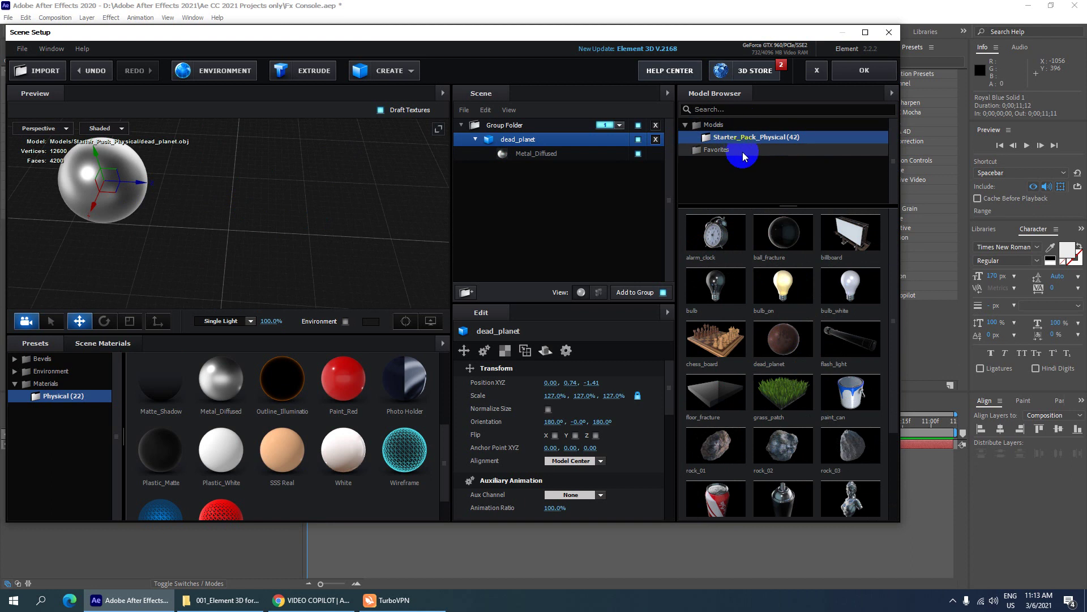
{"action": "left_click", "coordinate": [689, 125]}
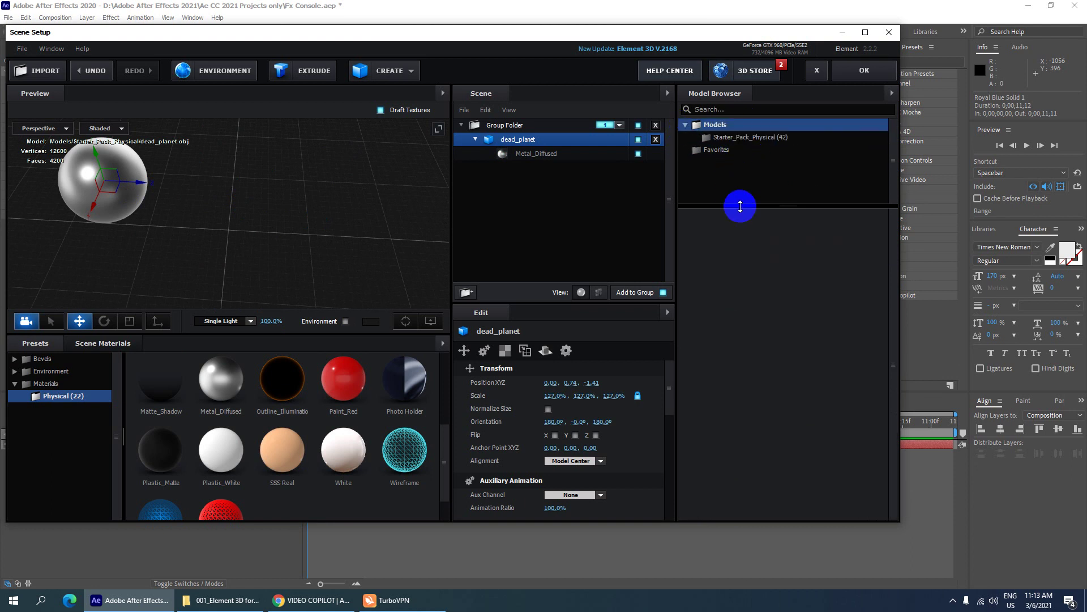
{"action": "left_click_drag", "start_coordinate": [741, 206], "coordinate": [755, 356]}
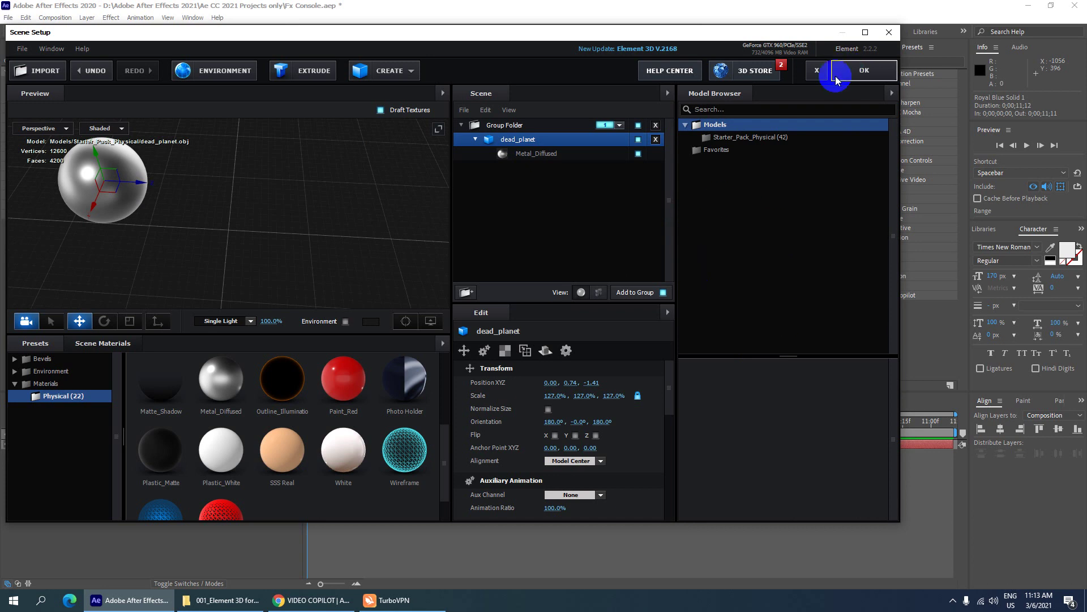
Apply the Element 3D scene to Comp 1, select the Element effect, then show videocopilot.net
{"action": "left_click", "coordinate": [867, 70]}
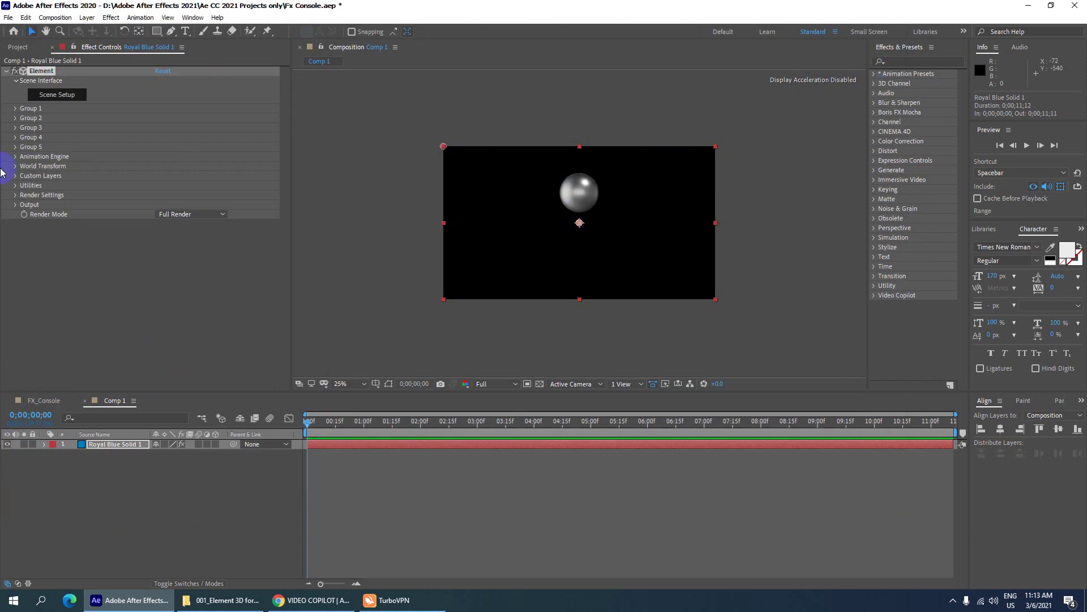
{"action": "left_click", "coordinate": [36, 73]}
{"action": "left_click", "coordinate": [310, 600]}
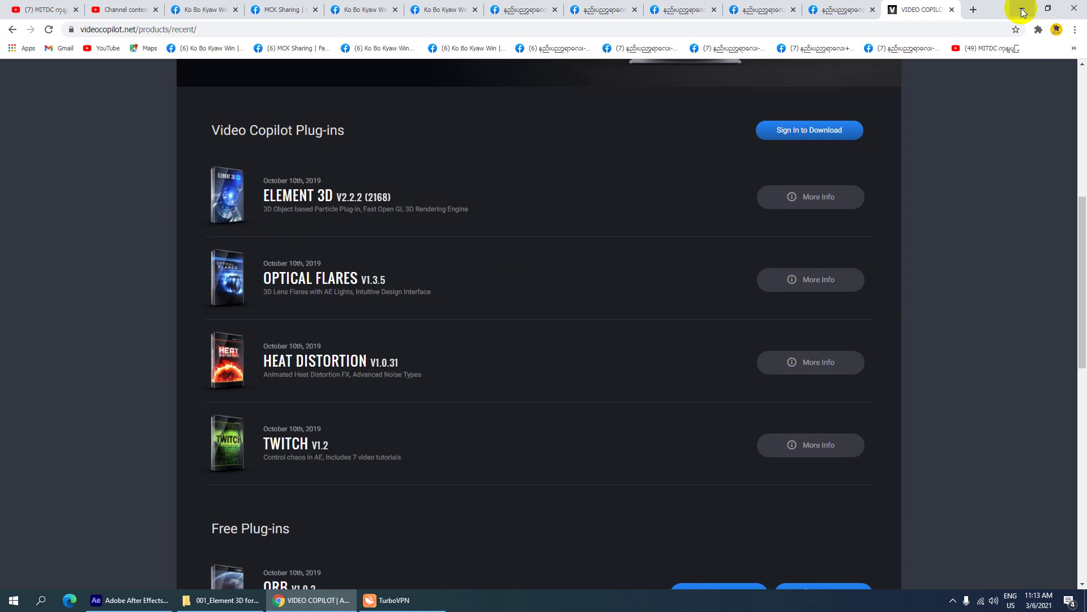
Minimize Chrome so After Effects with the metal sphere in Comp 1 is in front
{"action": "left_click", "coordinate": [1022, 8]}
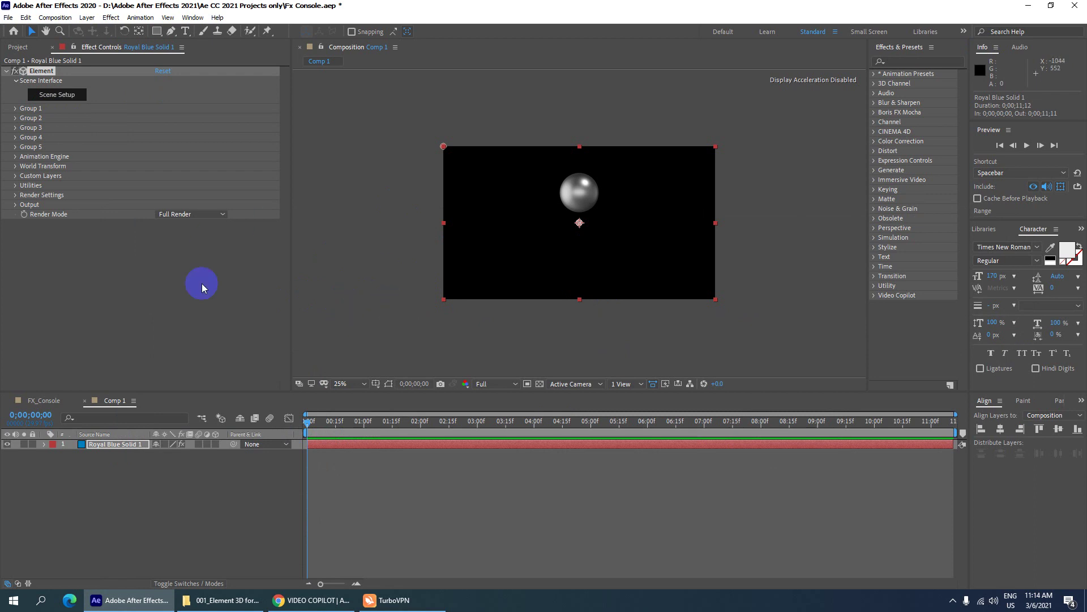
Make the Element solid a 3D layer and orbit the Unified Camera around the metal sphere
{"action": "left_click", "coordinate": [216, 444]}
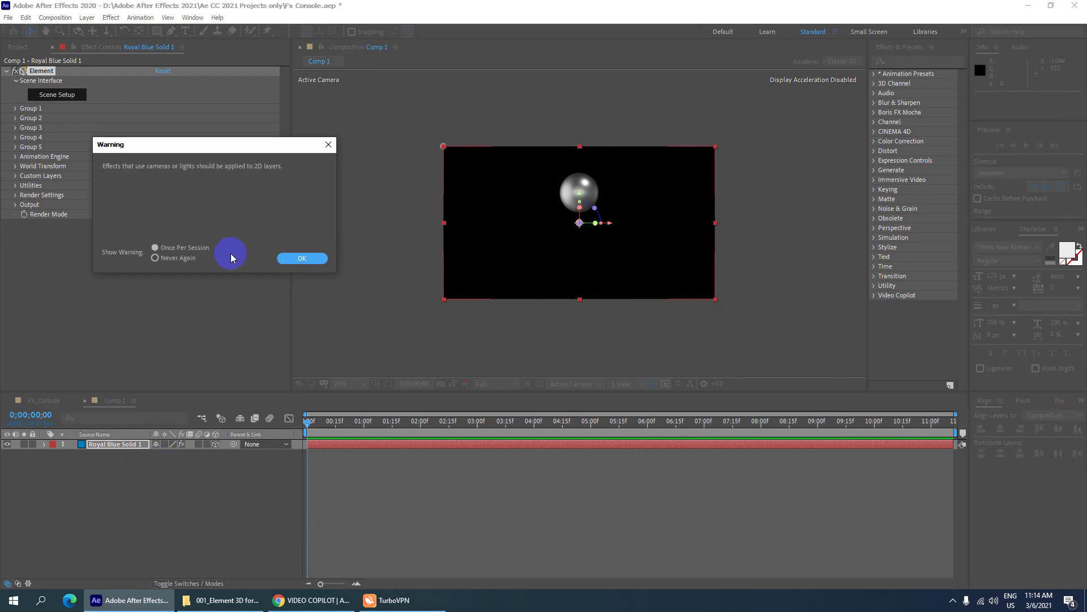
{"action": "left_click", "coordinate": [294, 257]}
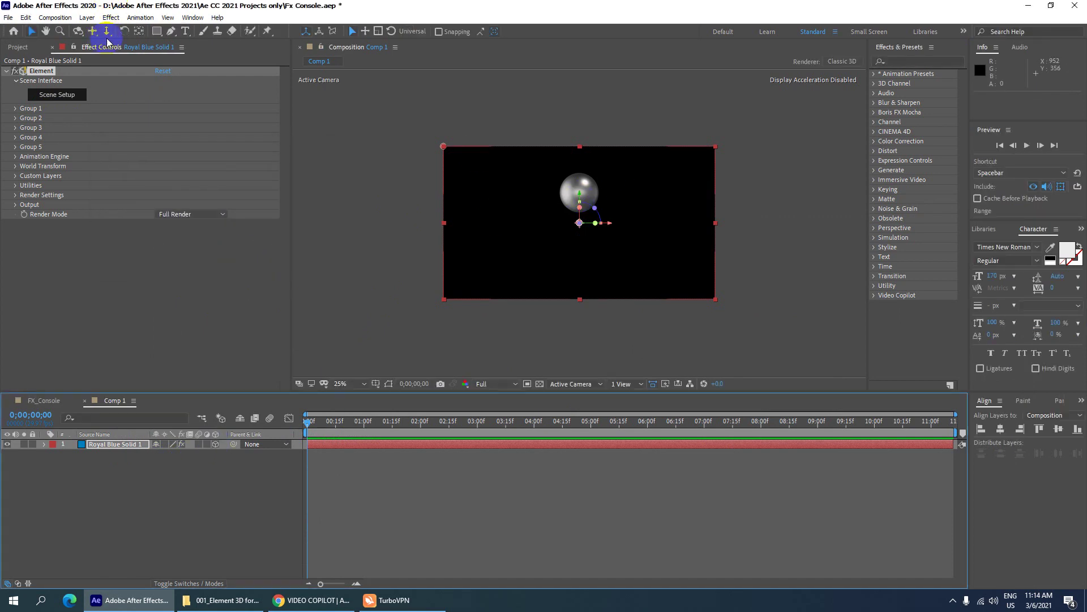
{"action": "left_click", "coordinate": [660, 330]}
{"action": "mouse_move", "coordinate": [660, 329]}
{"action": "left_mouse_down"}
{"action": "mouse_move", "coordinate": [599, 258]}
{"action": "mouse_move", "coordinate": [555, 252]}
{"action": "left_mouse_up"}
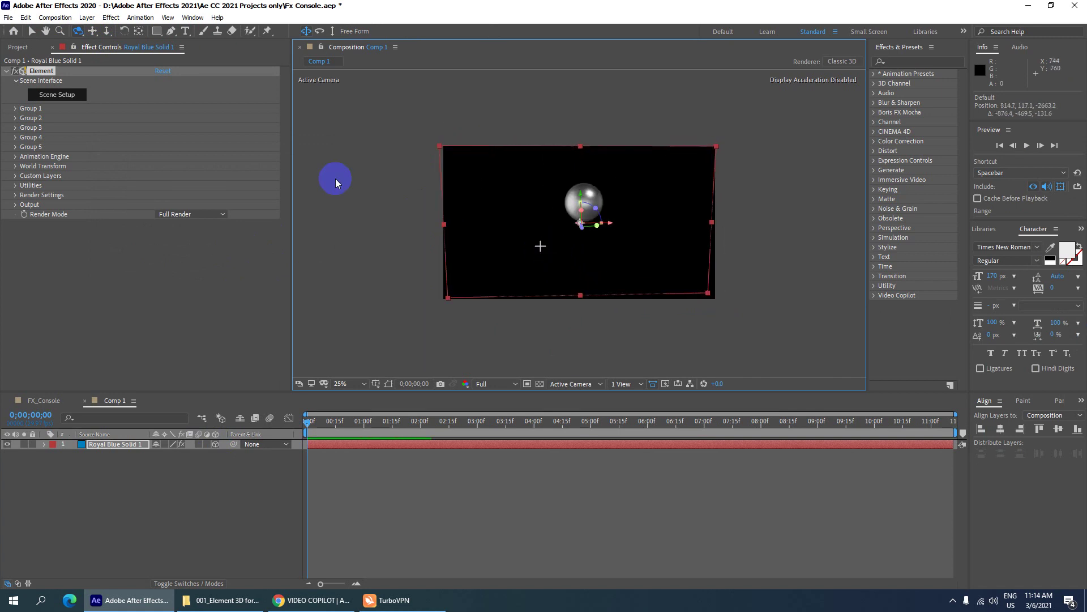
{"action": "mouse_move", "coordinate": [555, 251]}
{"action": "left_mouse_down"}
{"action": "mouse_move", "coordinate": [466, 198]}
{"action": "mouse_move", "coordinate": [473, 207]}
{"action": "left_mouse_up"}
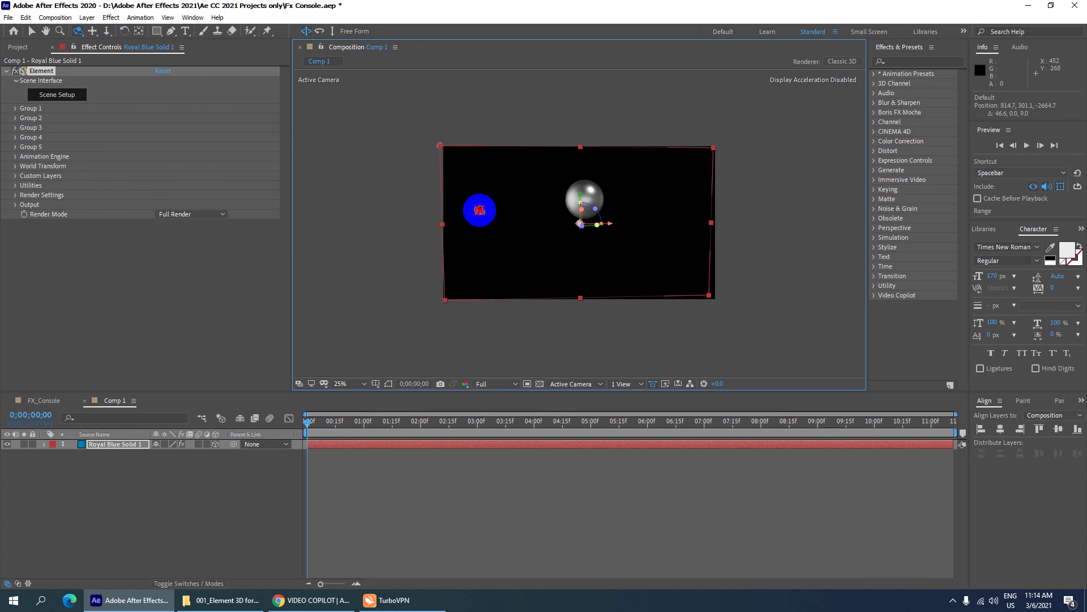
{"action": "left_click_drag", "start_coordinate": [473, 207], "coordinate": [480, 209]}
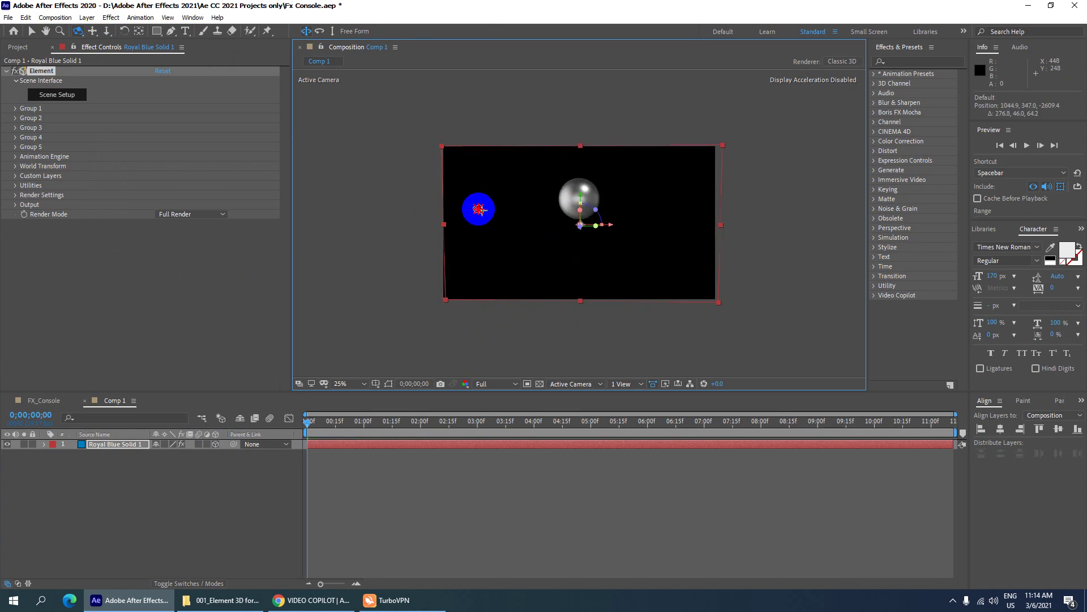
{"action": "left_click_drag", "start_coordinate": [481, 209], "coordinate": [477, 207]}
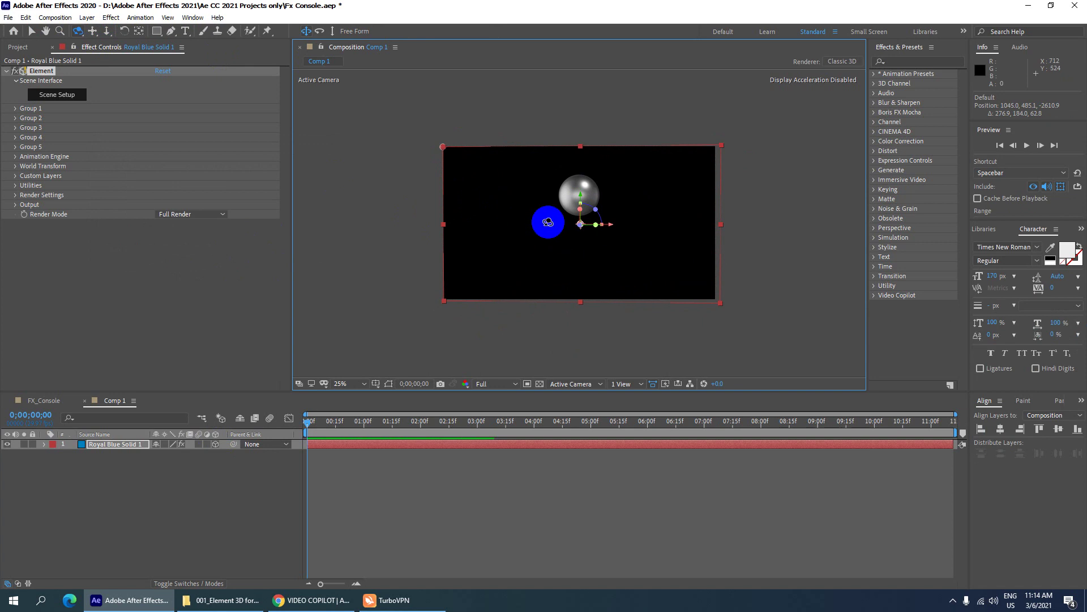